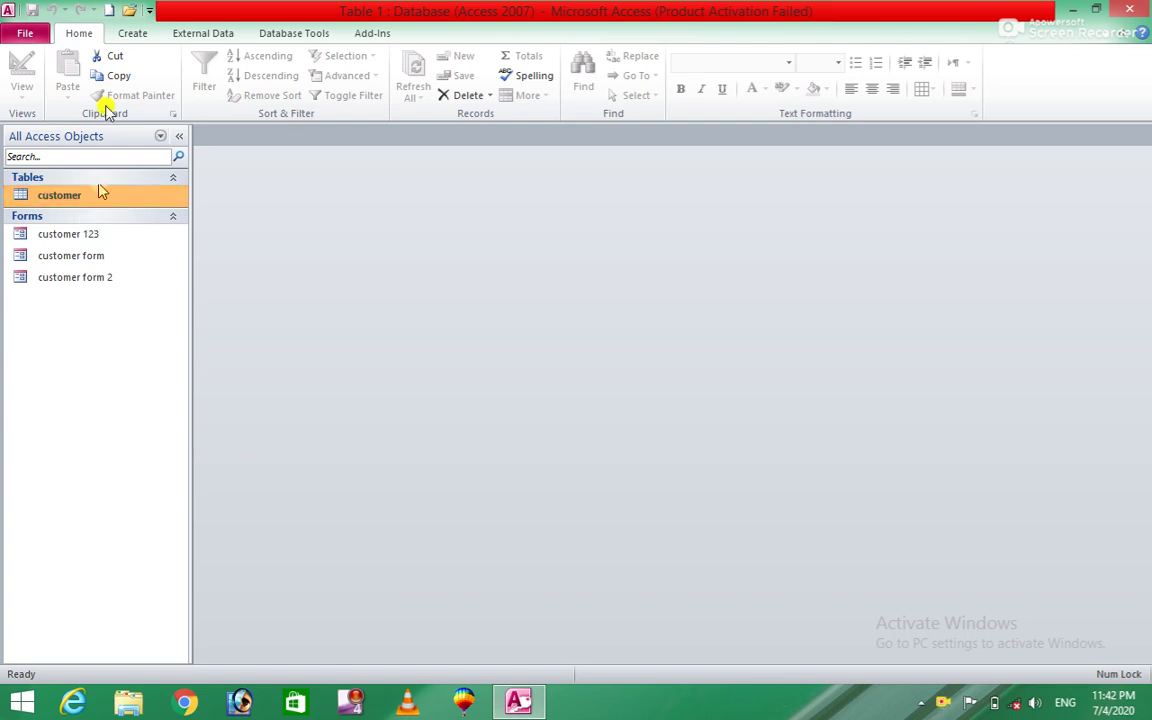
Create a new table, save it as Table1 and open it in Design View.
click(133, 35)
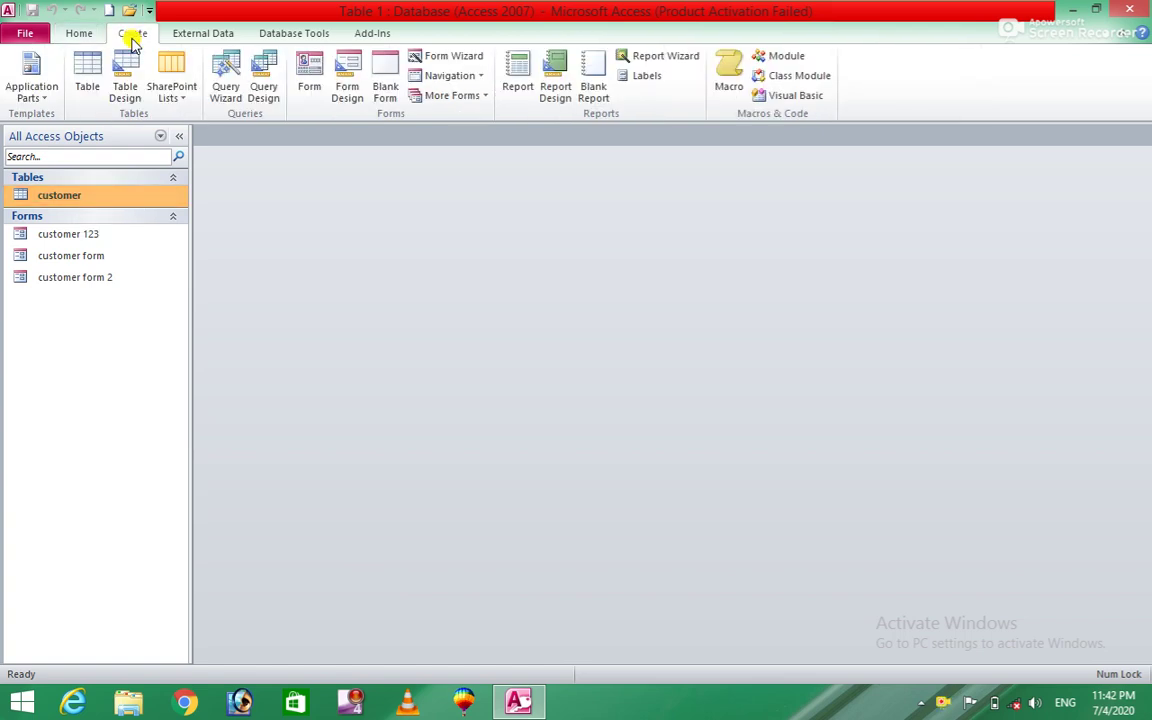
click(90, 88)
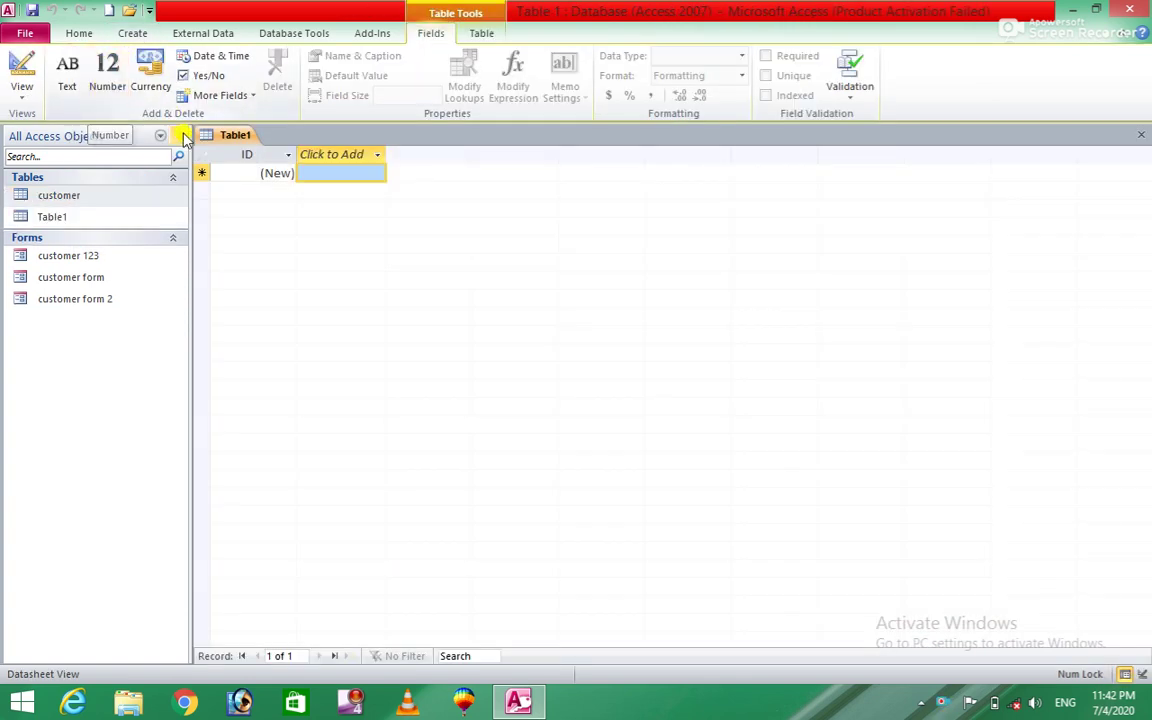
click(91, 221)
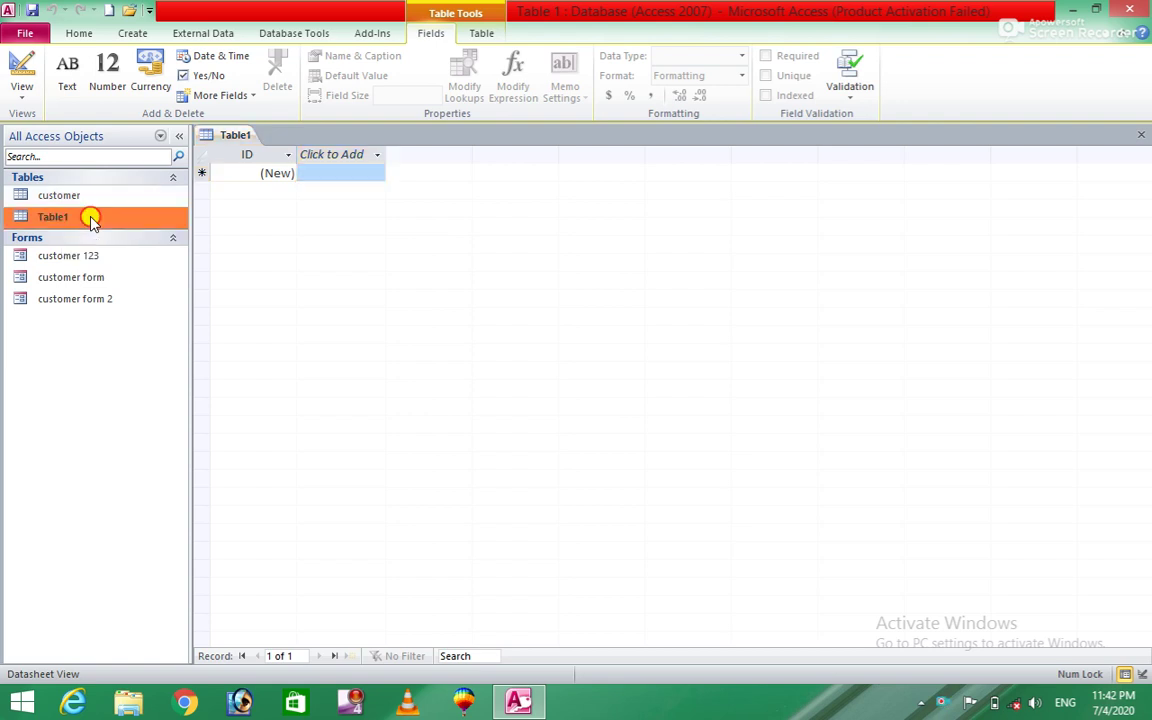
right_click(91, 220)
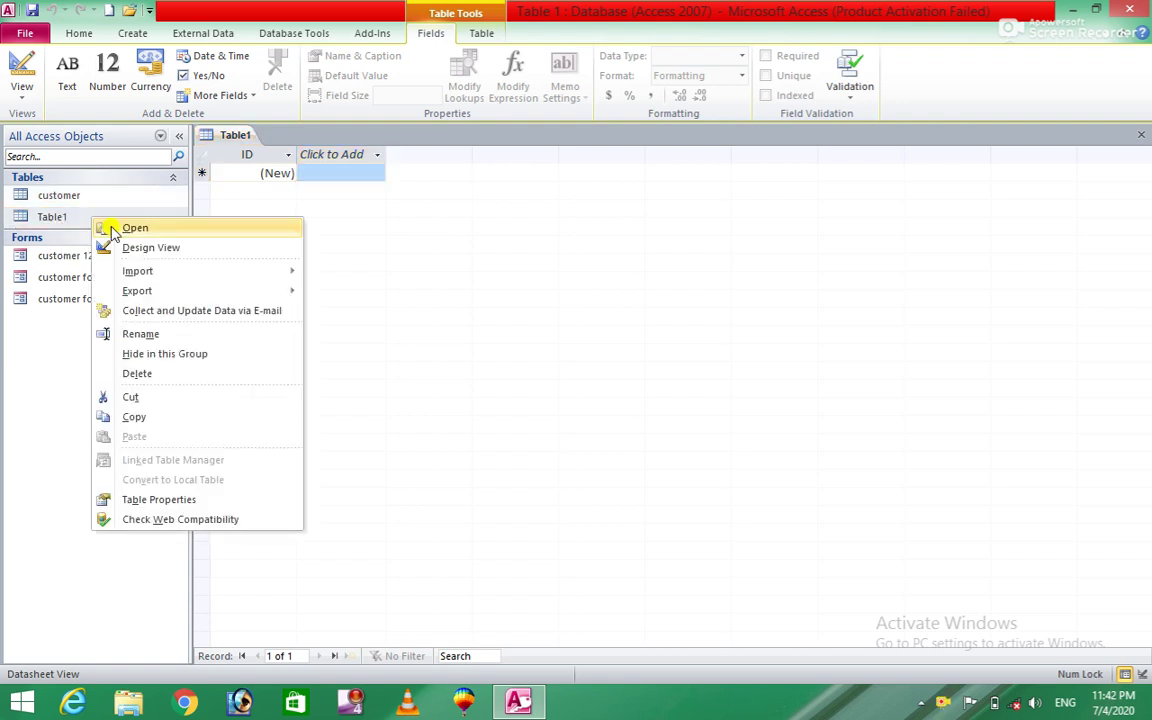
click(138, 252)
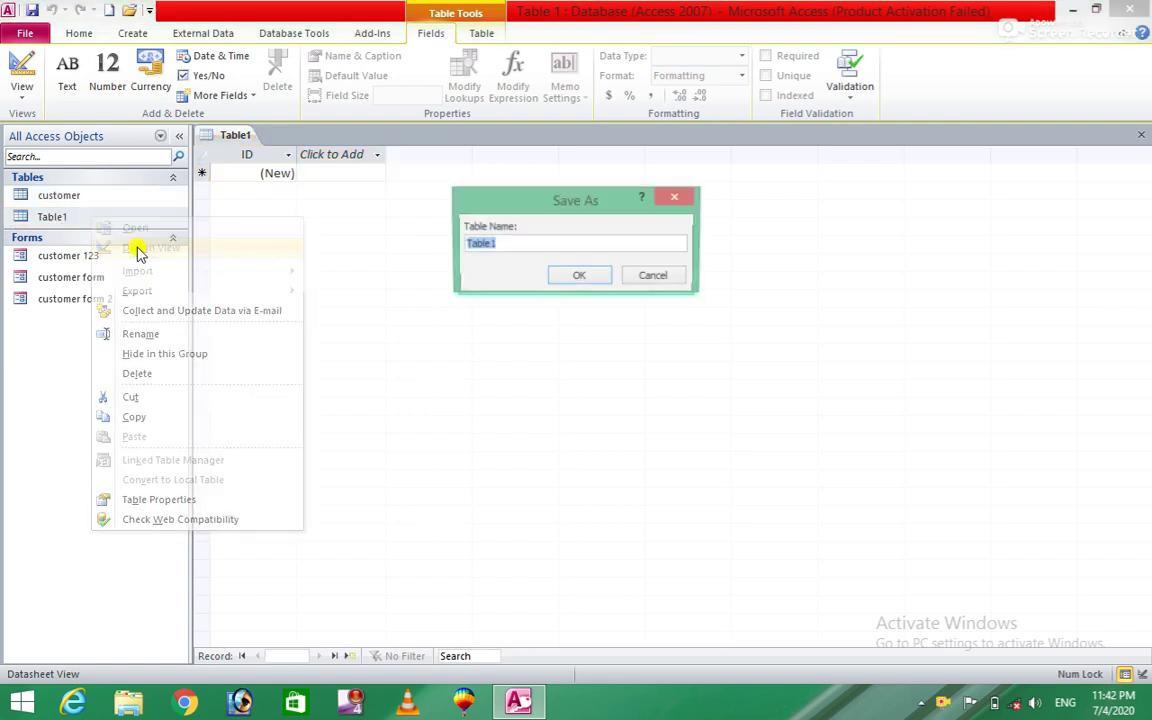
click(563, 275)
Add a Text field called "name" below the ID field, accepting the reserved word as its name.
click(277, 189)
text(name)
key(Tab)
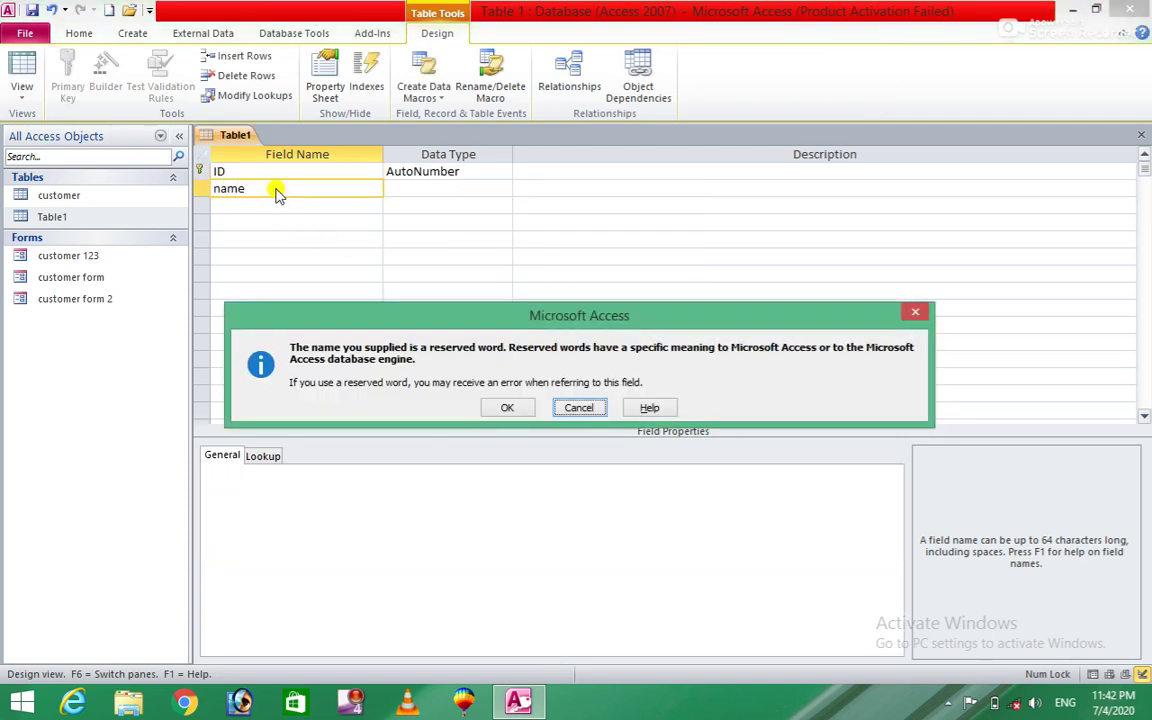
click(581, 410)
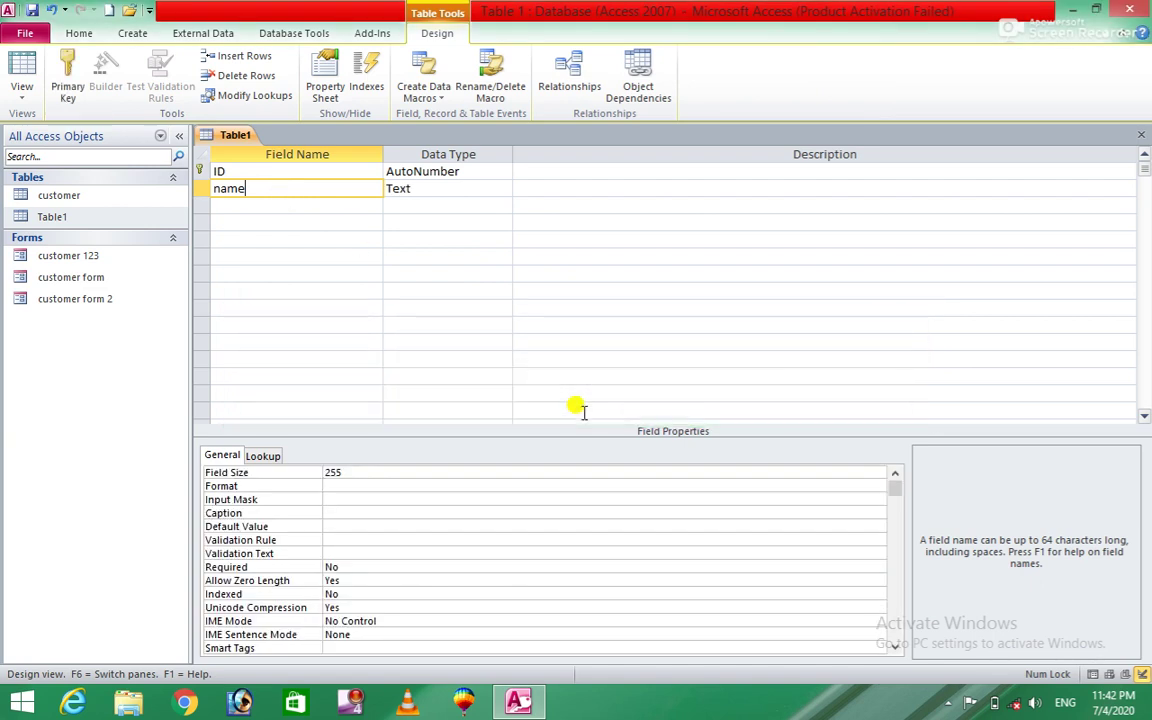
click(283, 198)
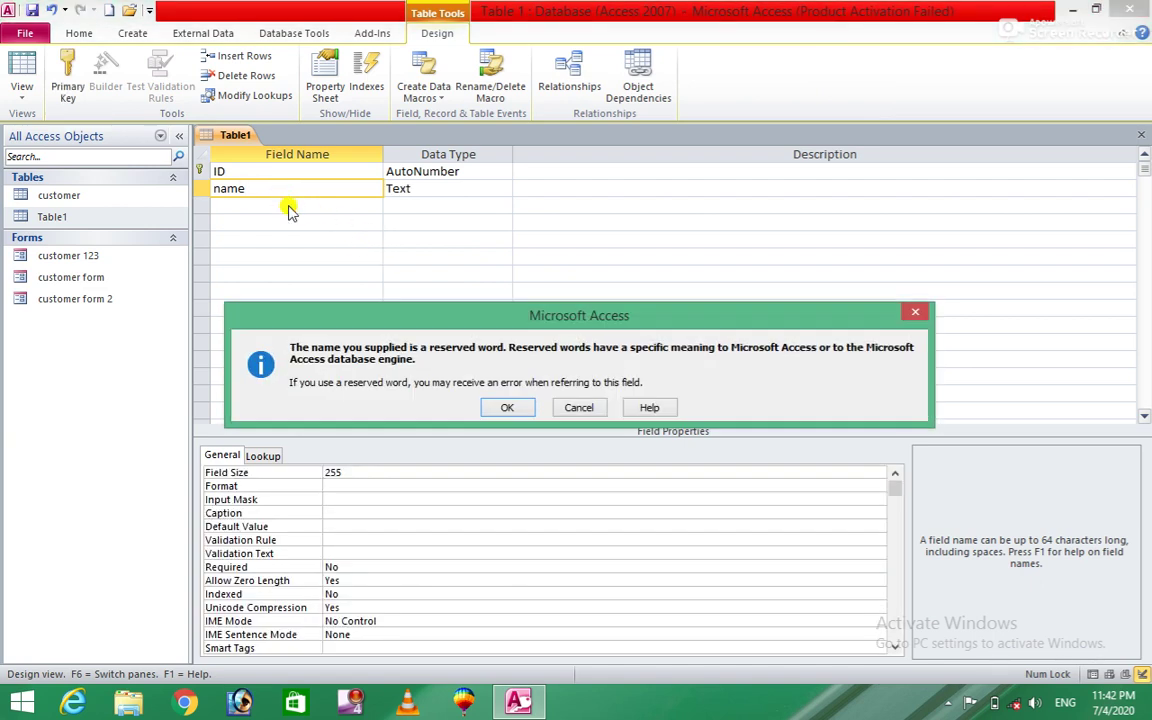
click(510, 409)
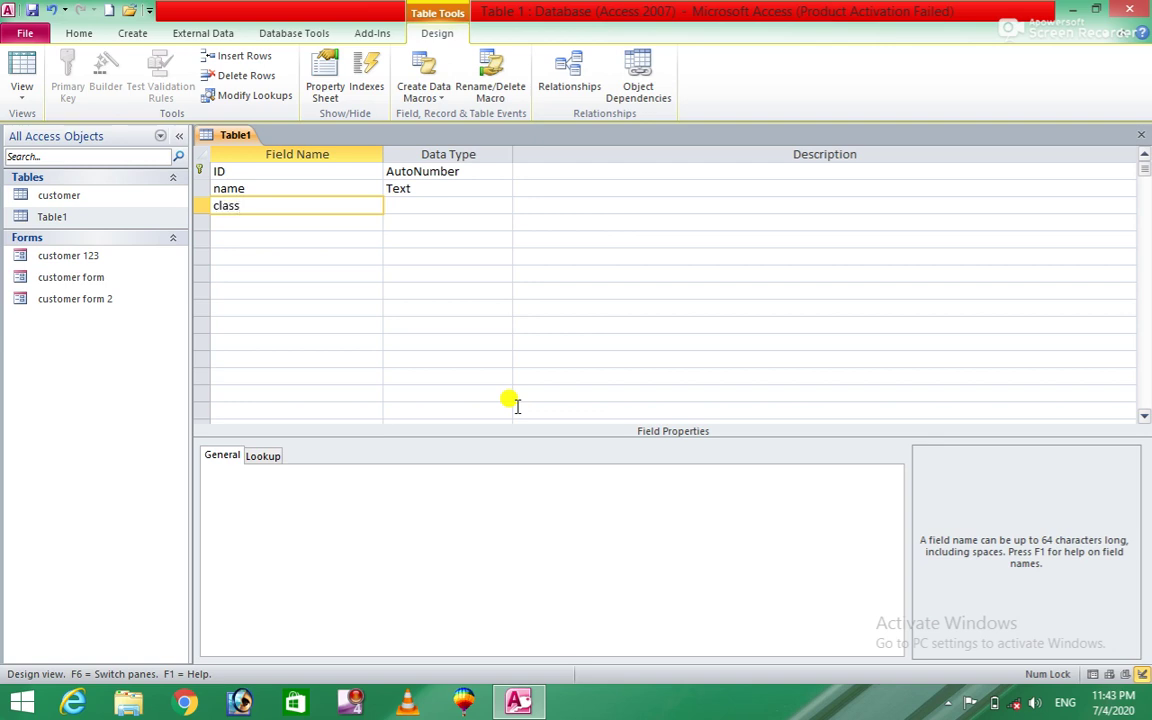
Add the Text fields "class" and "program" below the name field, and close the table with its design changes saved.
key(Tab)
key(Tab)
key(Tab)
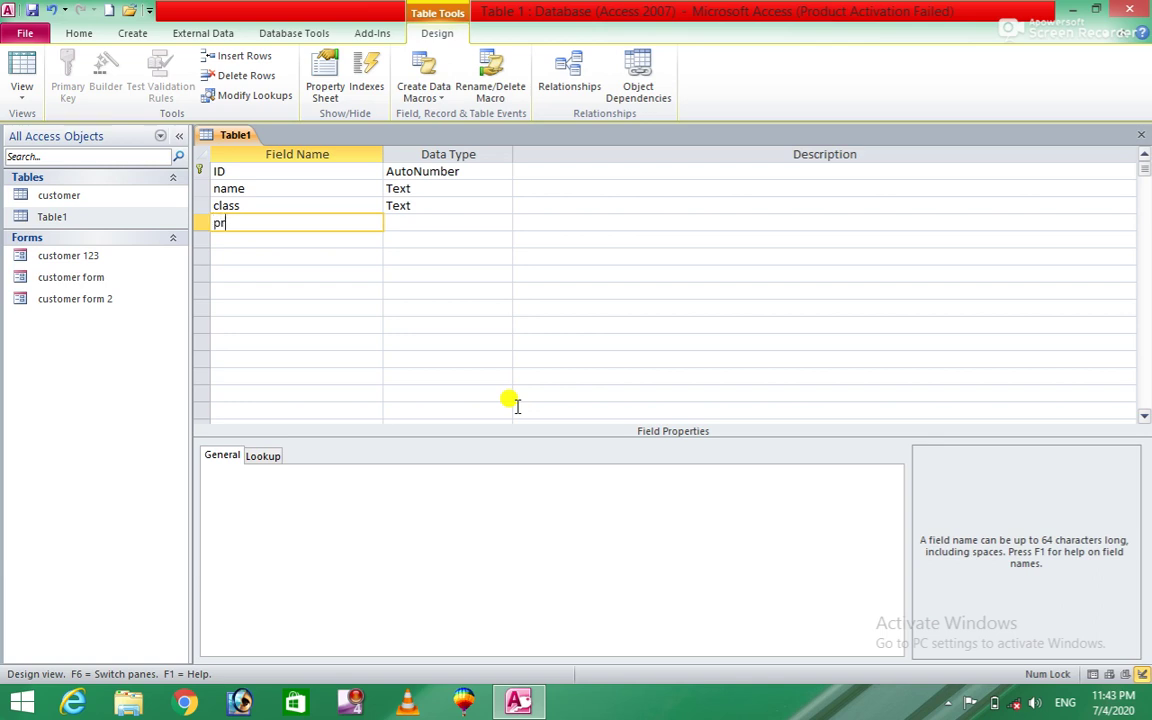
text(programm)
key(Tab)
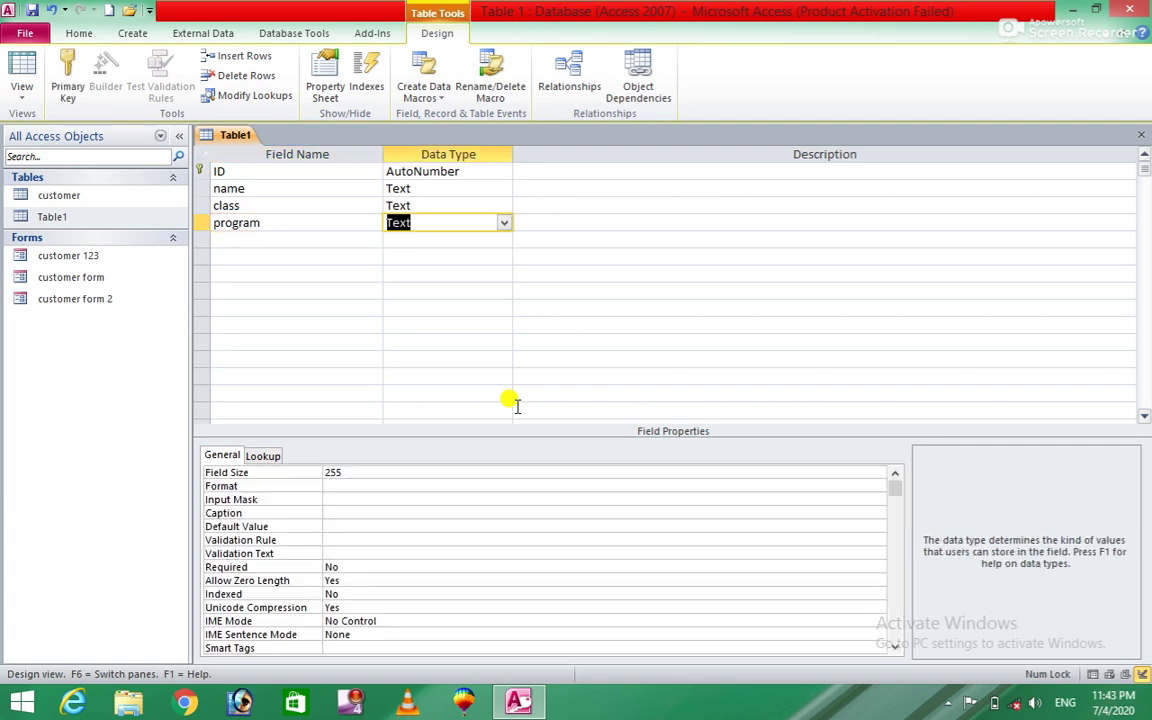
key(Tab)
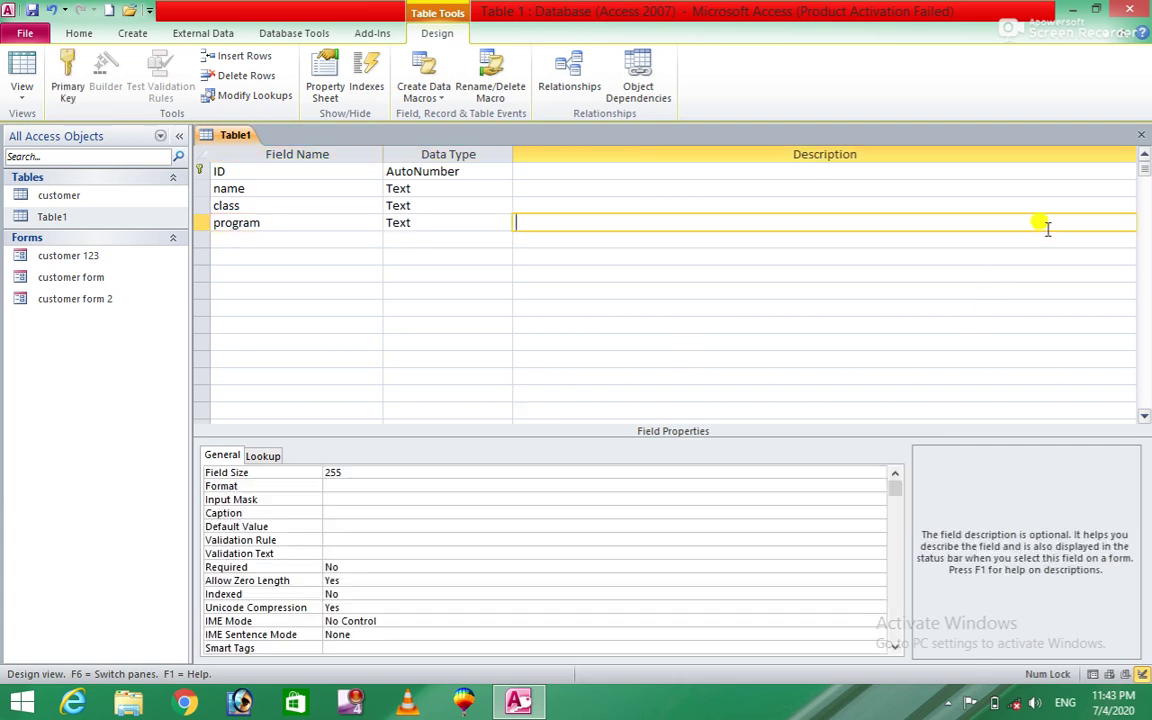
click(1139, 138)
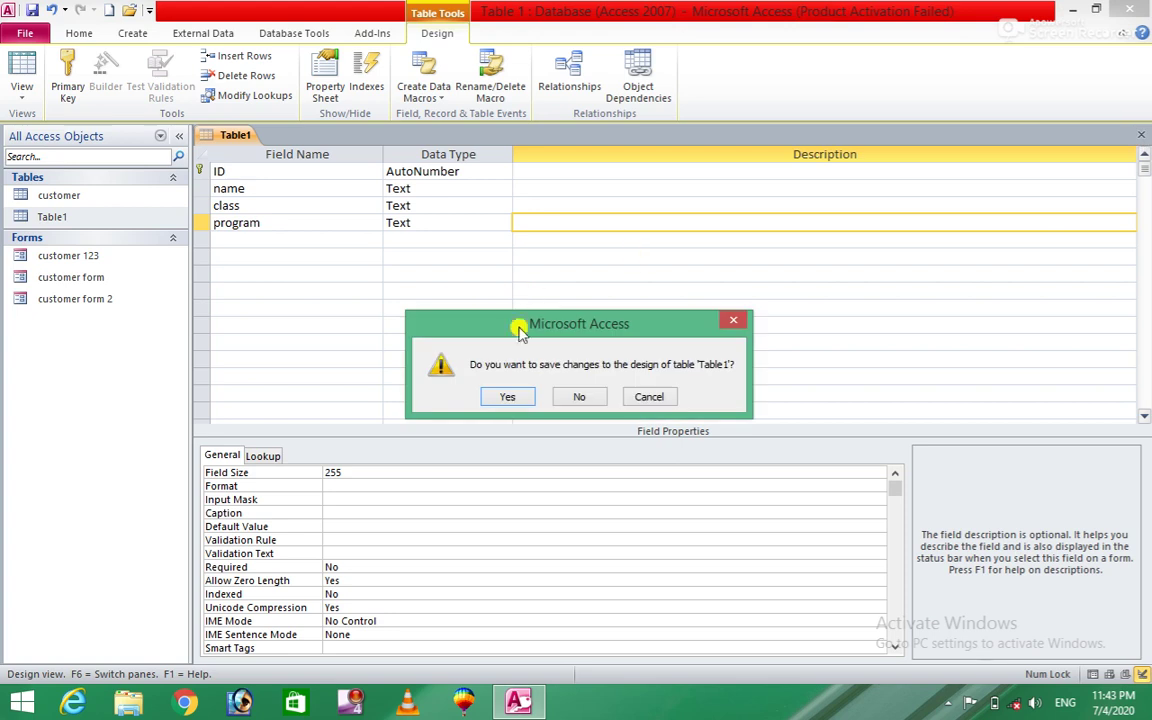
click(502, 397)
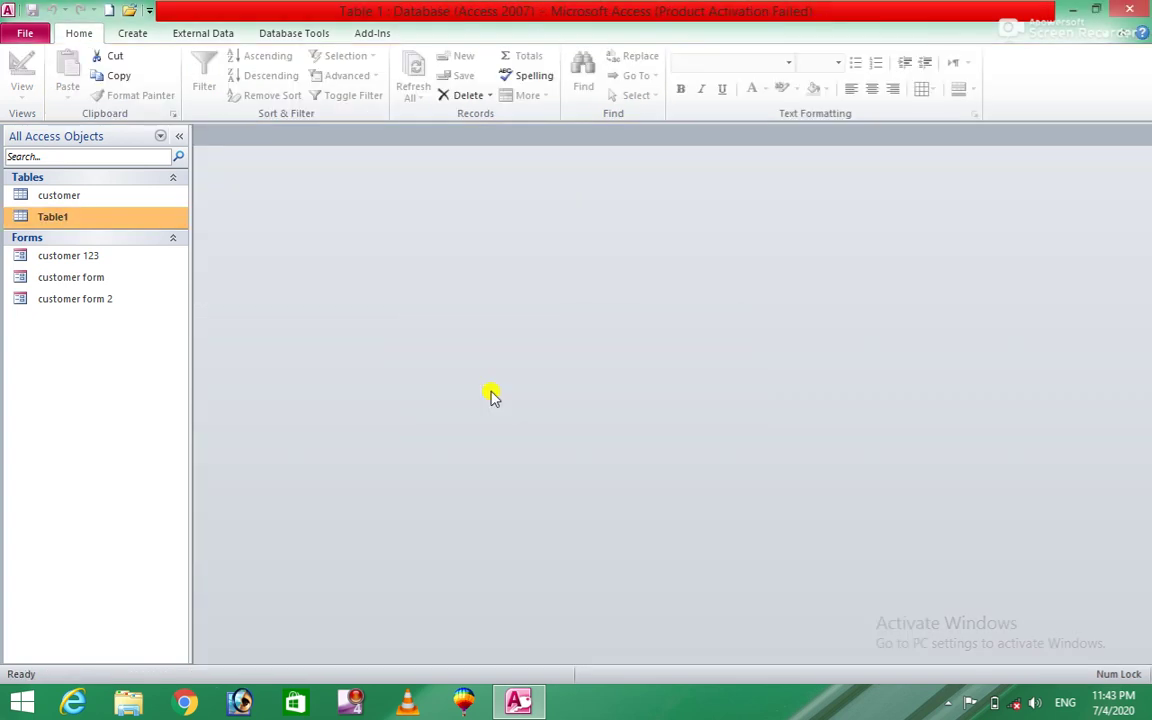
Open Table1 in Datasheet View and add three records with the program values "window", "word" and "excwl".
right_click(88, 217)
click(125, 250)
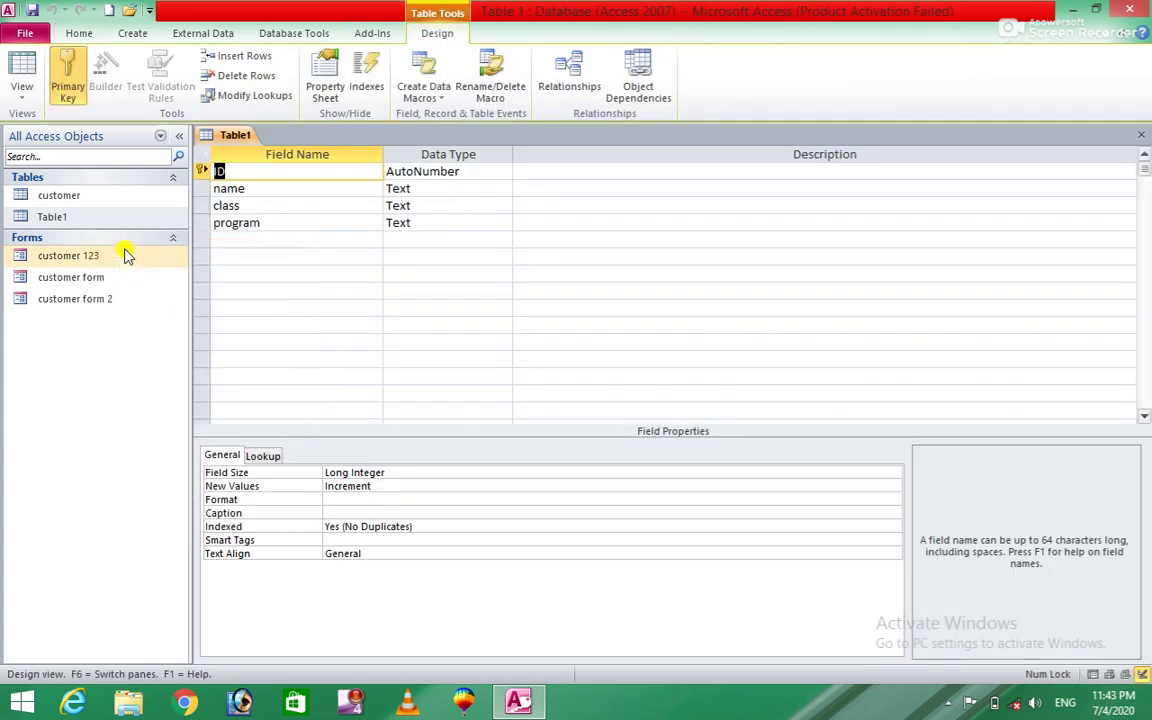
double_click(76, 215)
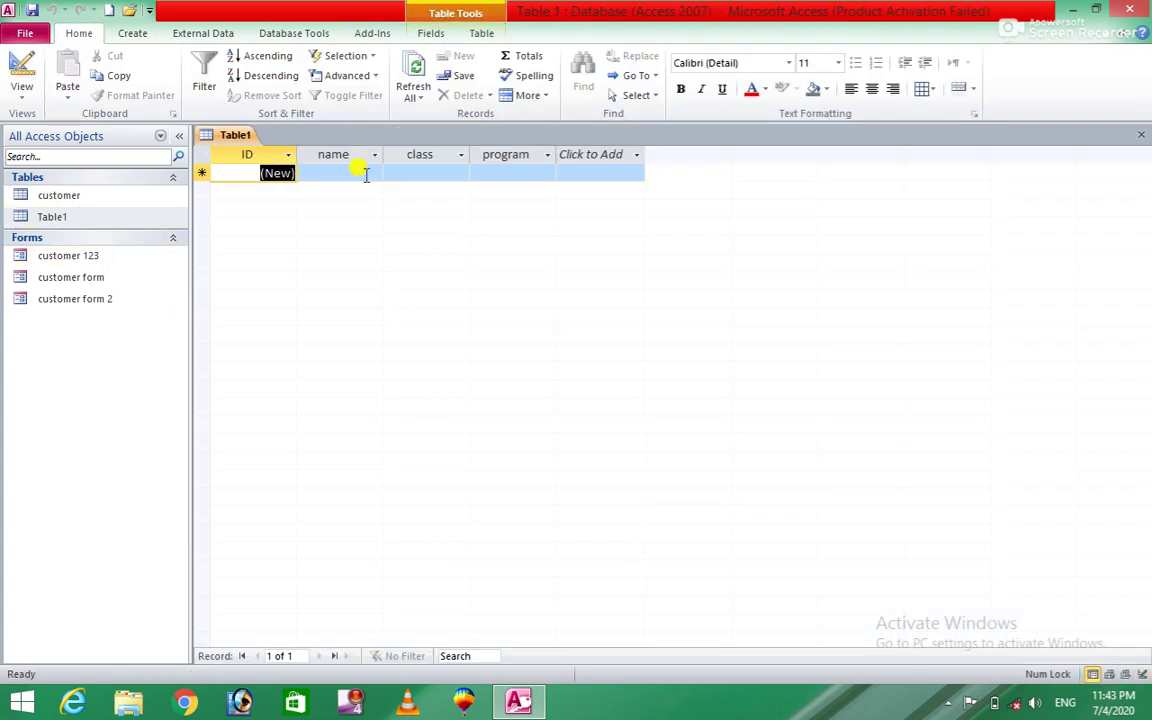
click(497, 173)
text(w)
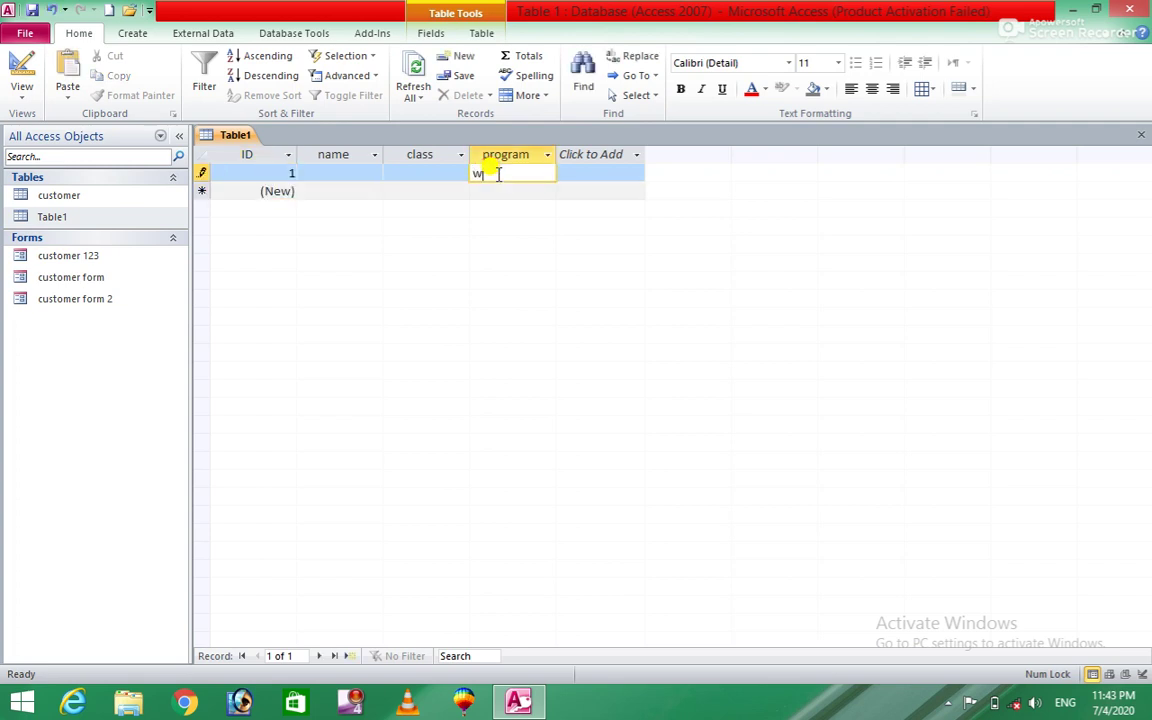
text(indow)
key(Down)
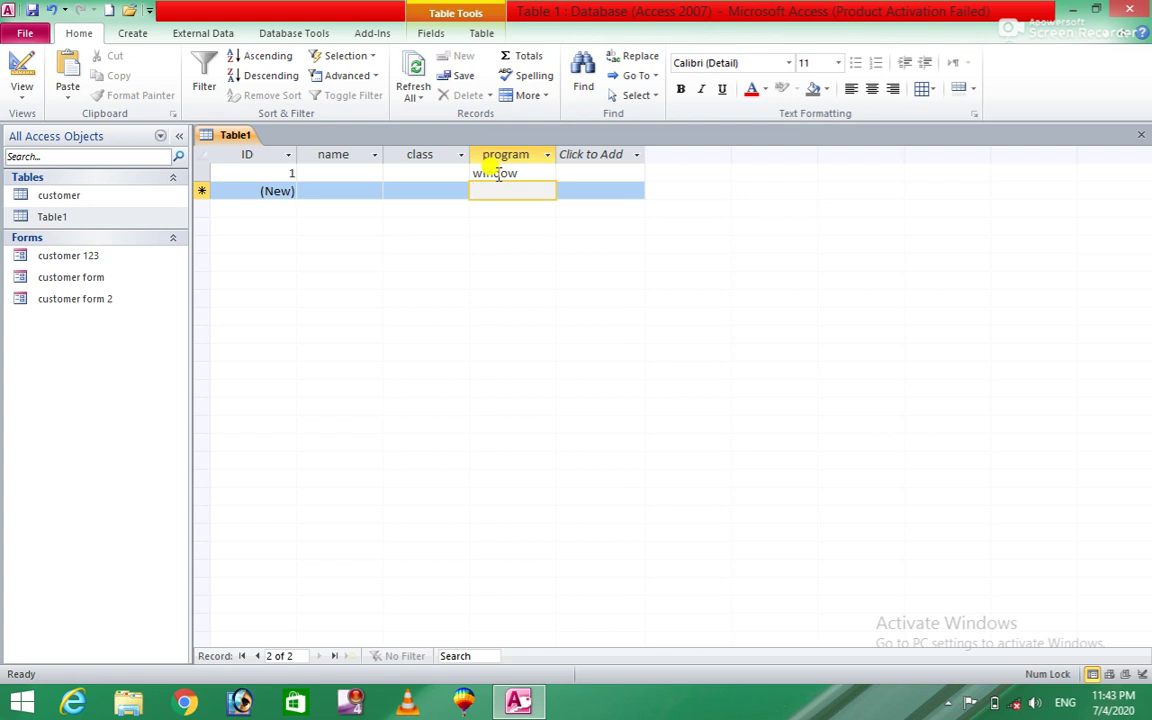
text(word)
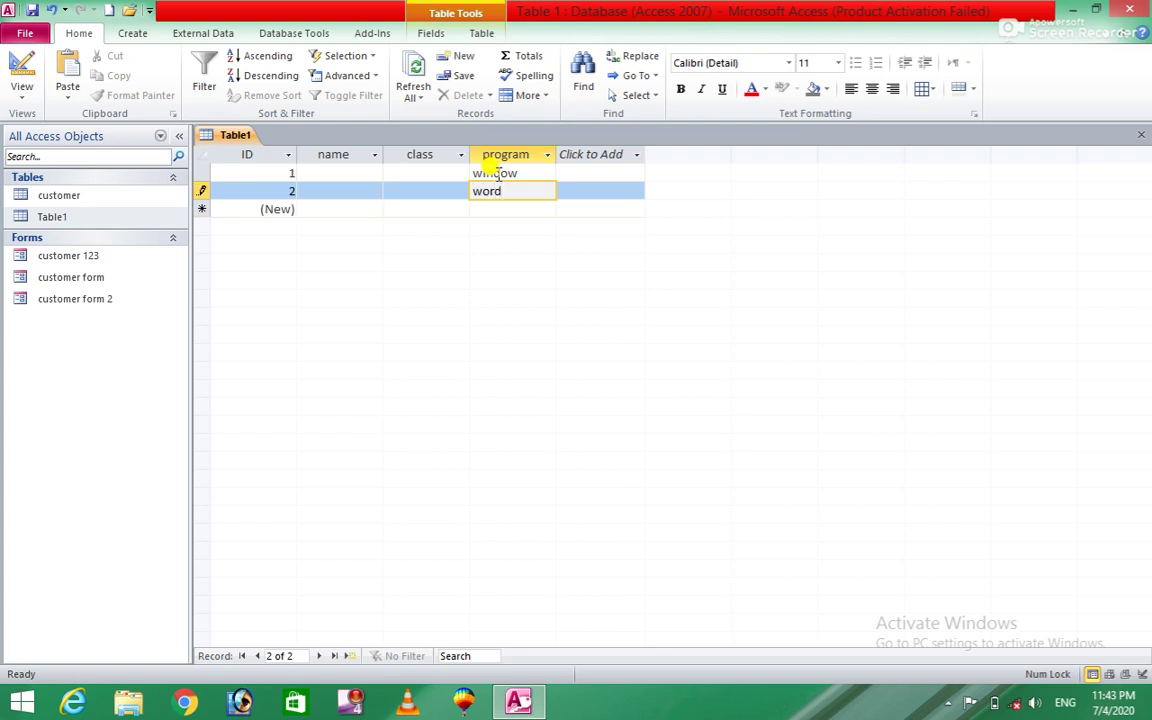
key(Down)
text(excwl)
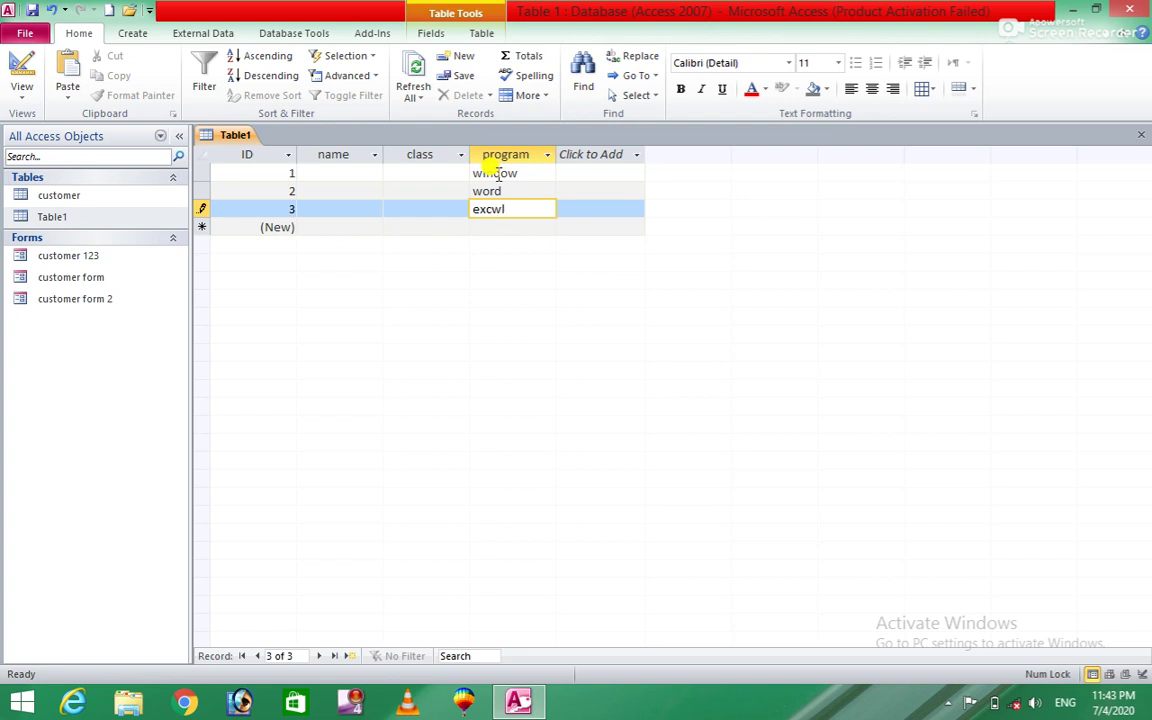
key(Down)
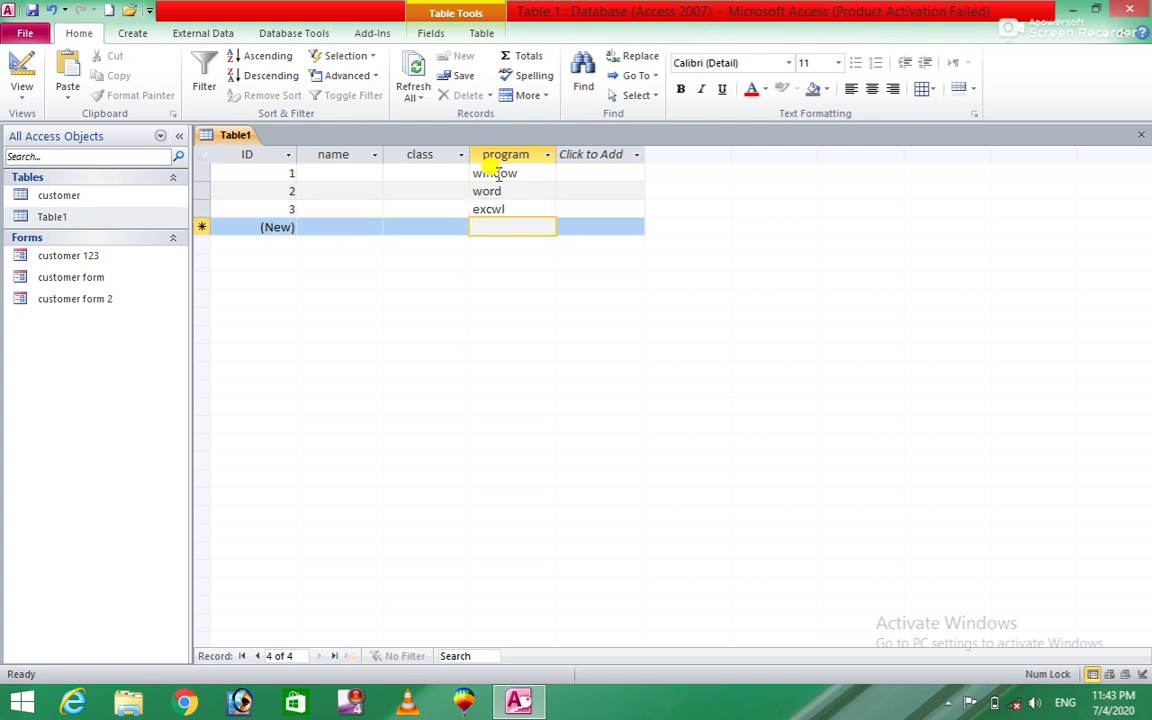
Add two more records with the program values "photoshop" and "coreldraw", and close and reopen Table1 to review its data.
text(photosh)
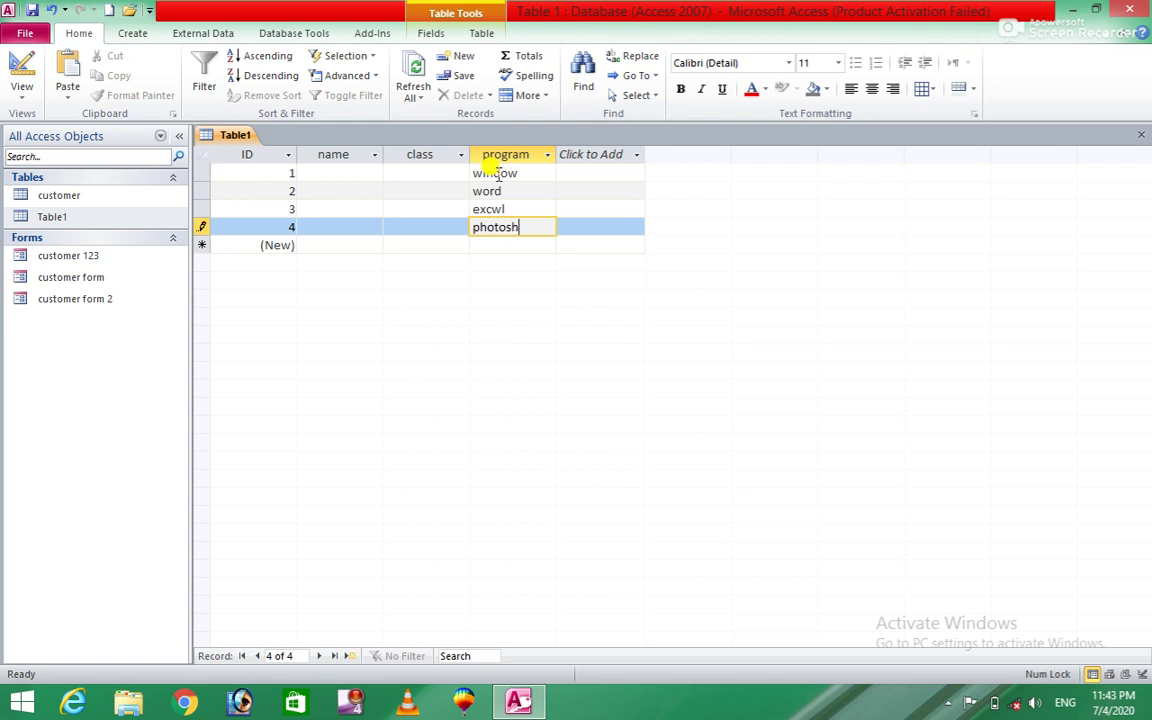
text(op)
key(Down)
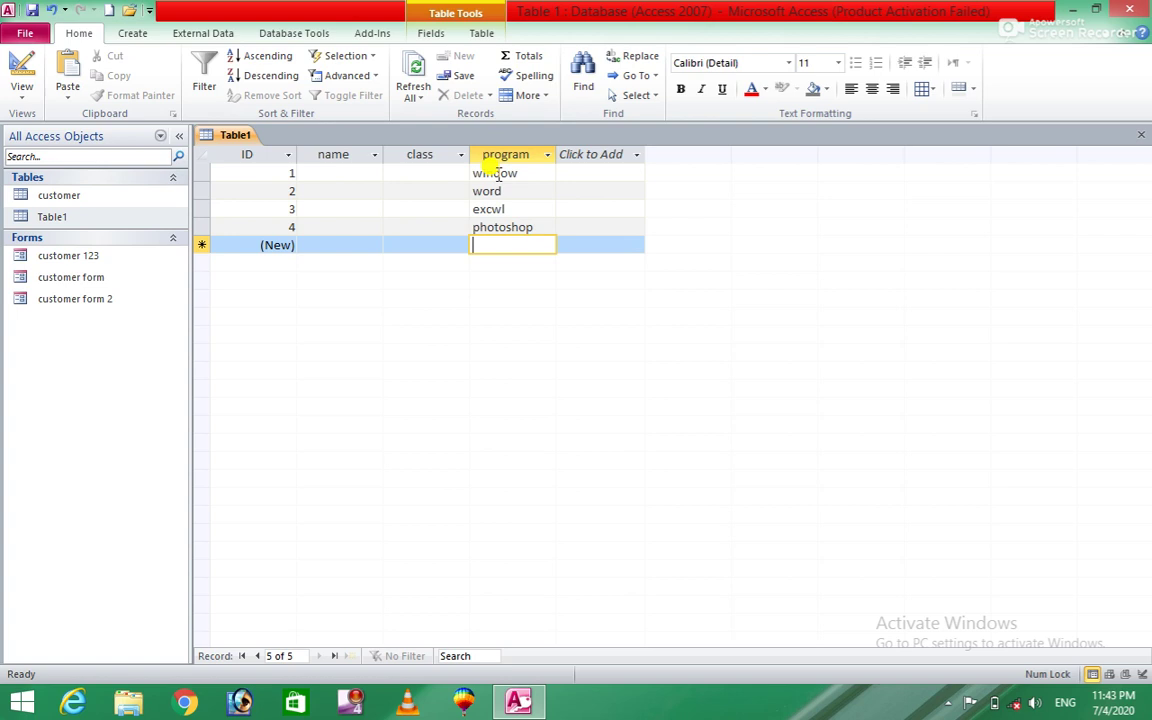
text(cor)
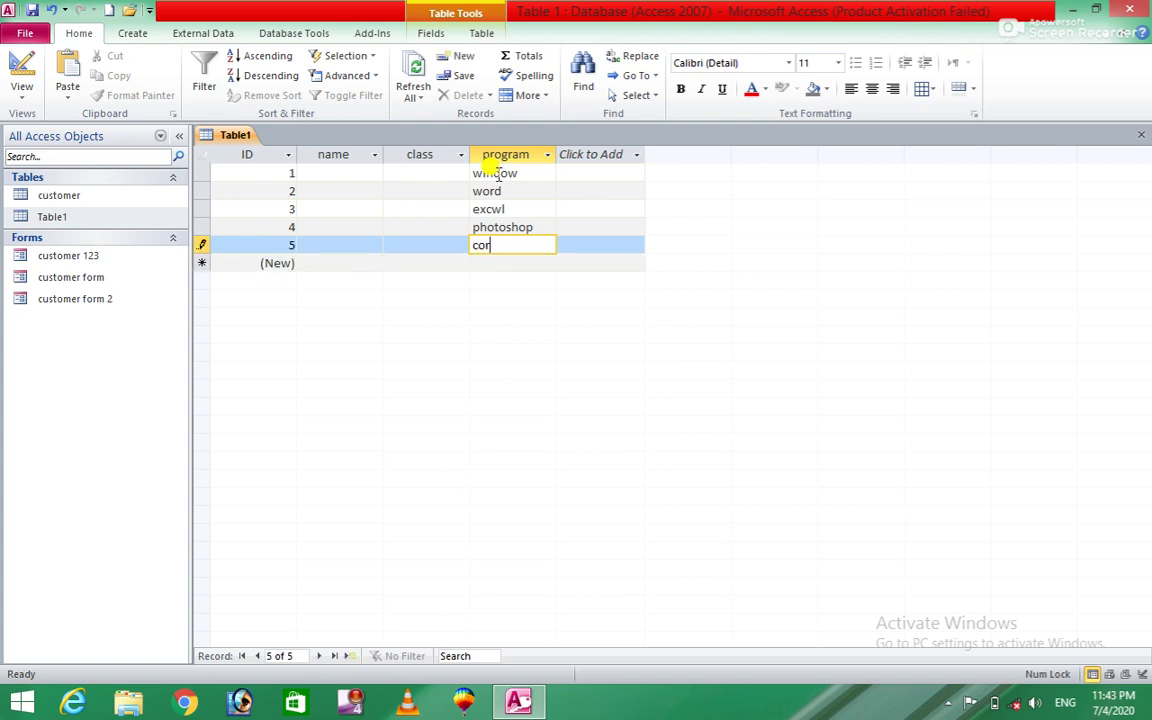
text(eldraw)
click(1141, 133)
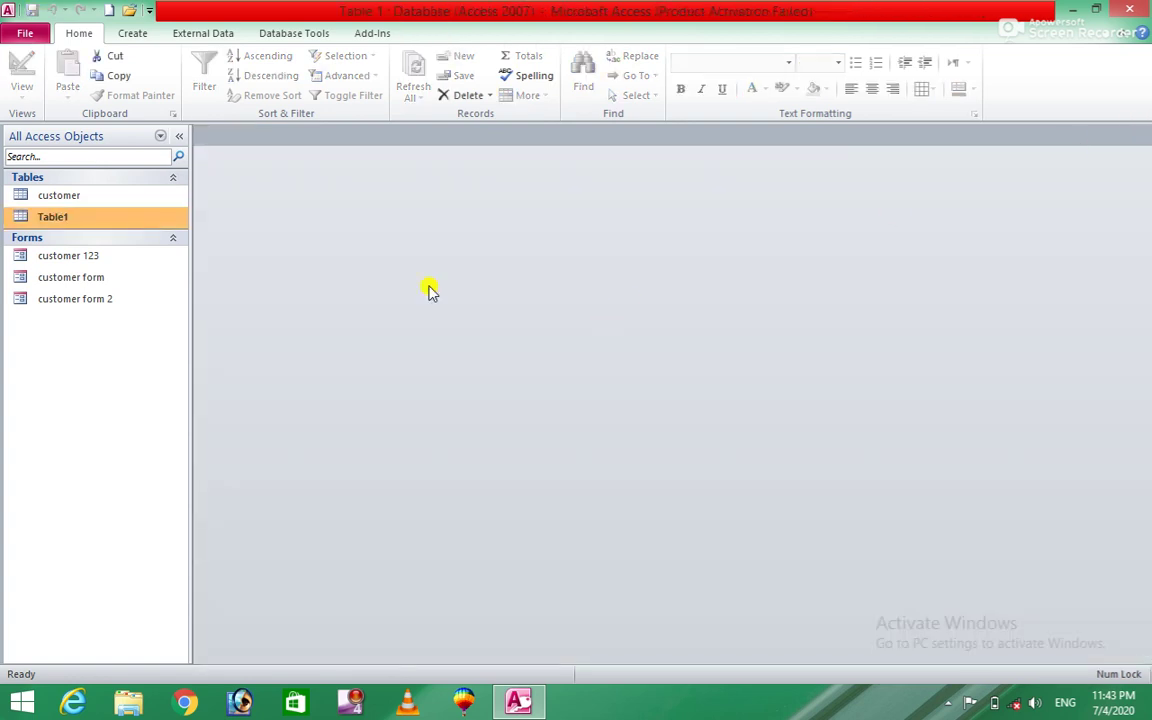
double_click(92, 217)
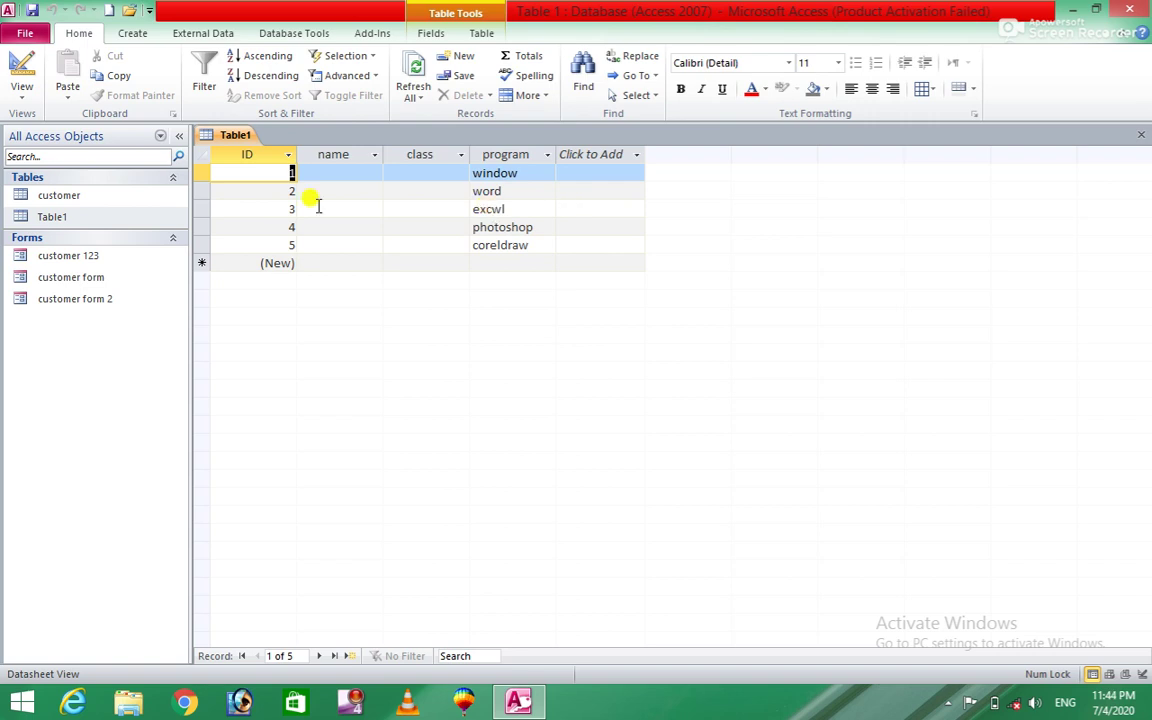
Open the forms "customer form" and "customer 123" in Design View.
click(97, 279)
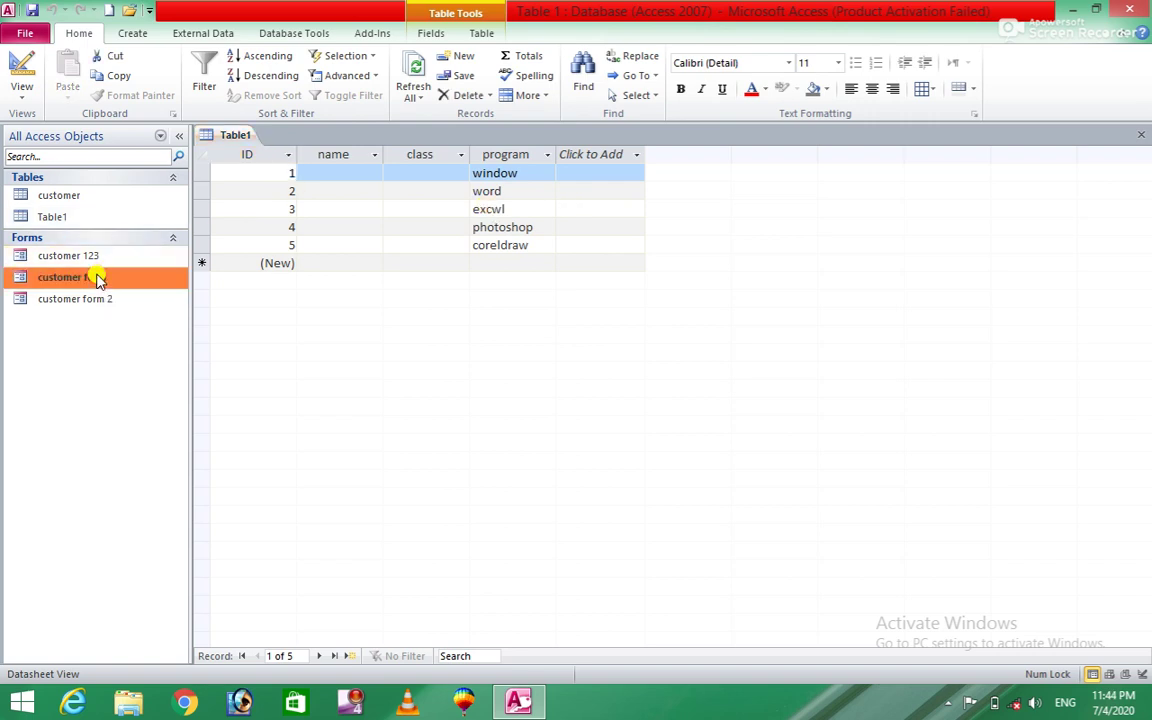
right_click(97, 279)
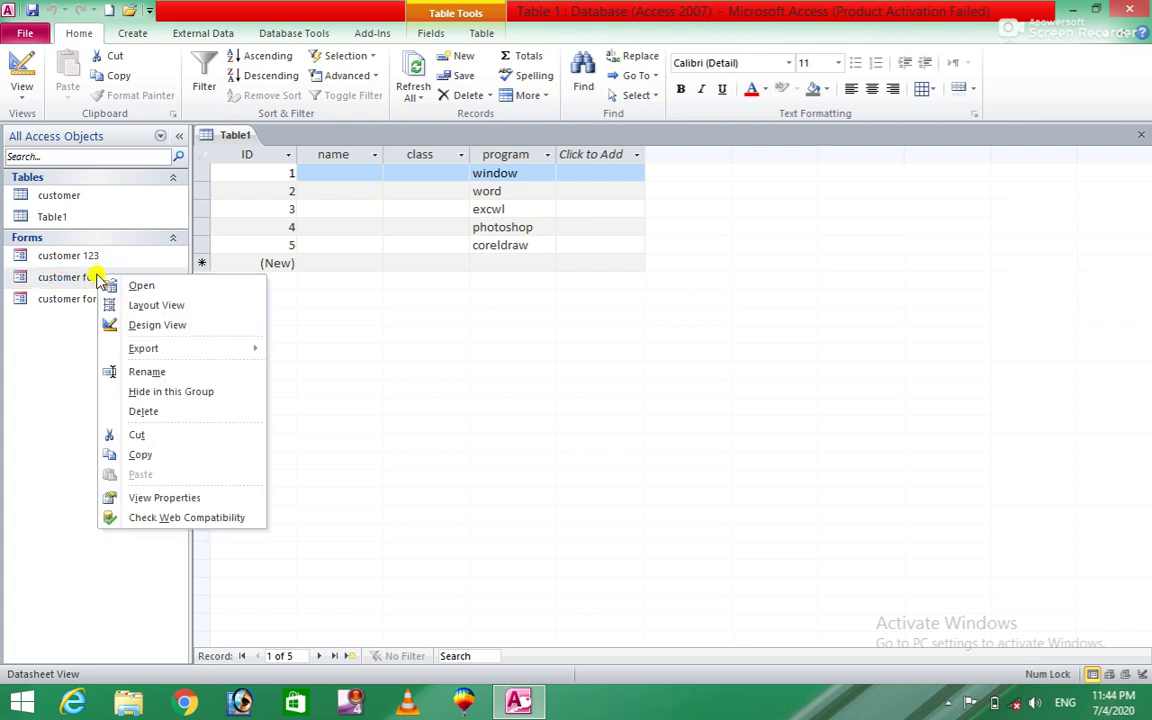
click(143, 323)
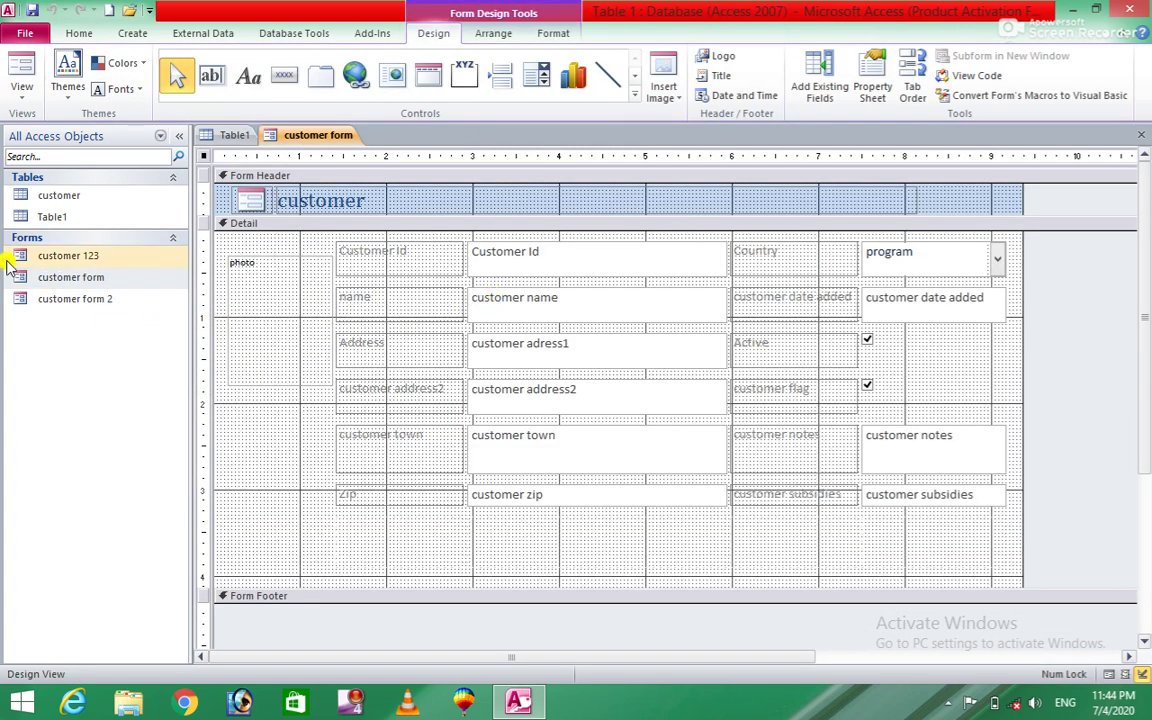
click(45, 261)
right_click(45, 261)
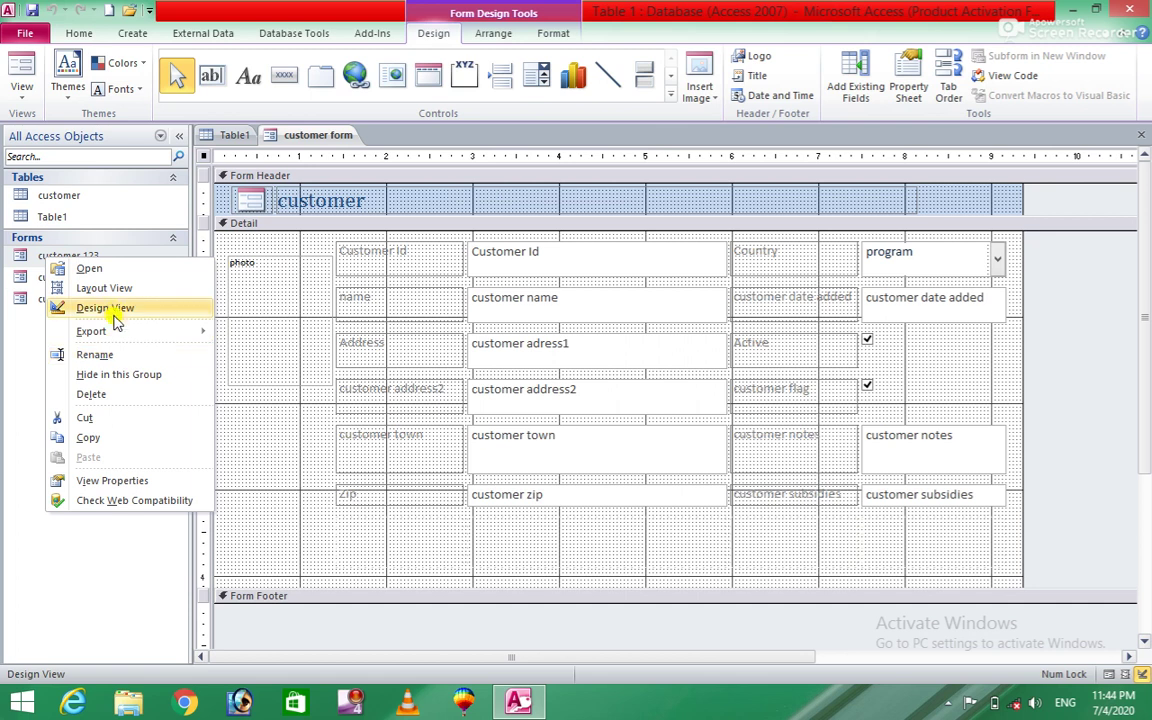
click(117, 312)
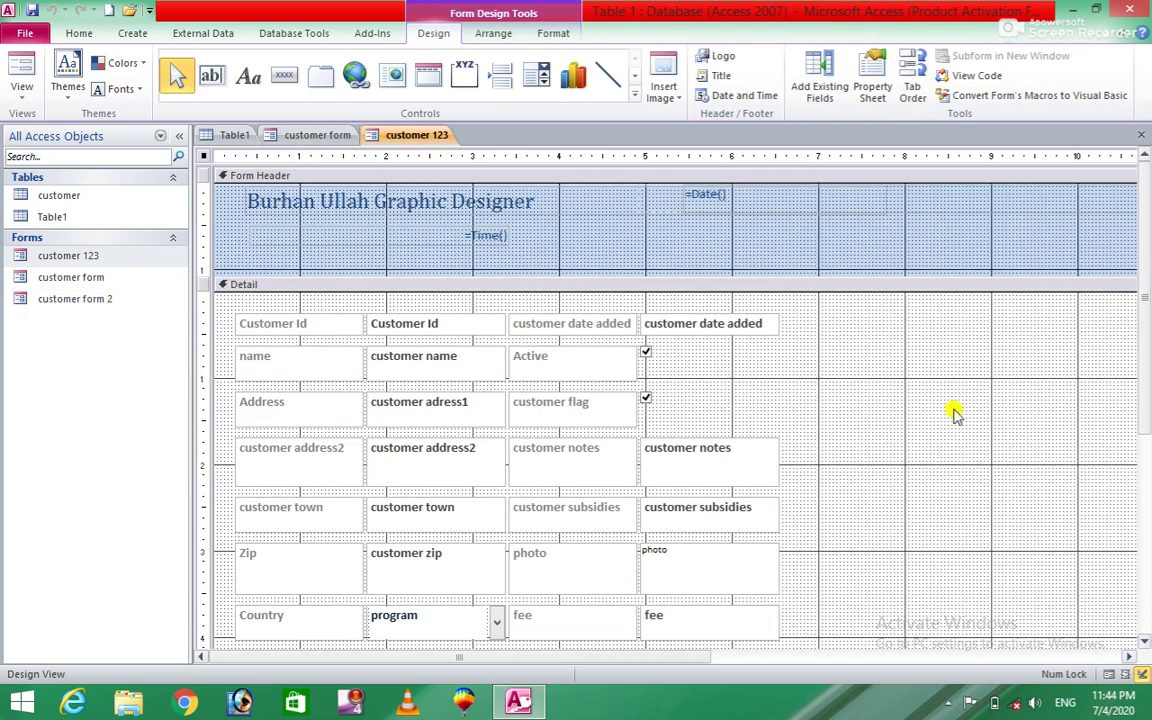
Draw a tall option group frame in the Detail section's empty area beside the customer date added field, cancelling the Option Group Wizard.
drag(1142, 267, 1139, 329)
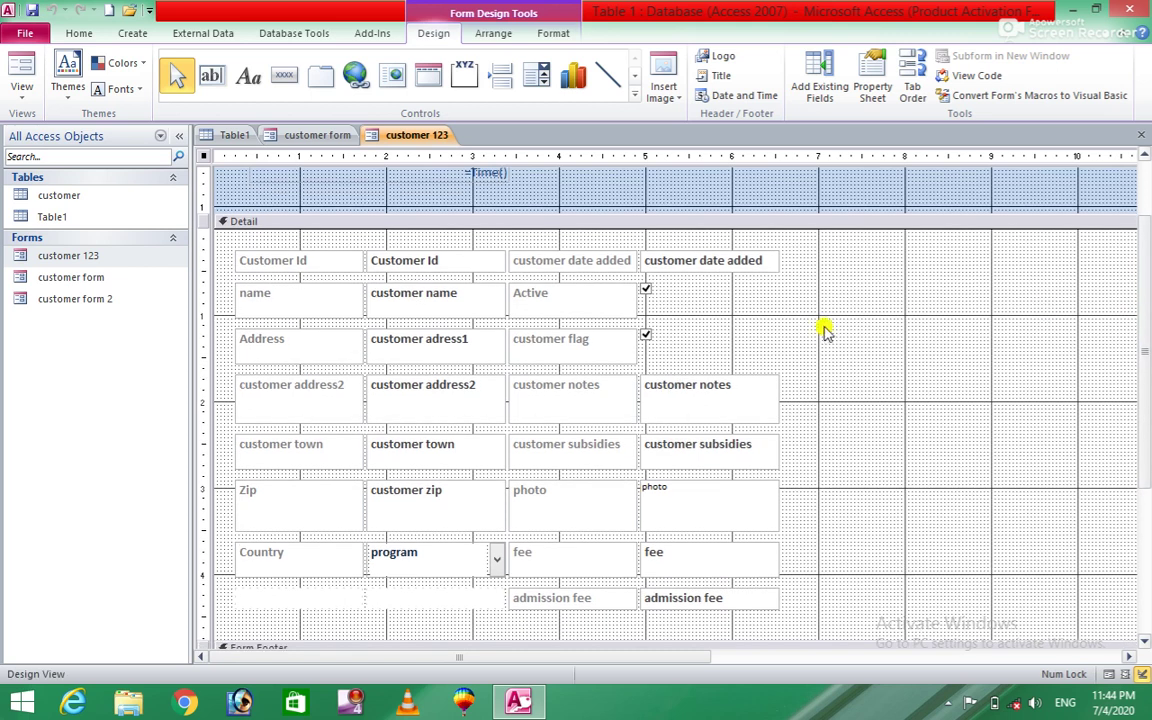
click(466, 78)
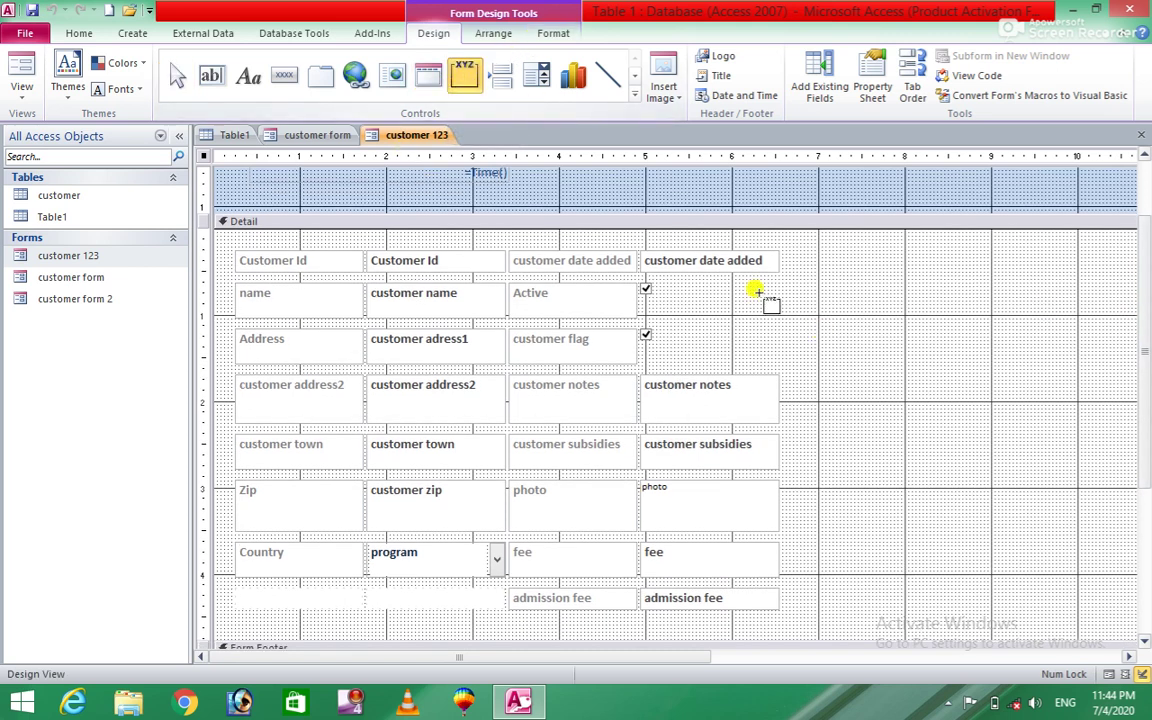
drag(821, 256, 963, 458)
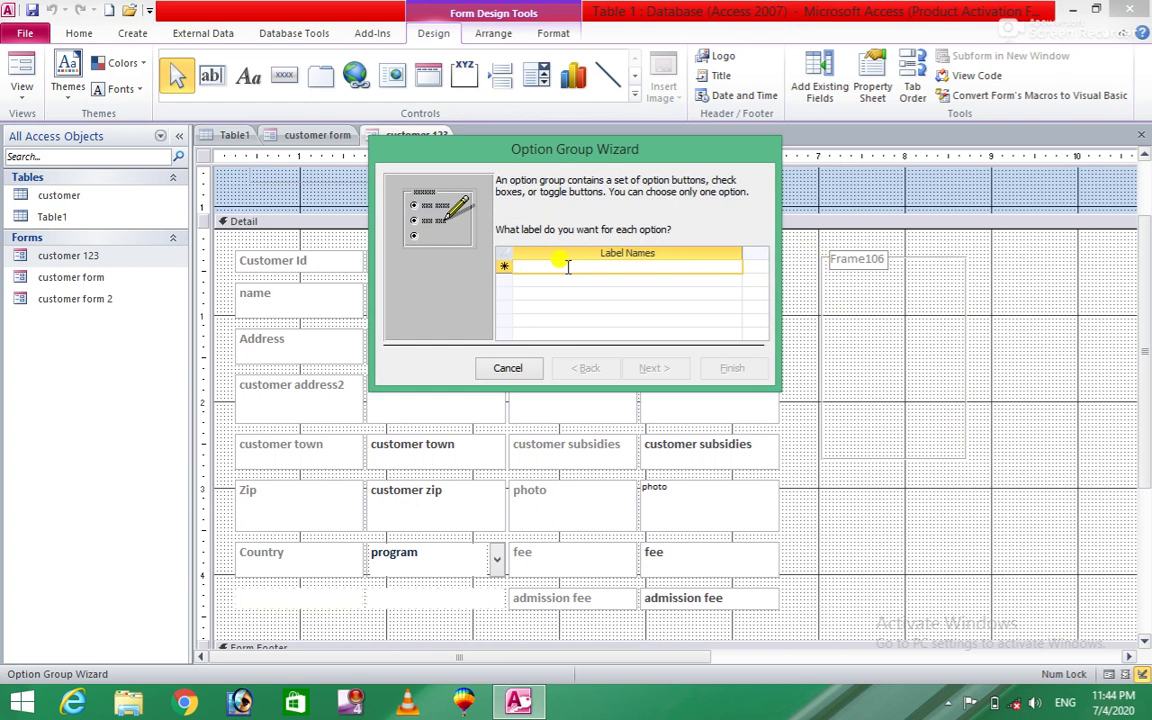
click(510, 368)
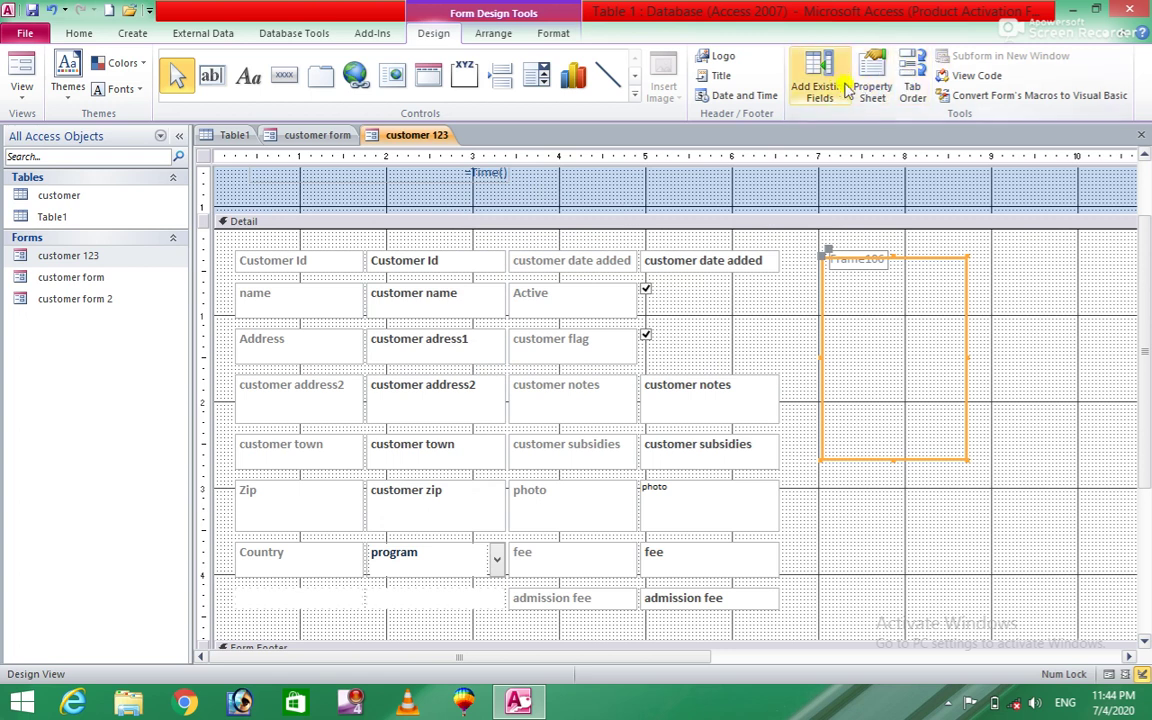
Delete the empty option group frame from the Detail section of the customer 123 form.
key(Delete)
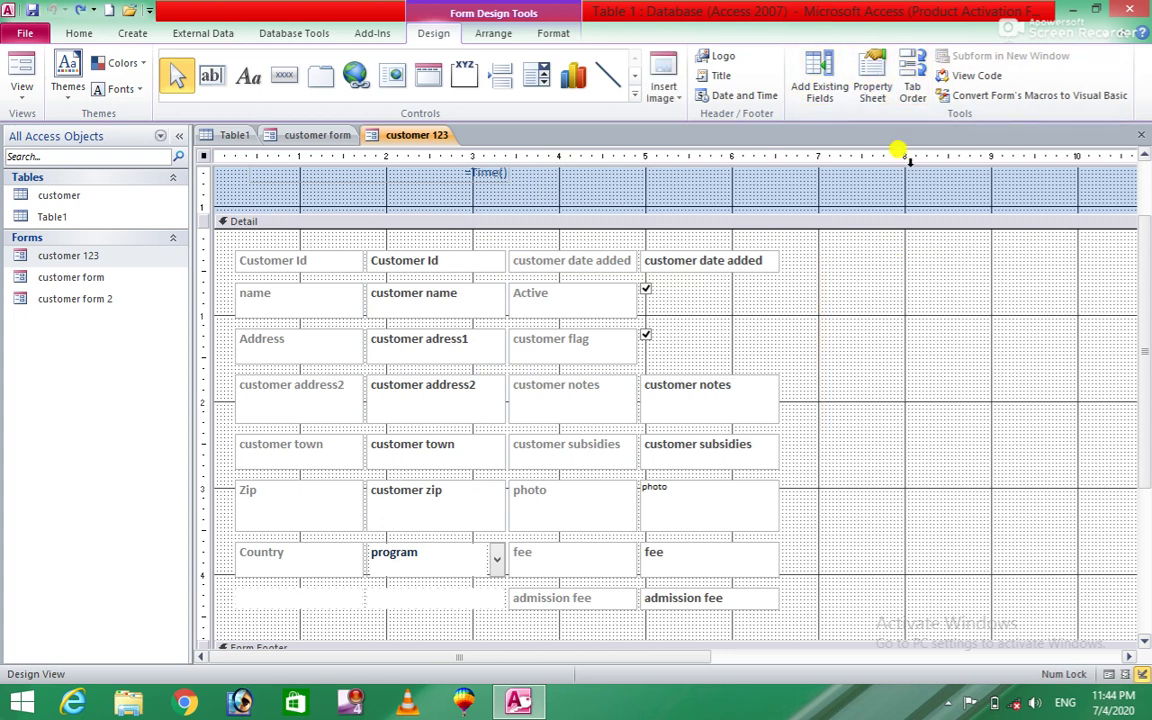
click(812, 85)
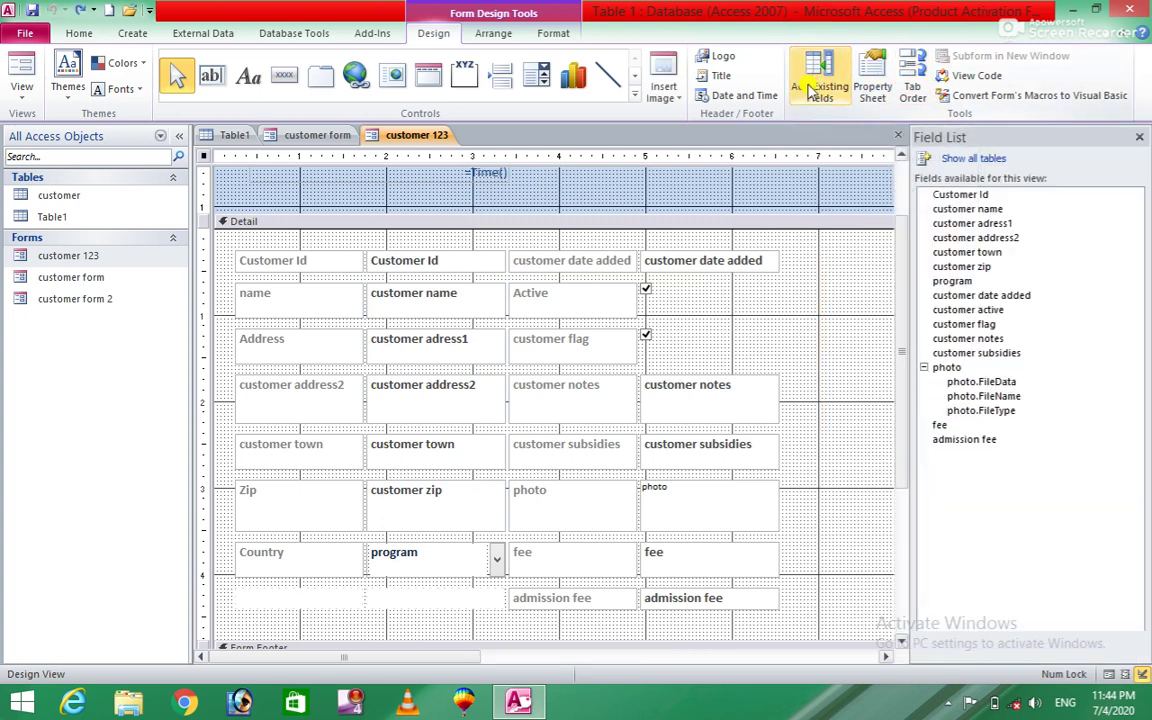
click(953, 284)
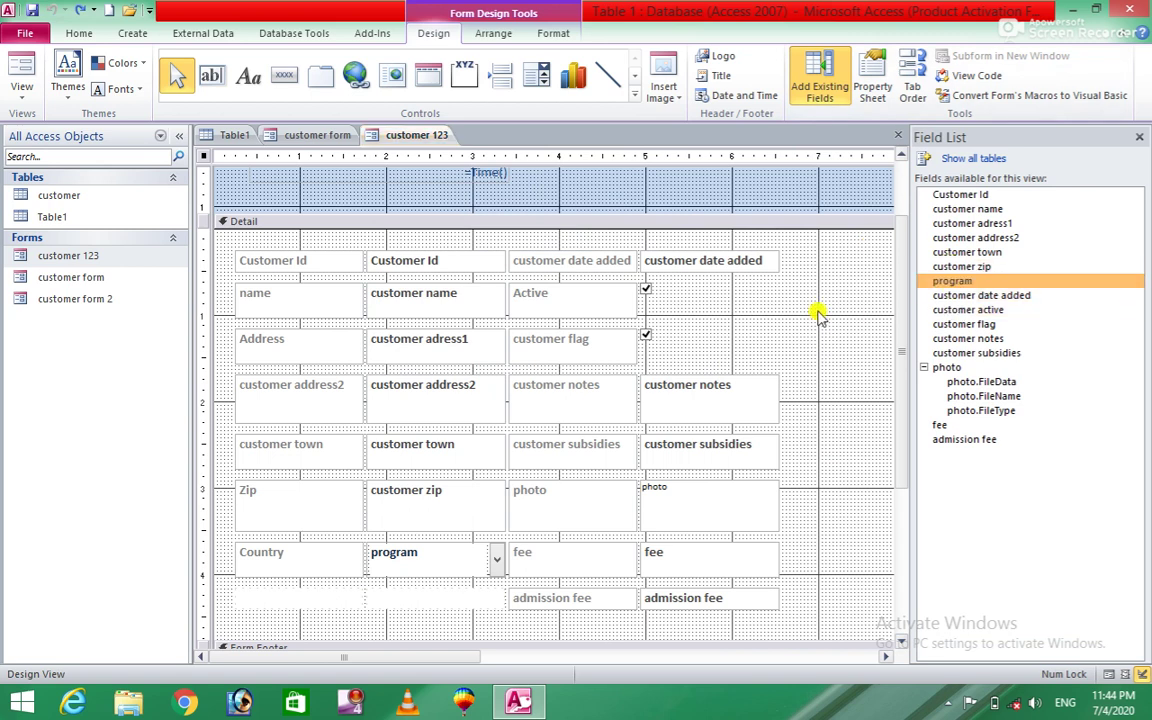
double_click(940, 285)
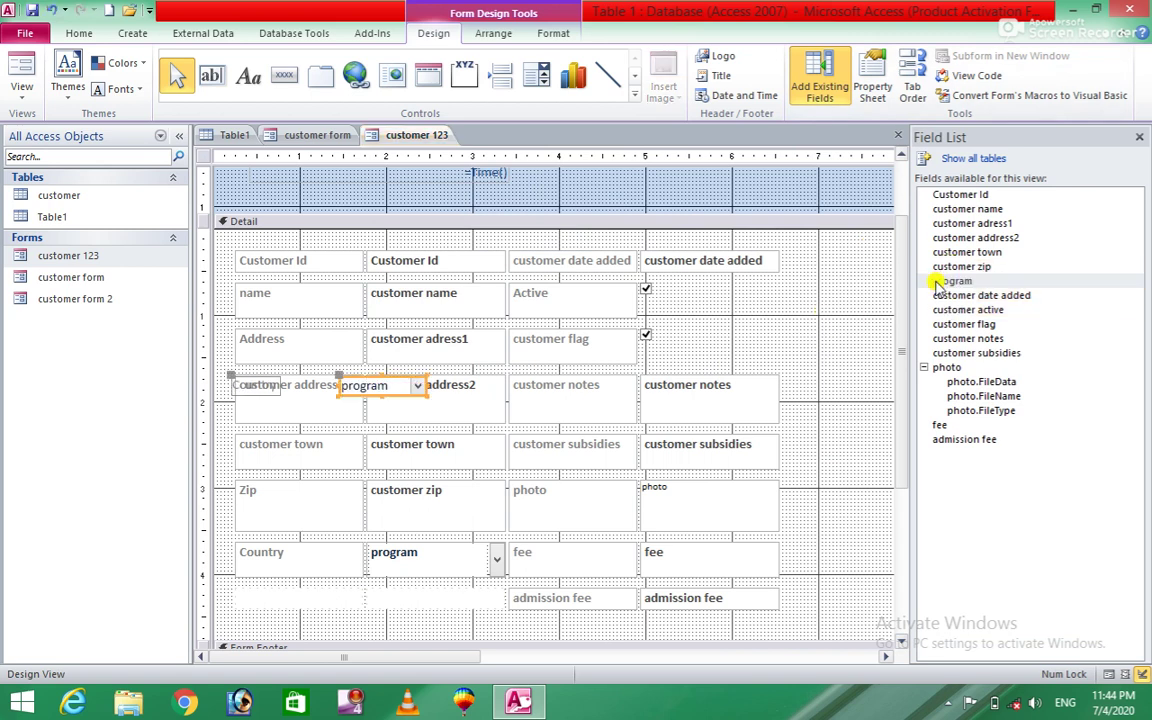
key(ctrl+z)
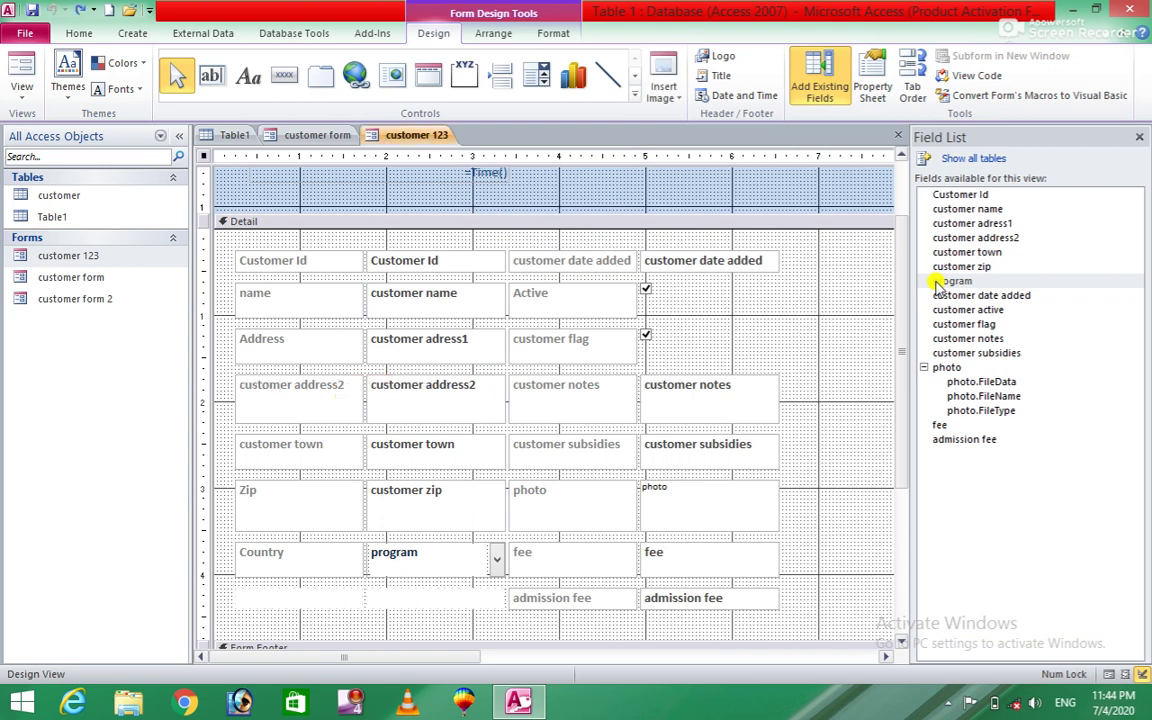
click(1139, 137)
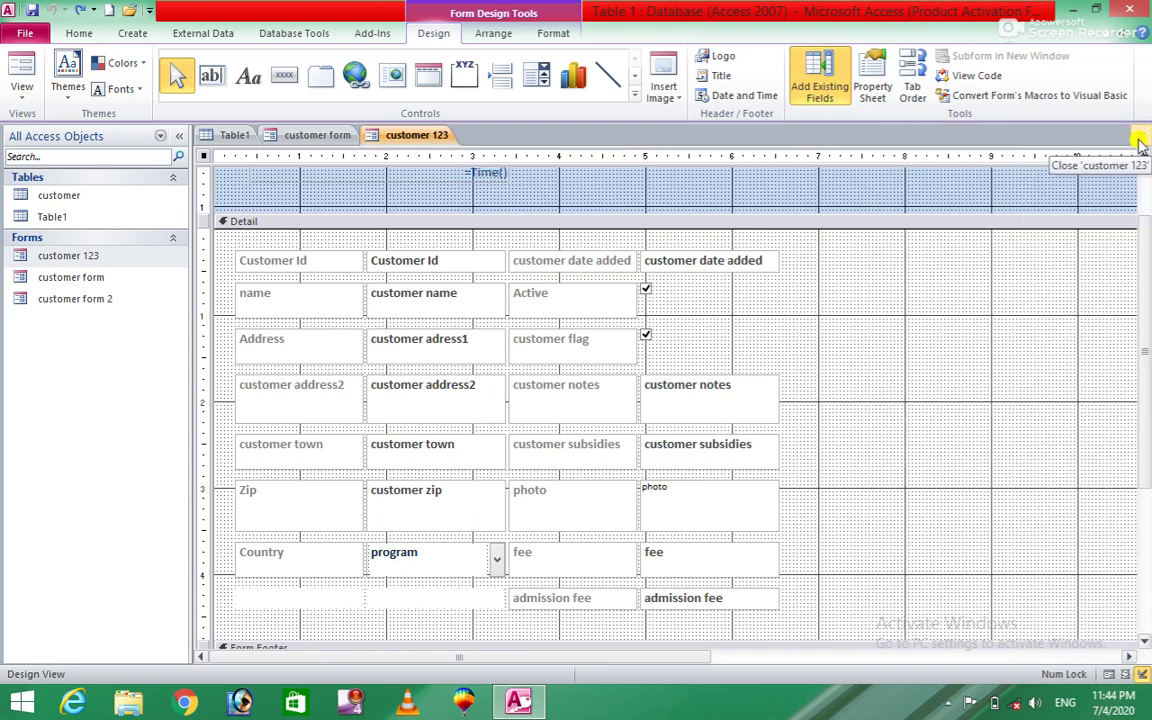
View the customer 123 form in Form View, and review Table1's fields in Design View and its records in Datasheet View.
double_click(110, 256)
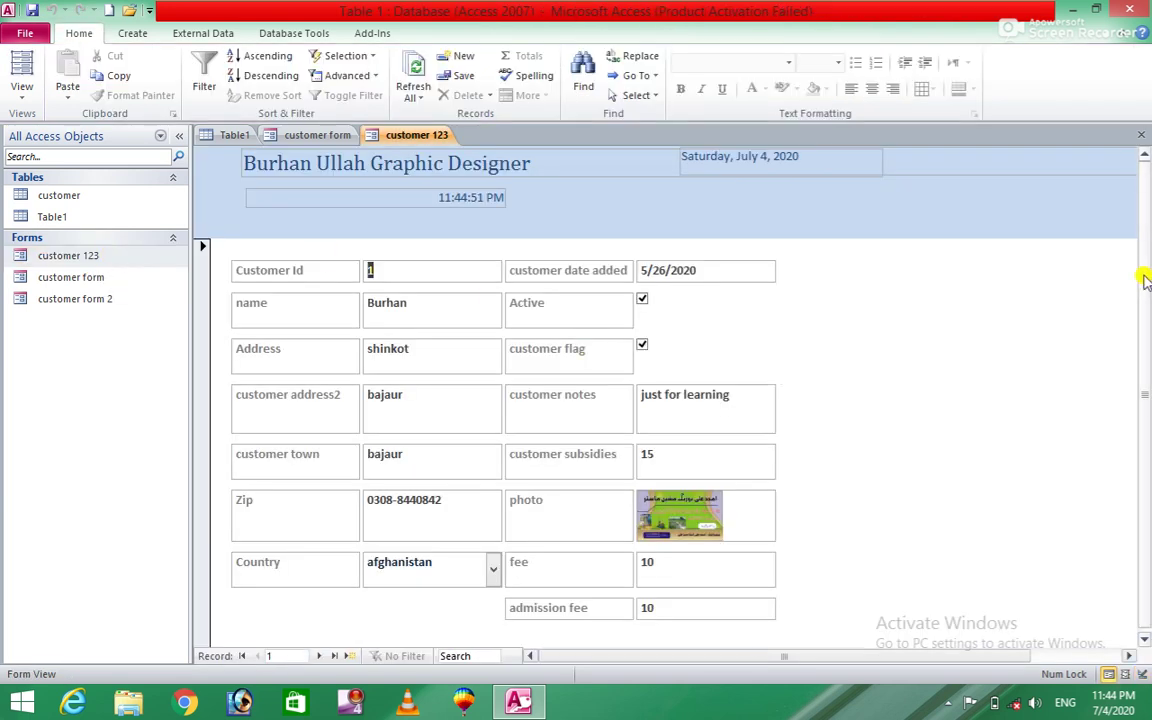
scroll(1144, 276, down, 1)
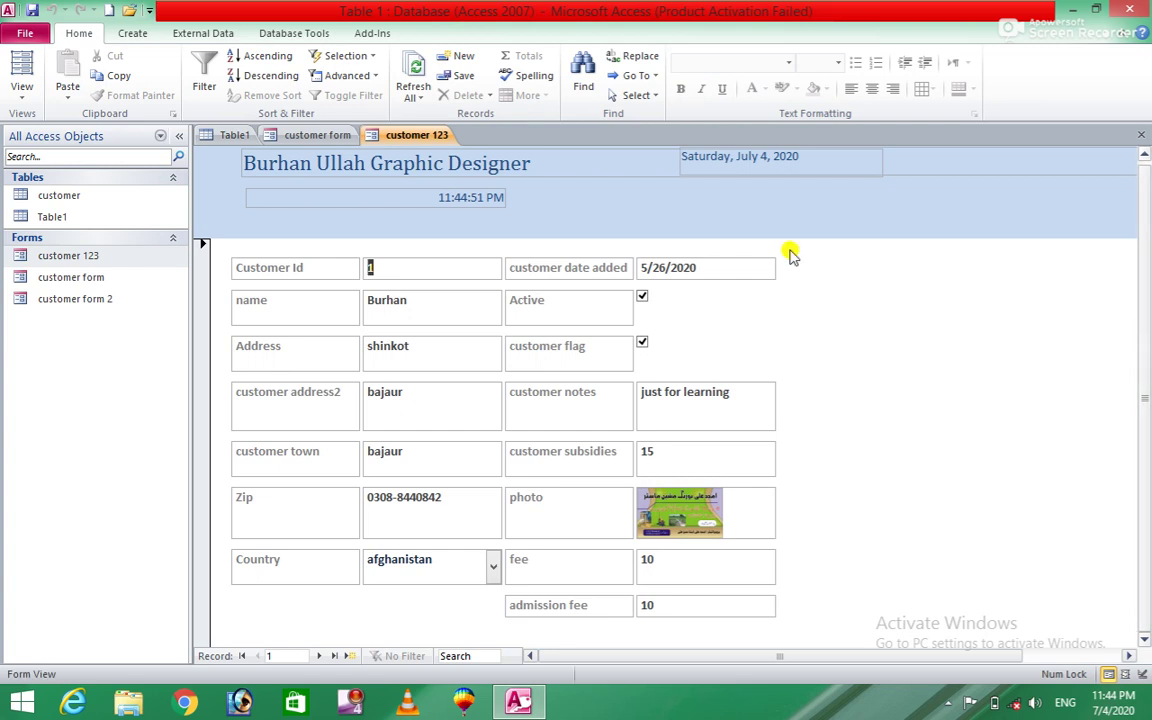
click(72, 220)
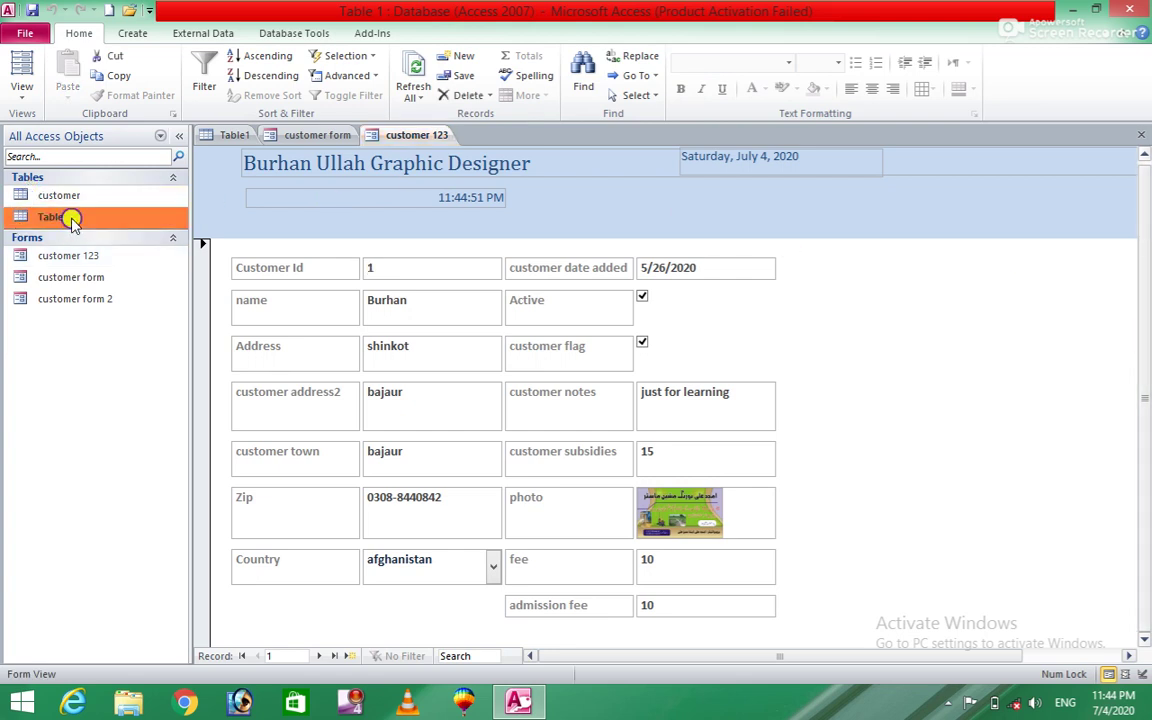
right_click(72, 220)
click(121, 251)
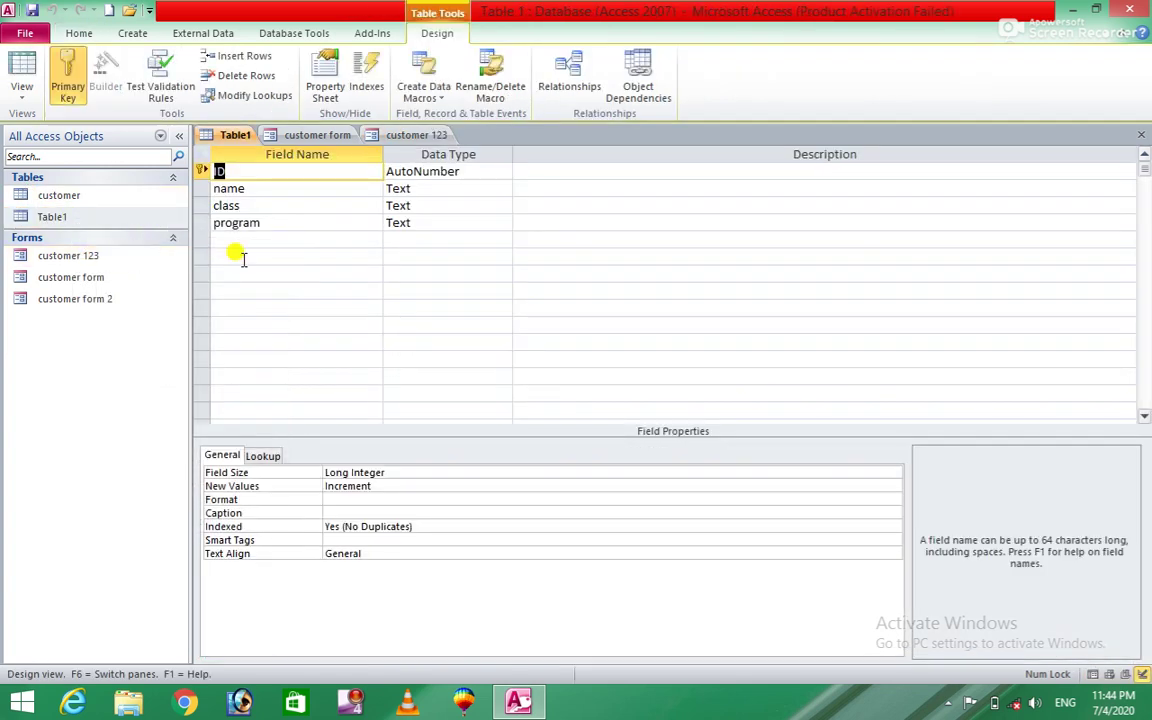
double_click(93, 220)
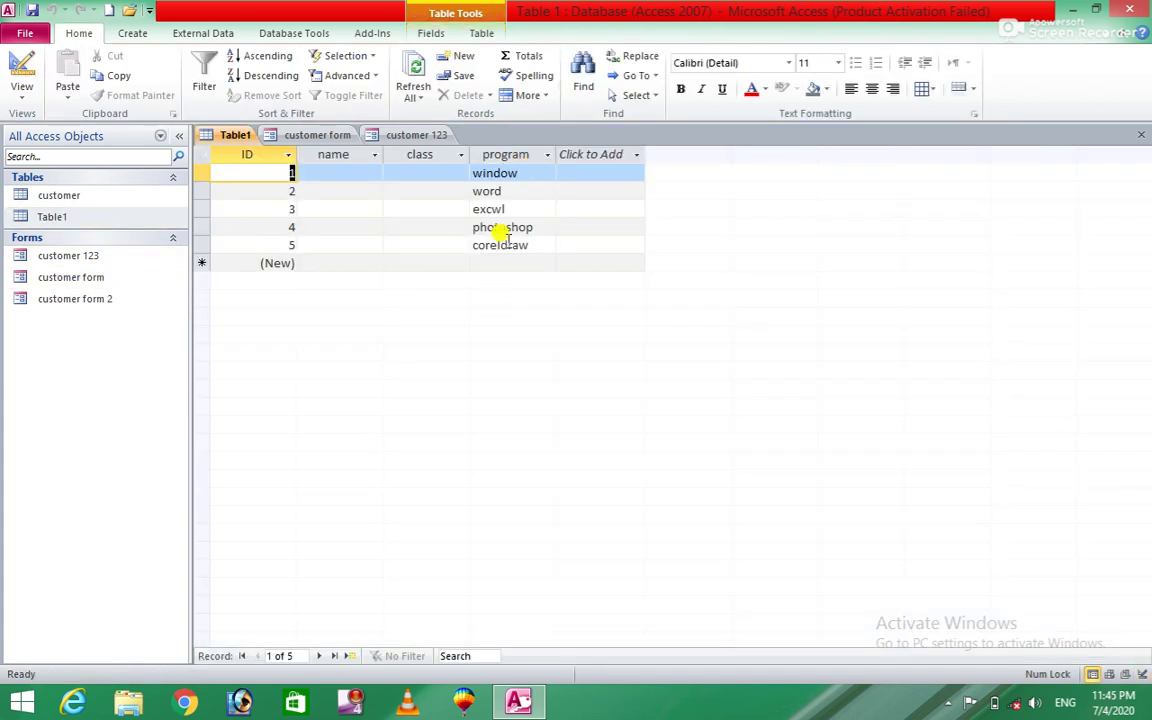
Open the customer 123 form in Design View and draw an option group about 1.75 by 2.1 inches beside the customer date added field.
click(94, 258)
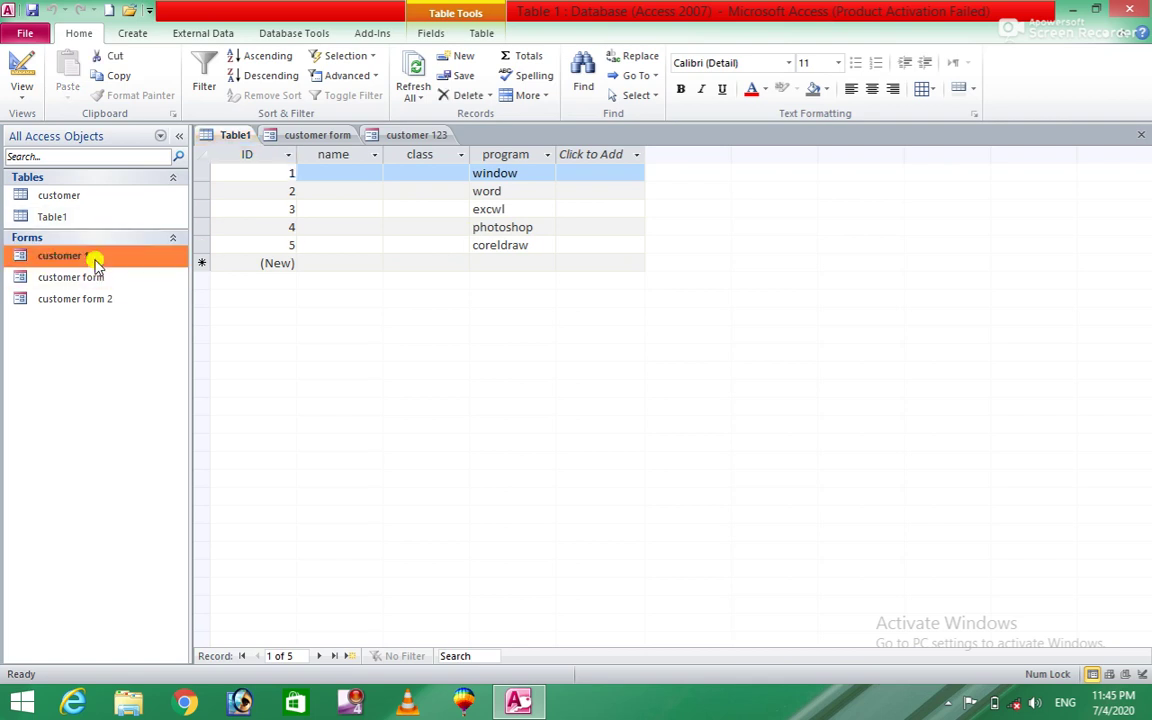
right_click(95, 260)
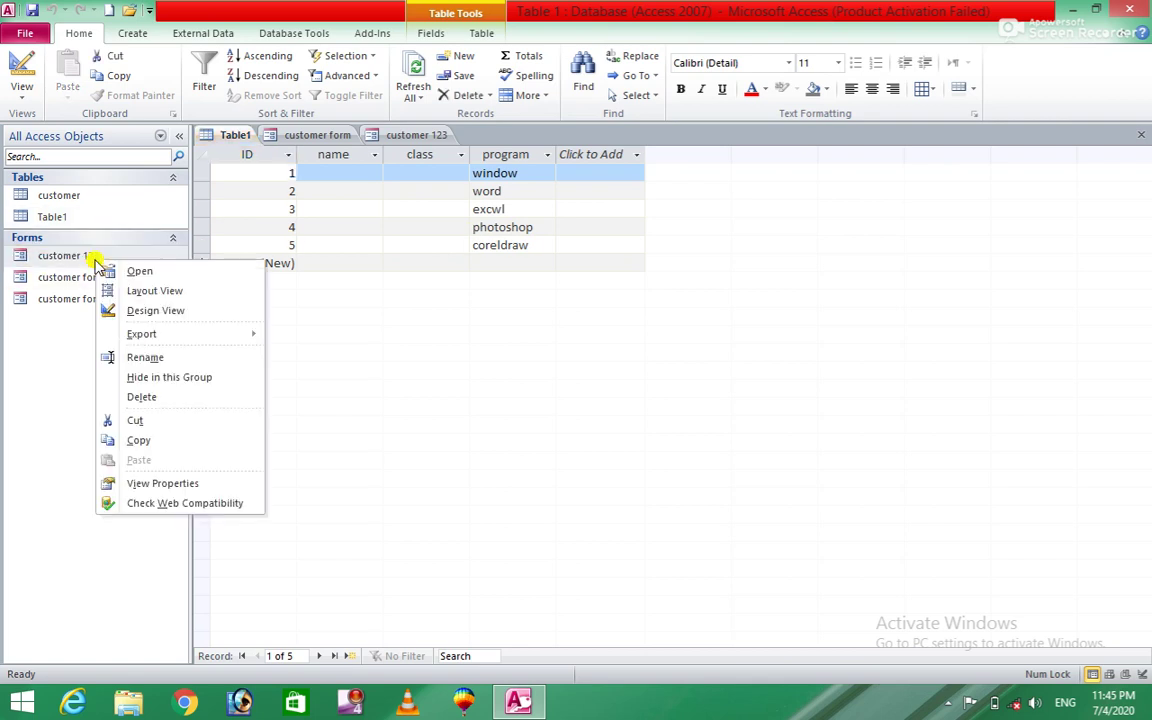
click(158, 311)
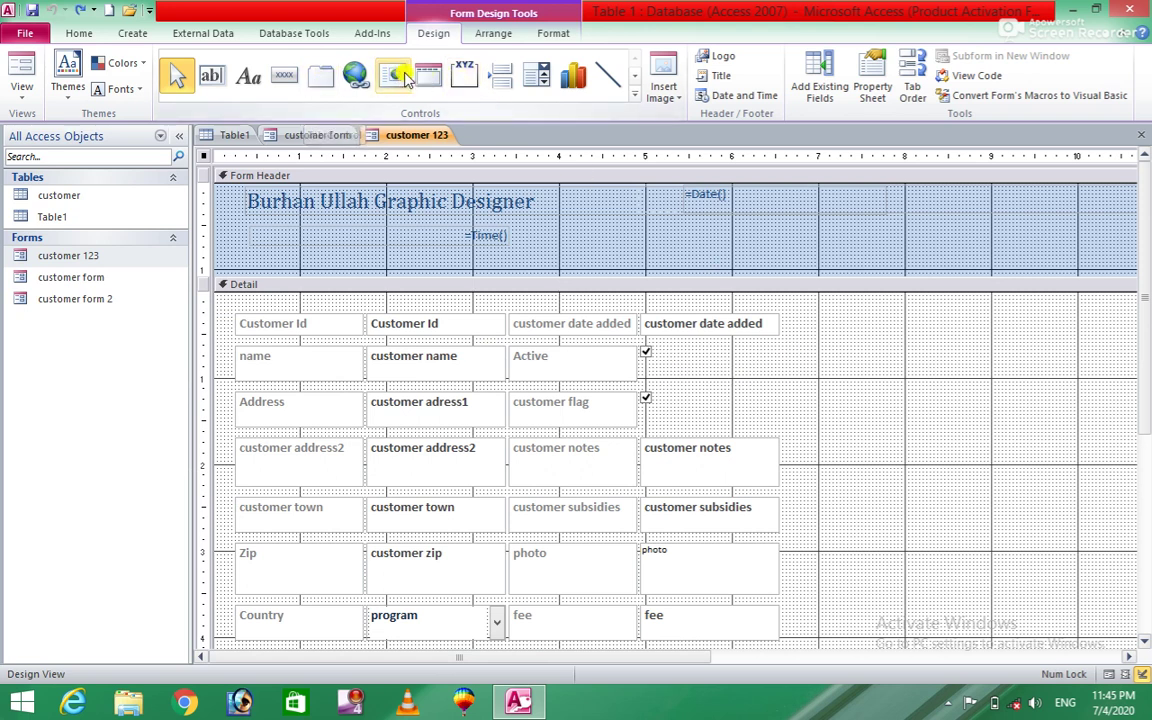
click(461, 80)
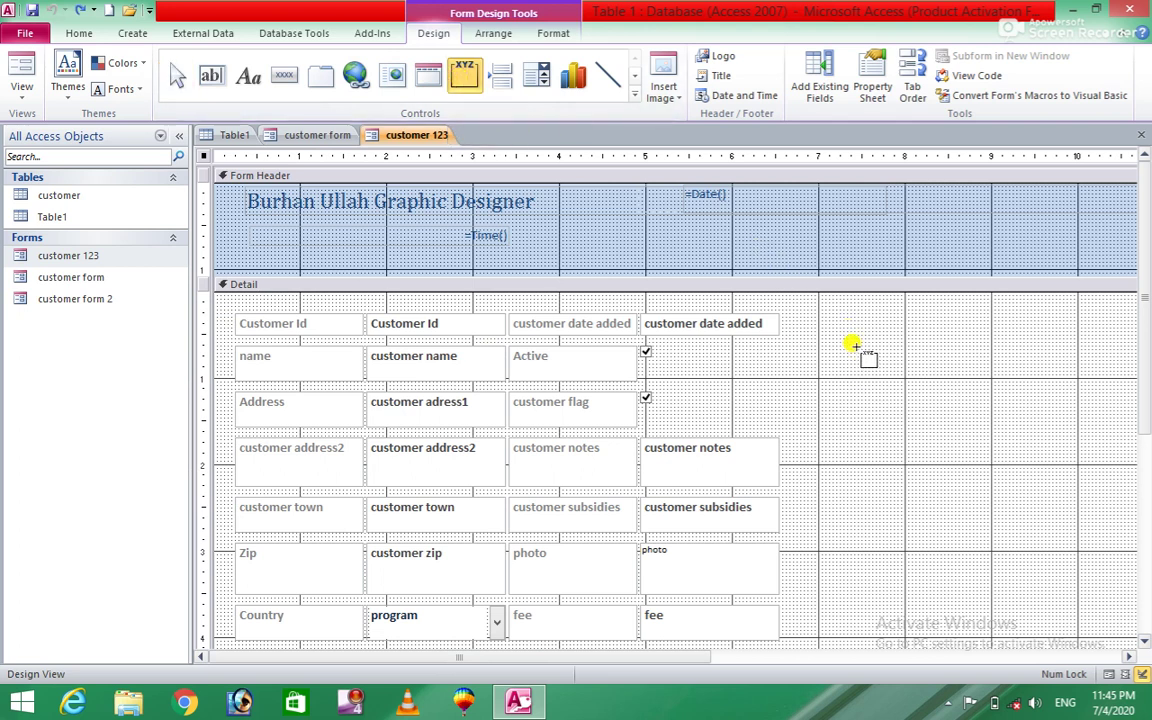
drag(858, 350, 1005, 530)
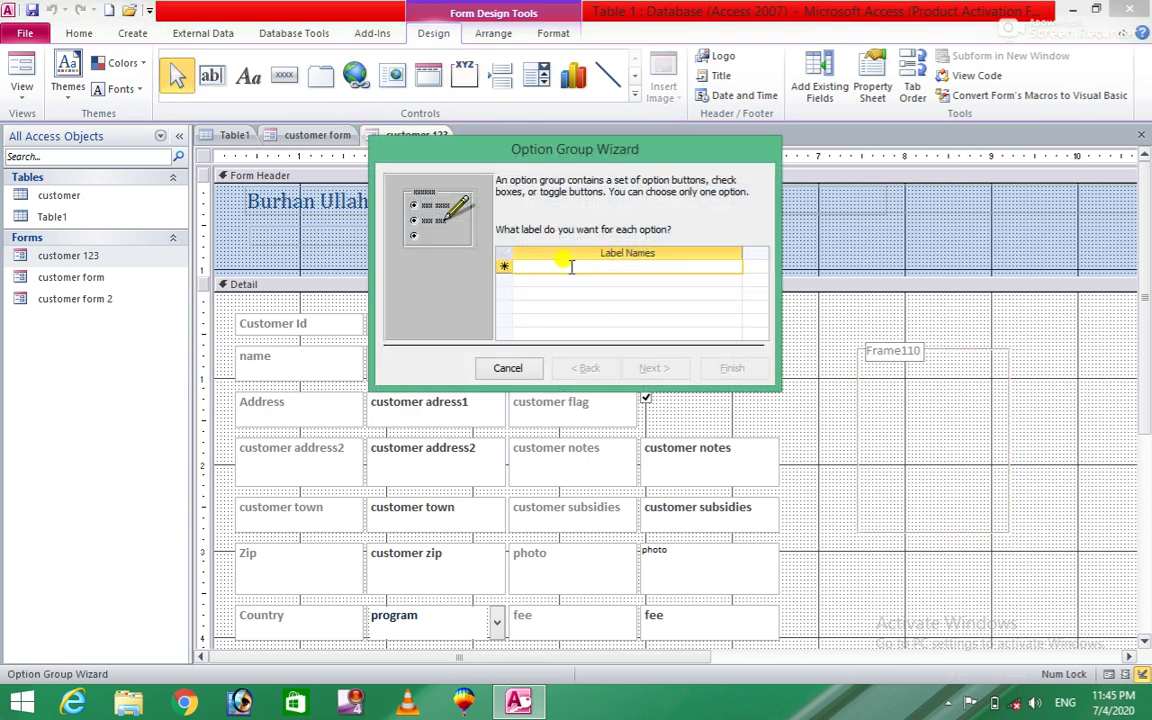
Enter the option labels "window", "word", "excel", "photoshop" and "coreldraw" in the Option Group Wizard.
text(window)
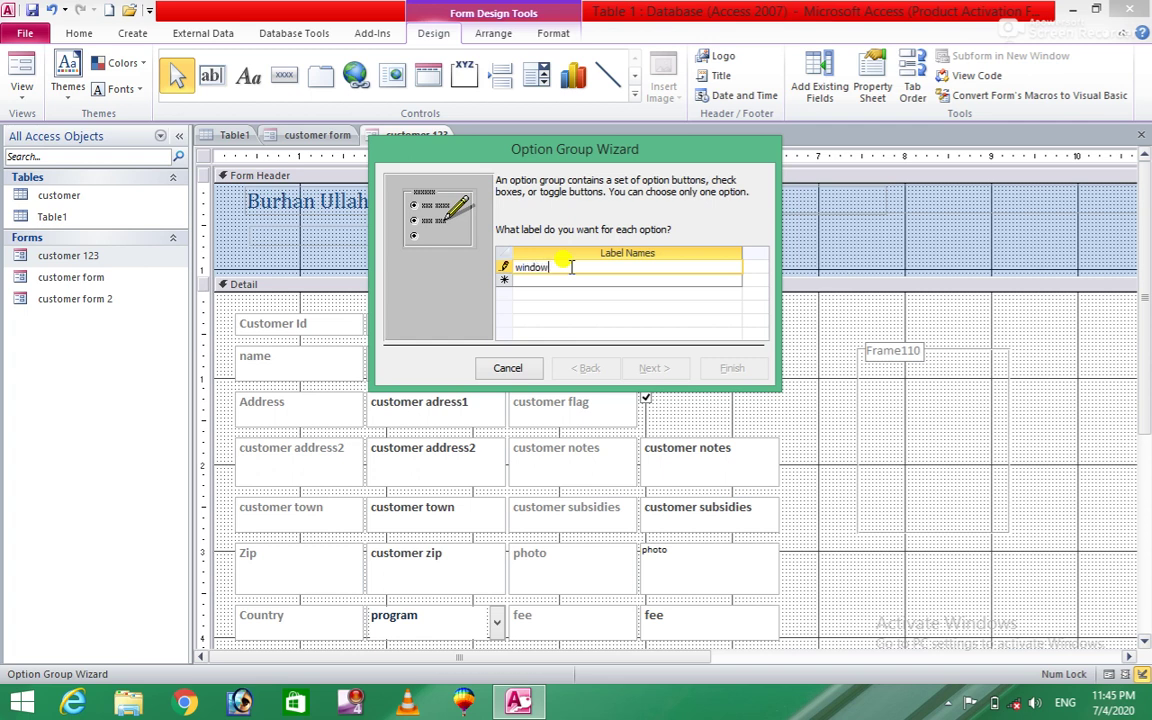
key(Tab)
text(w)
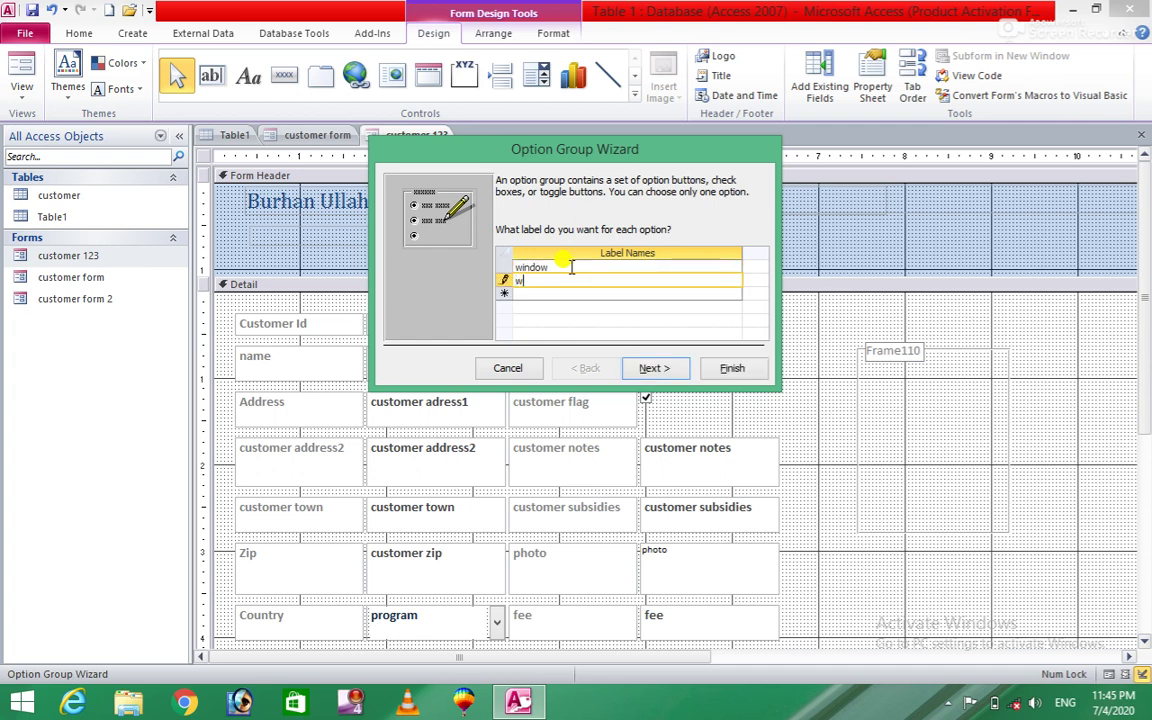
key(Tab)
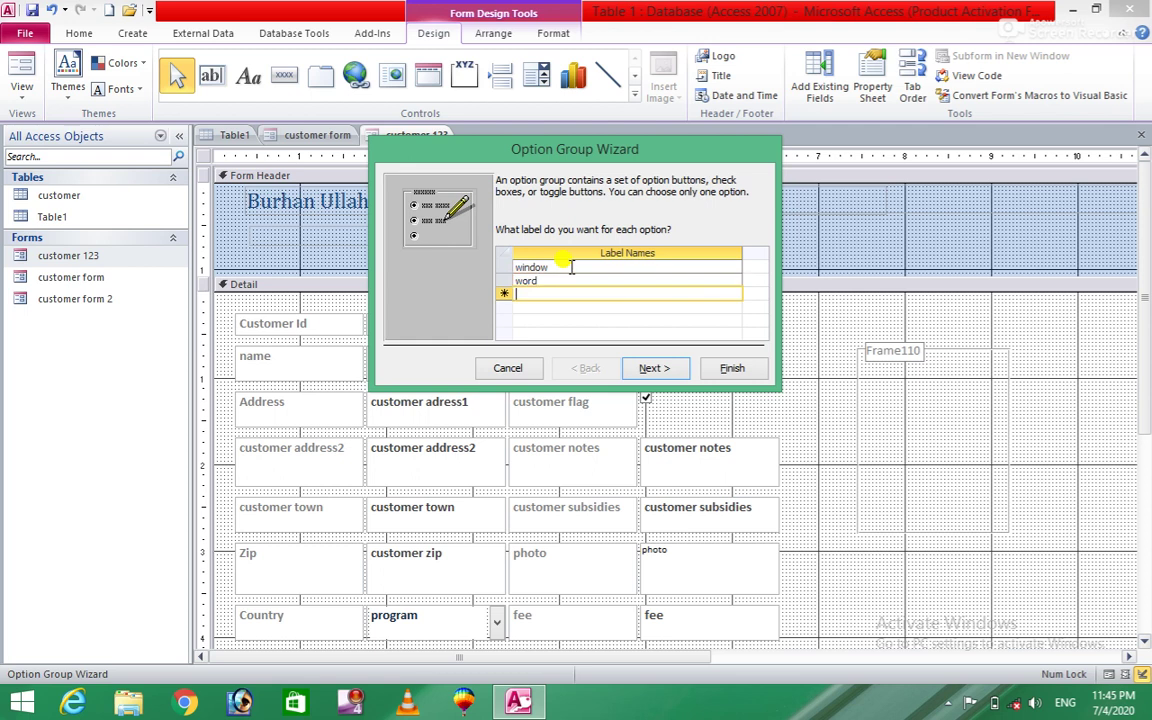
text(exce)
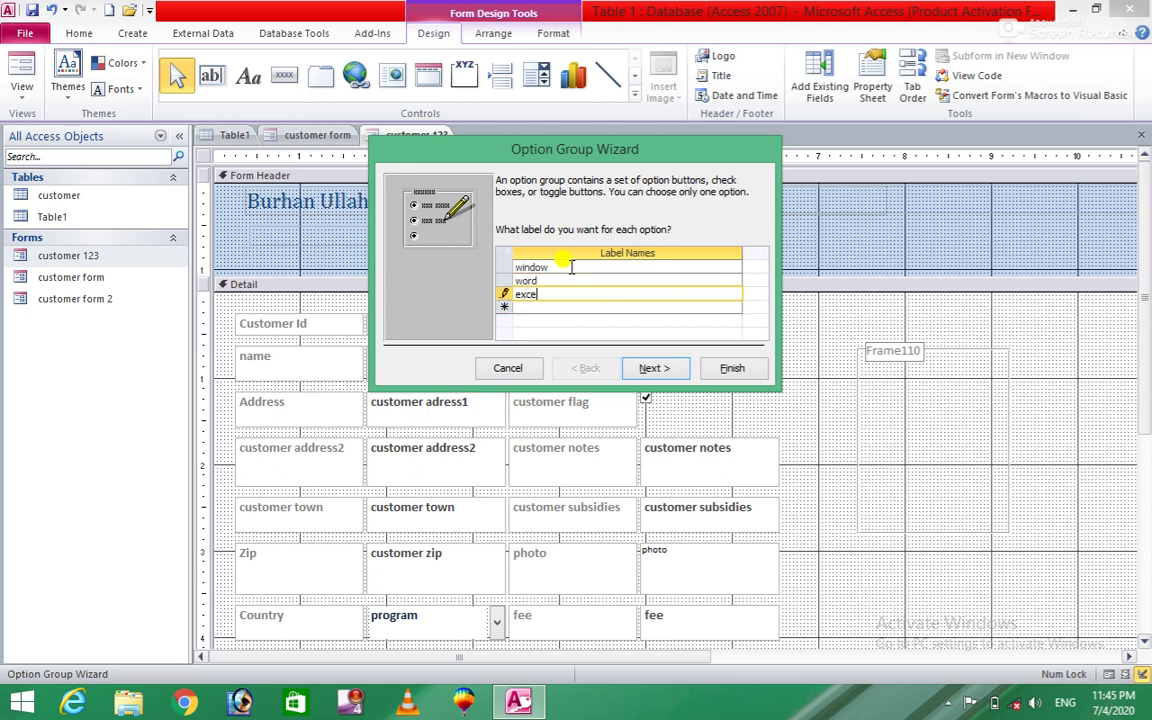
text(photoshop)
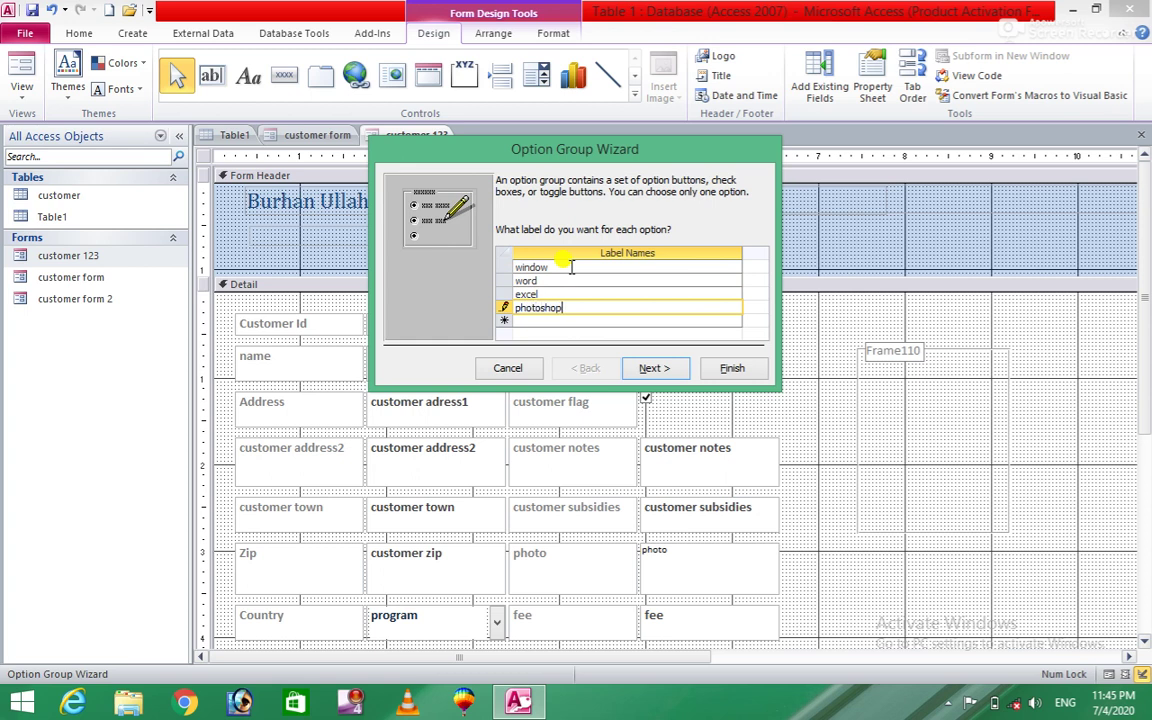
key(Return)
text(coreldraw)
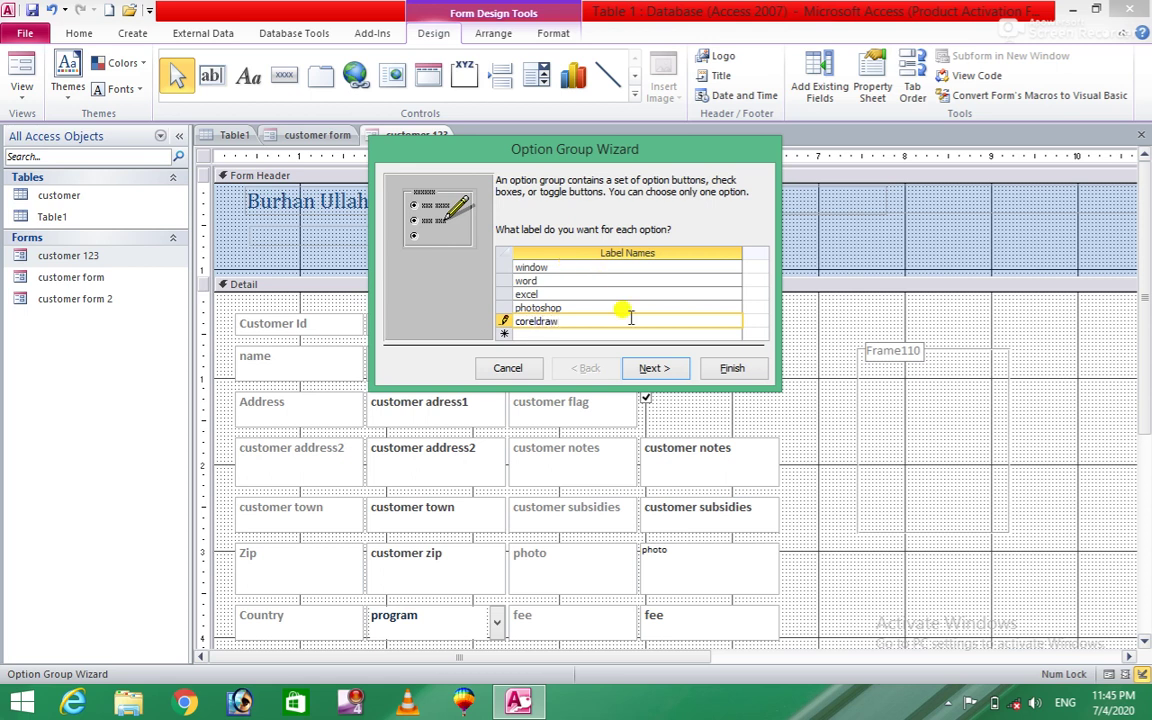
click(654, 366)
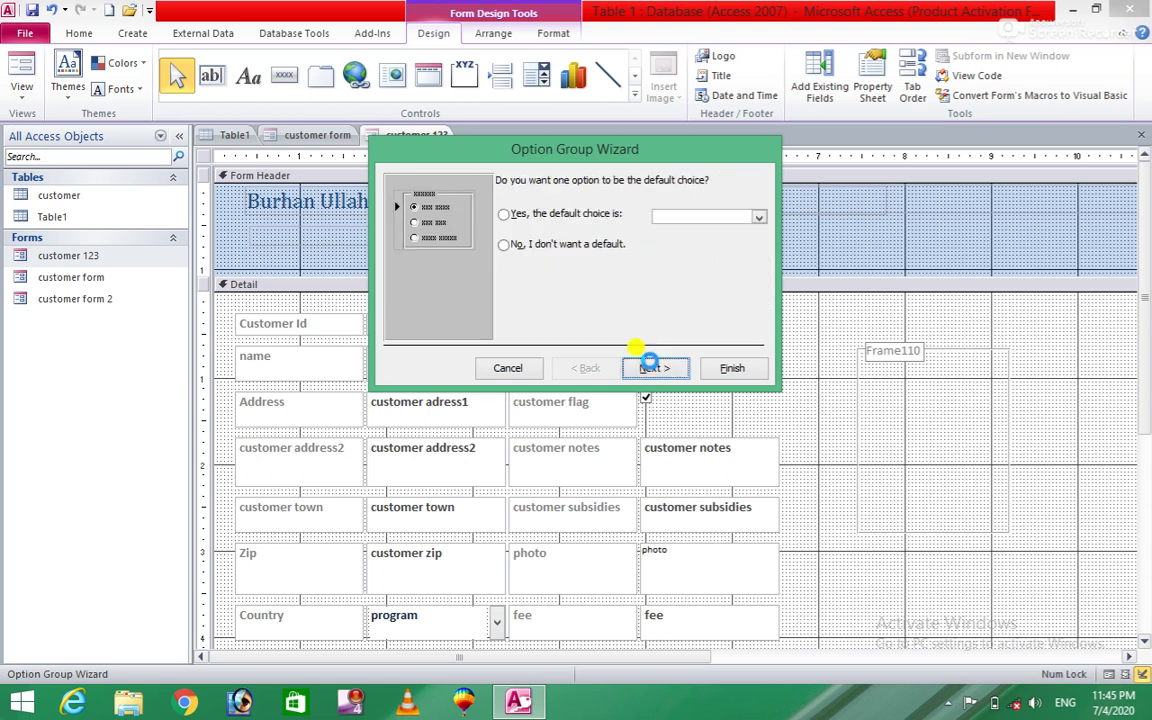
Choose to have no default option and accept the values 1 to 5 for the five options.
click(509, 250)
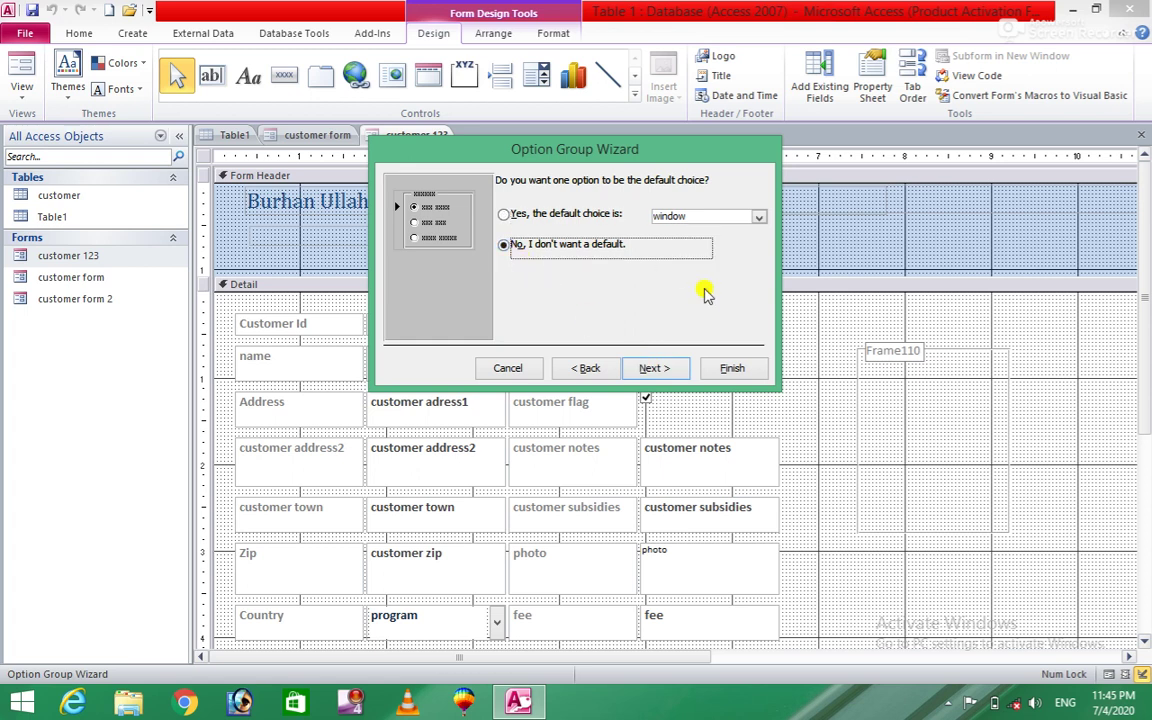
click(652, 368)
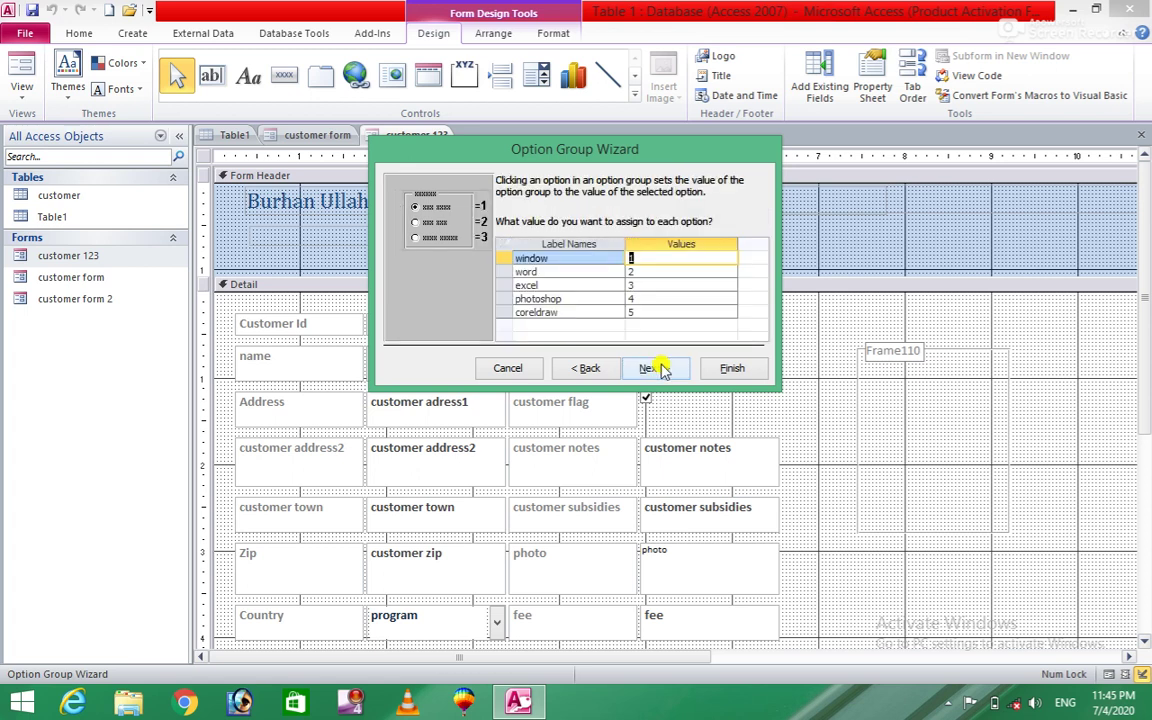
click(652, 368)
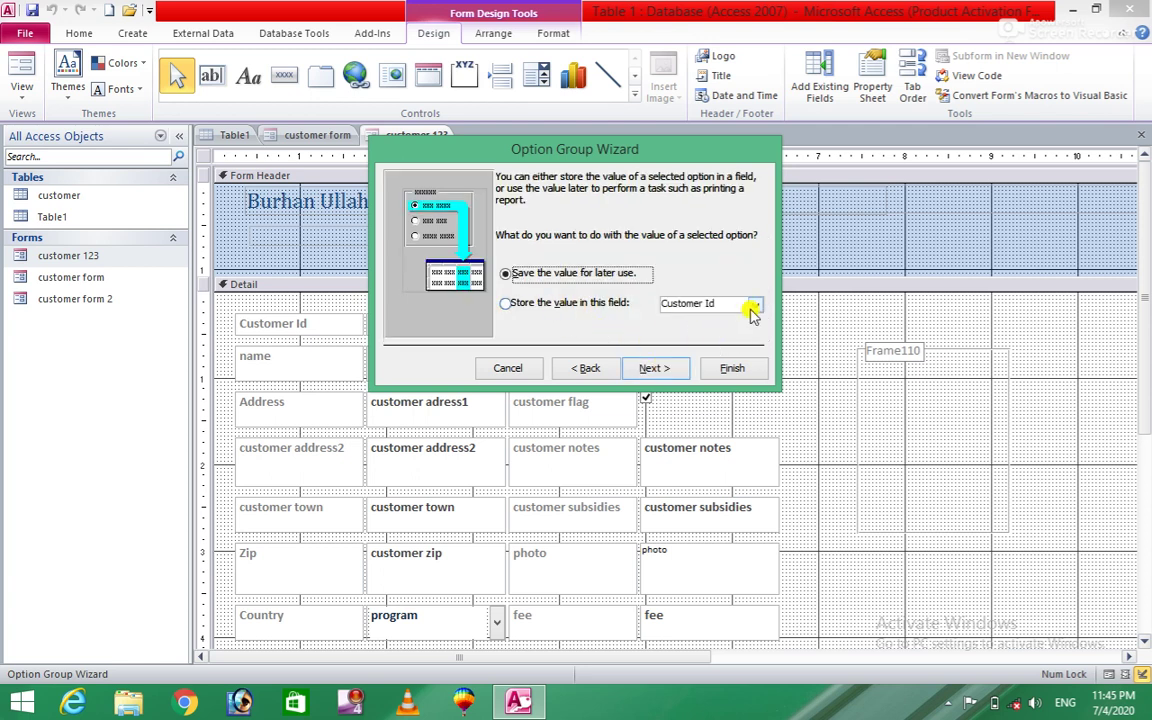
Set the option group to store the selected option's value in the program field.
click(507, 303)
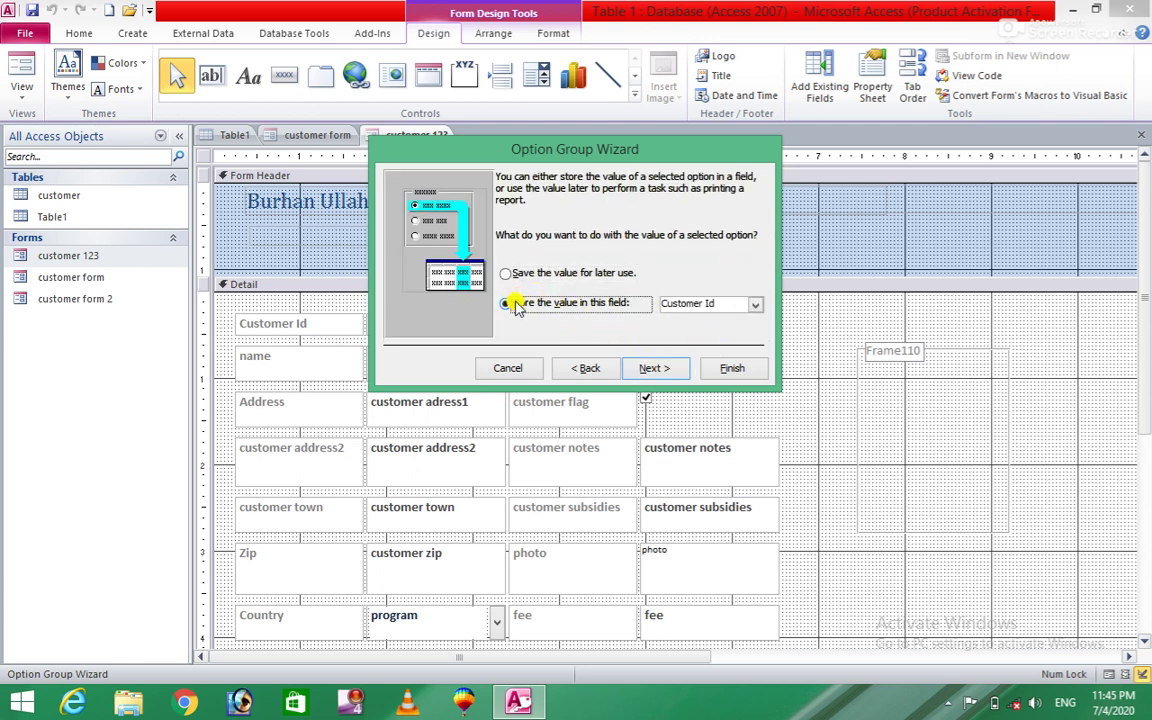
click(757, 305)
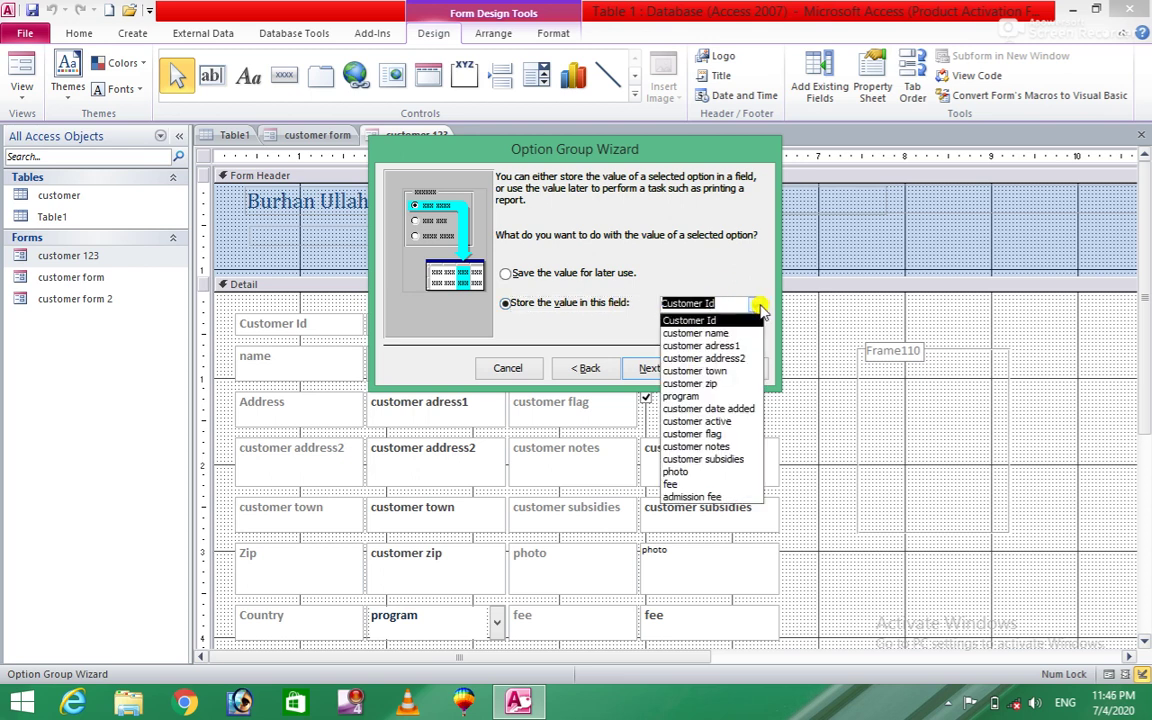
click(688, 396)
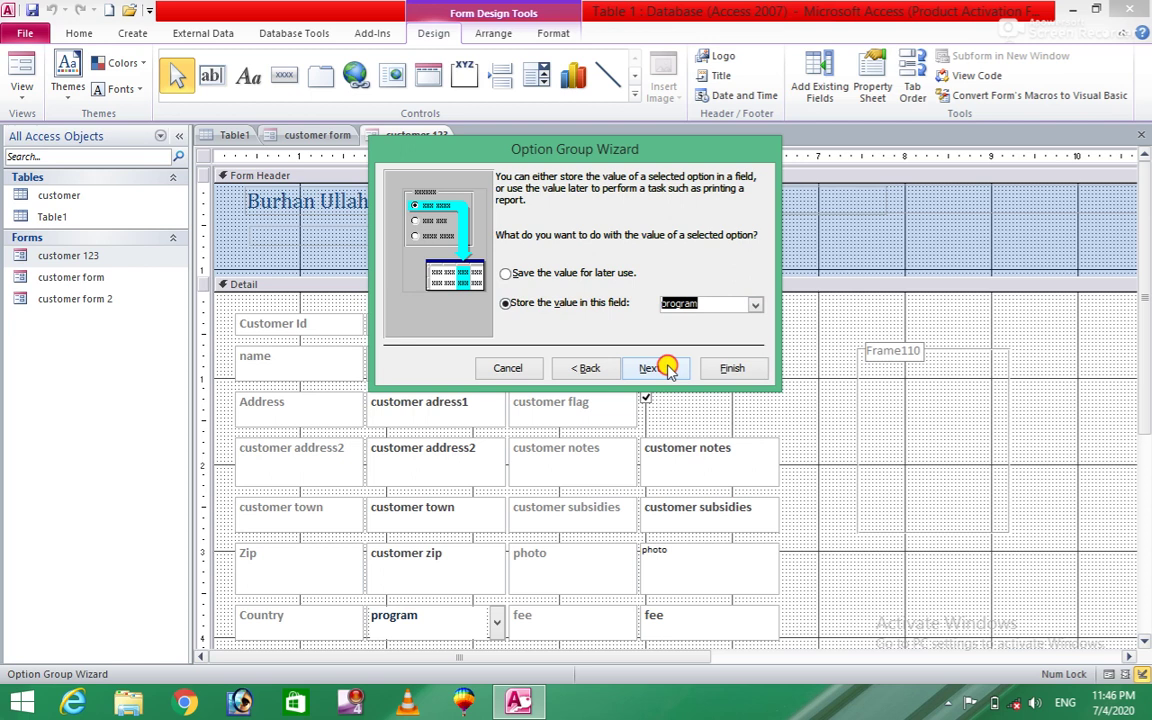
click(651, 368)
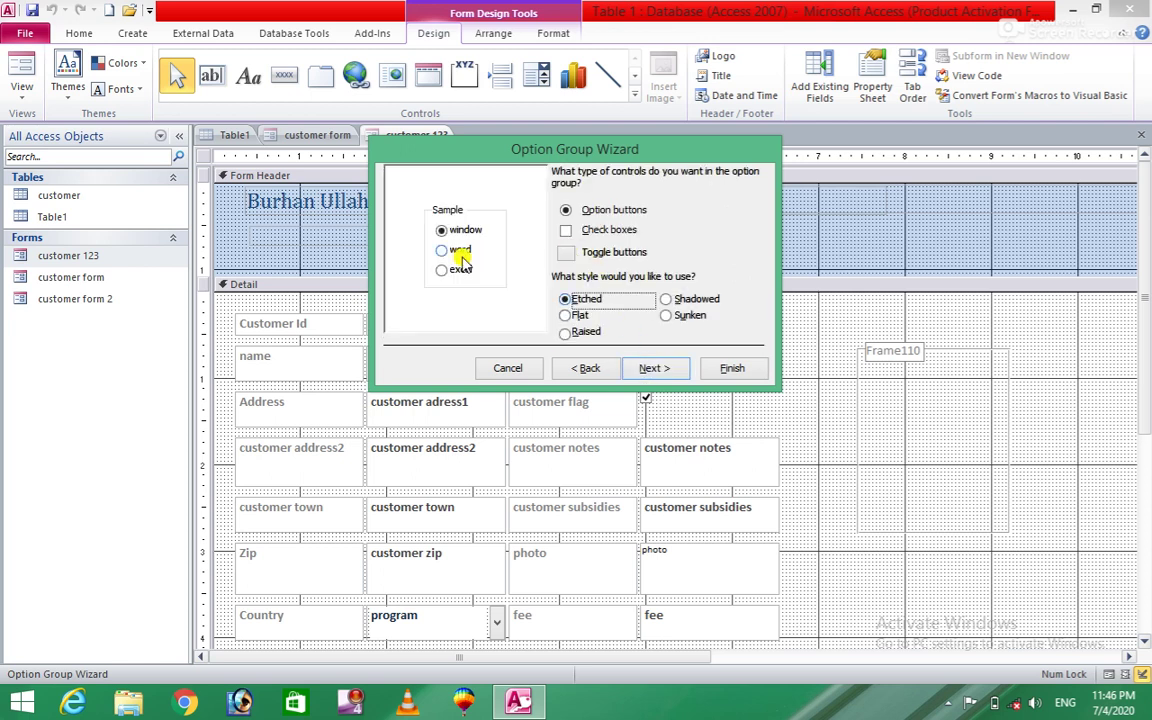
Use toggle buttons in the Etched style, caption the option group "program" and finish the wizard.
click(567, 231)
click(568, 251)
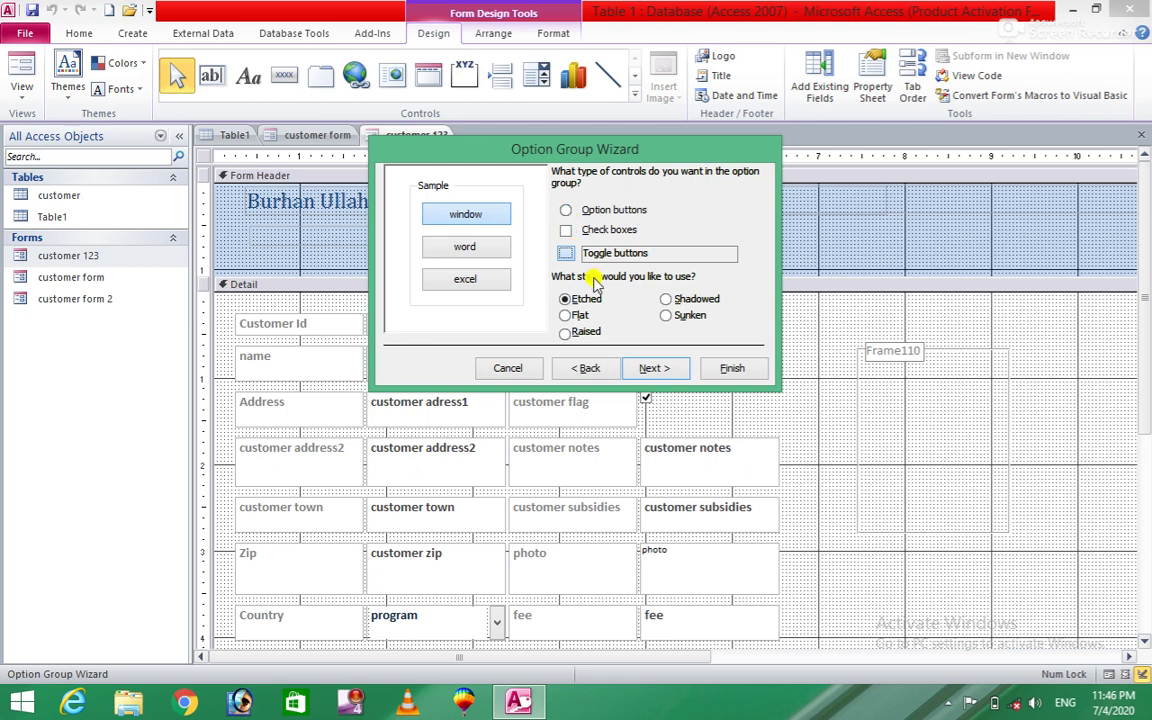
click(650, 368)
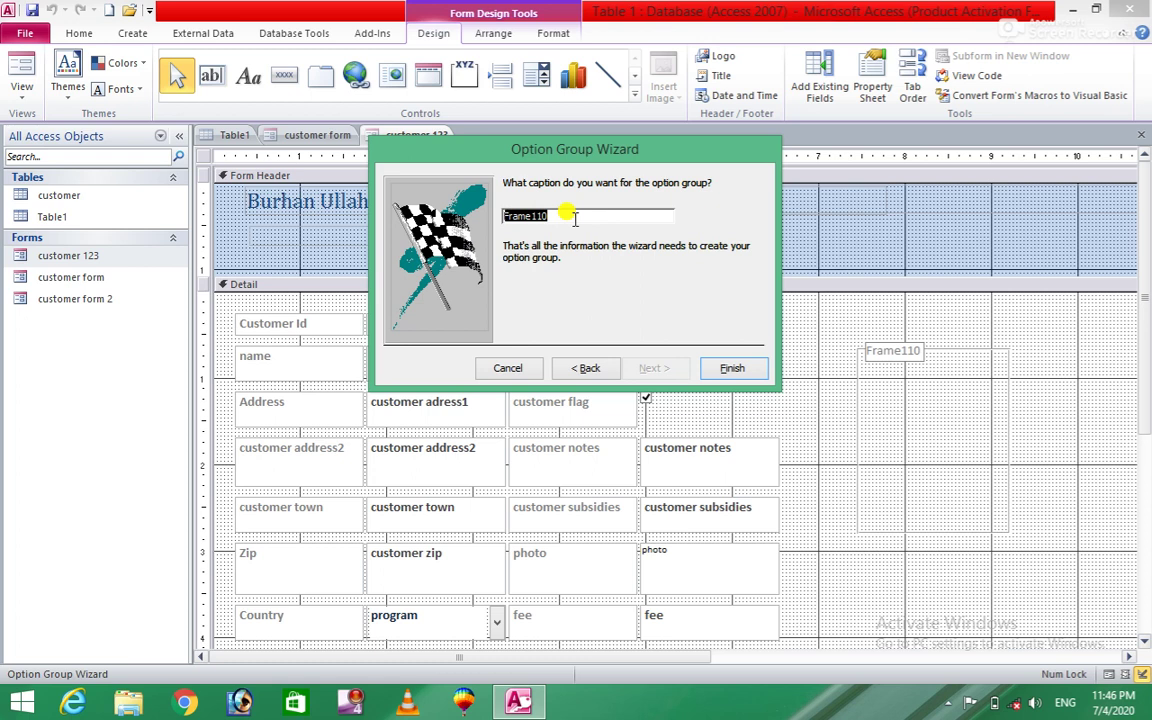
text(program)
click(732, 368)
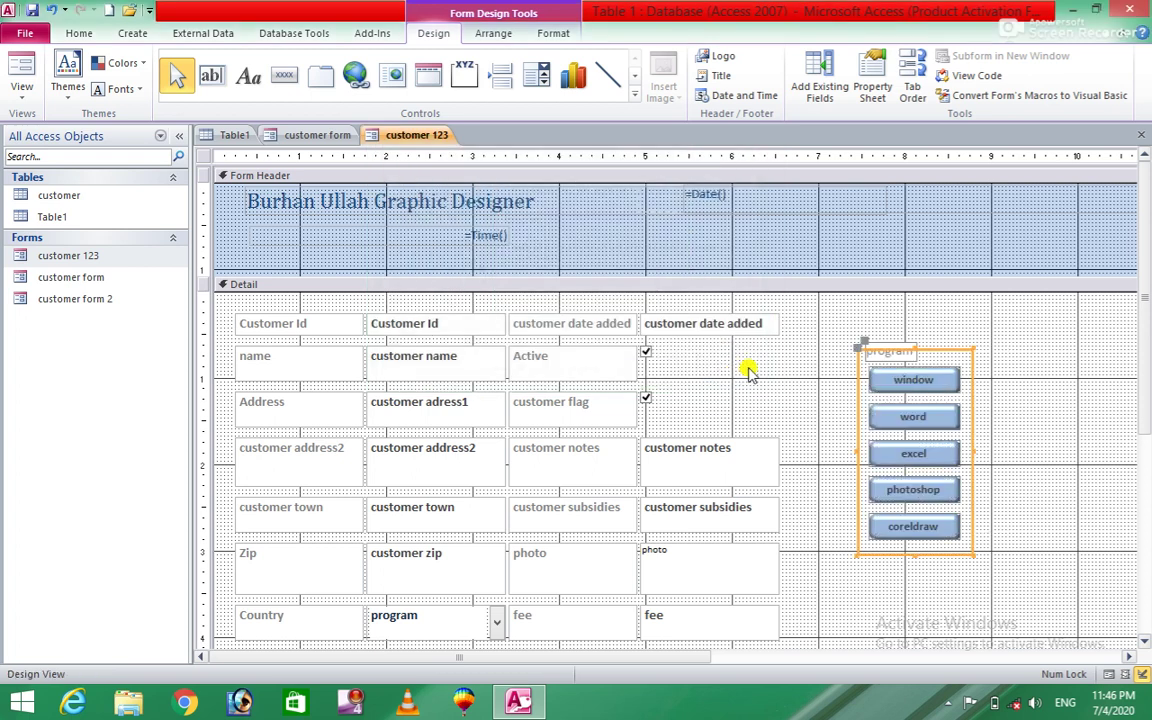
Switch the customer 123 form to Form View and choose the window option in the program group.
click(22, 68)
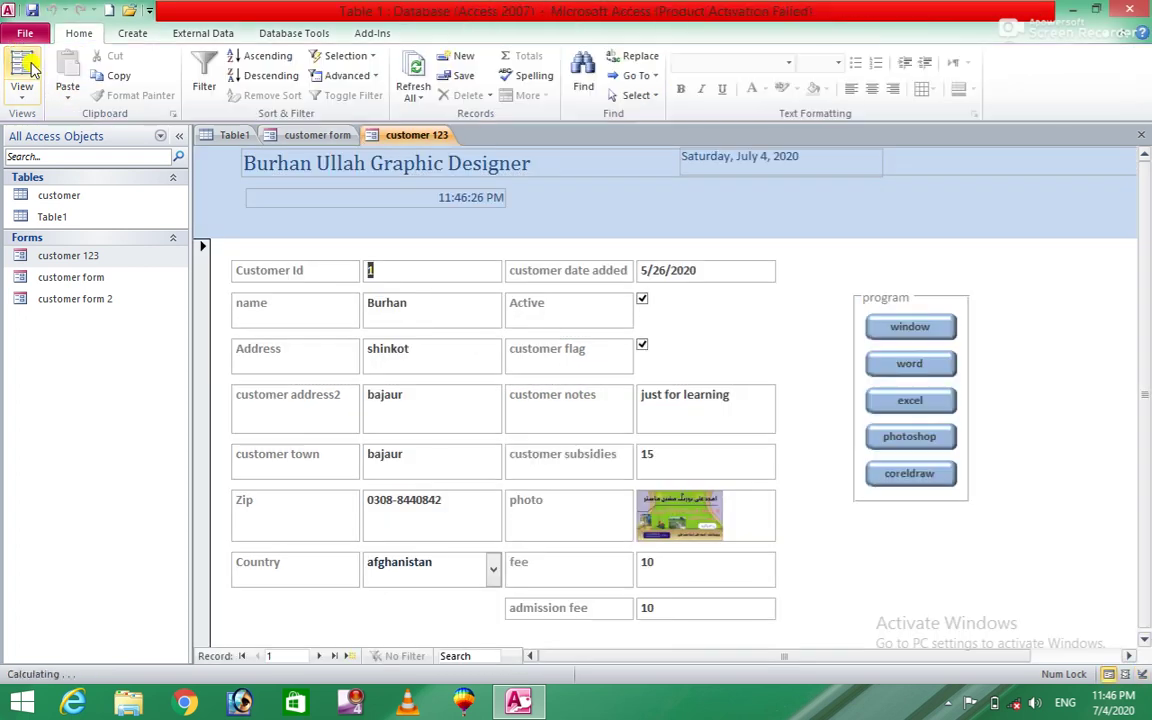
click(912, 330)
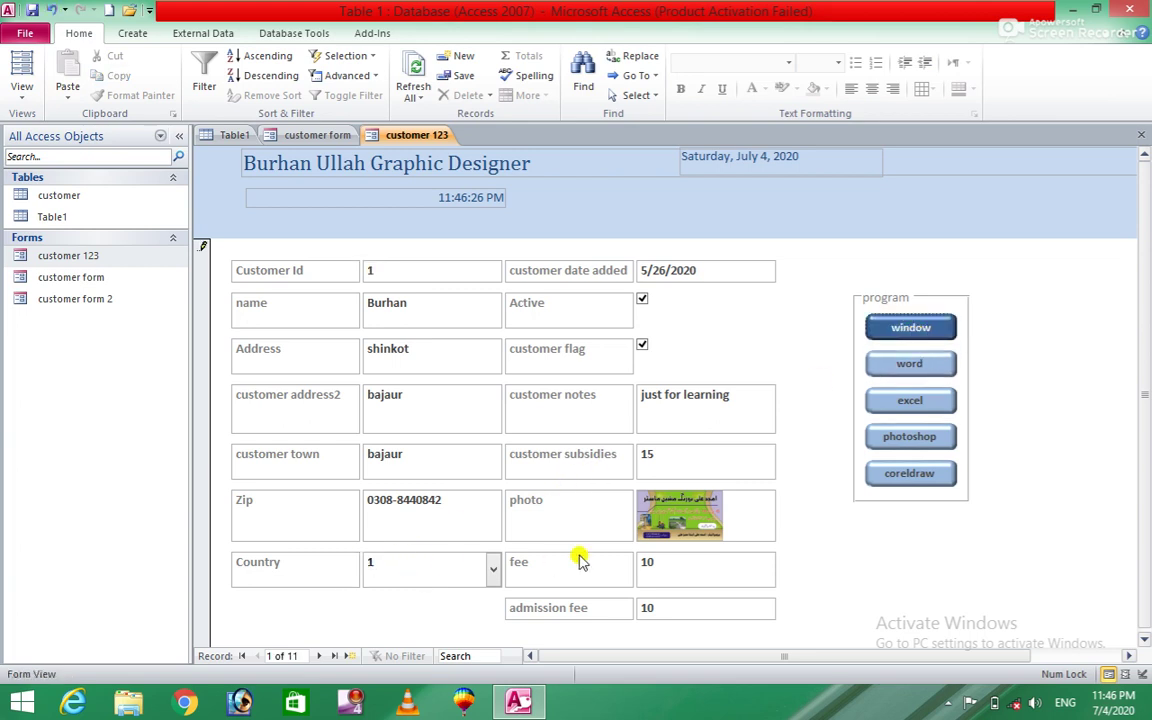
Test the program option group by choosing word, excel, photoshop and finally coreldraw for the first customer.
click(902, 360)
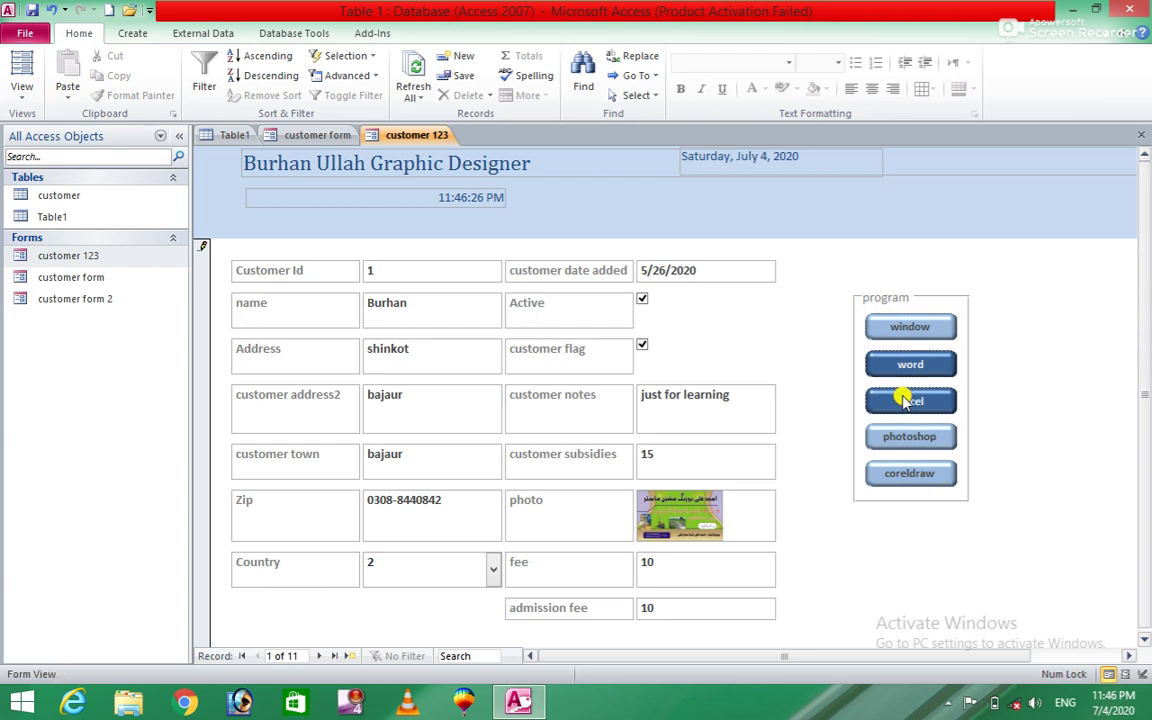
click(907, 400)
click(897, 443)
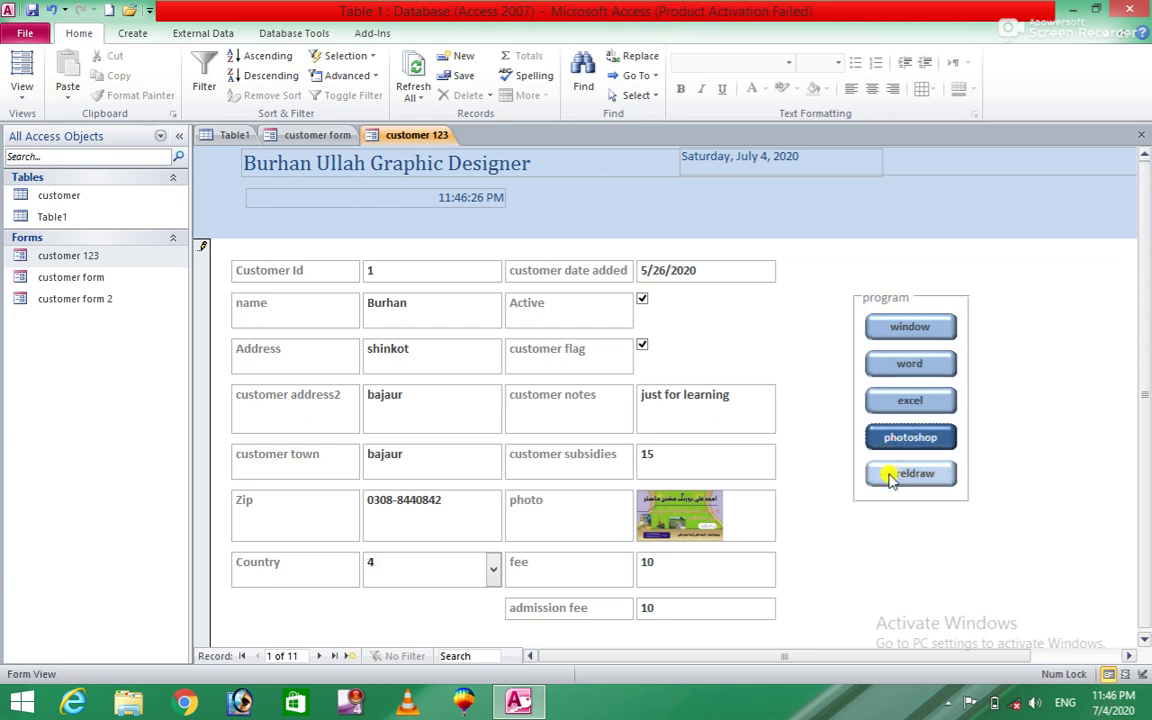
click(890, 478)
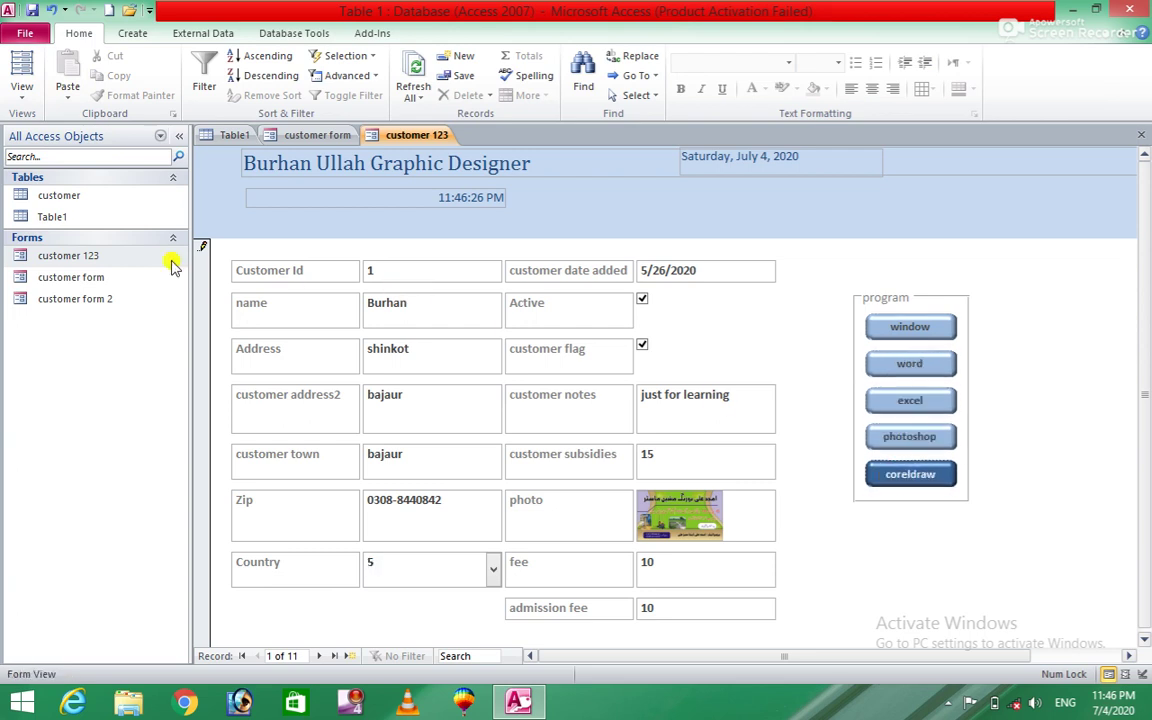
Select Table1 in the object list and create a new empty form in Design View.
click(42, 218)
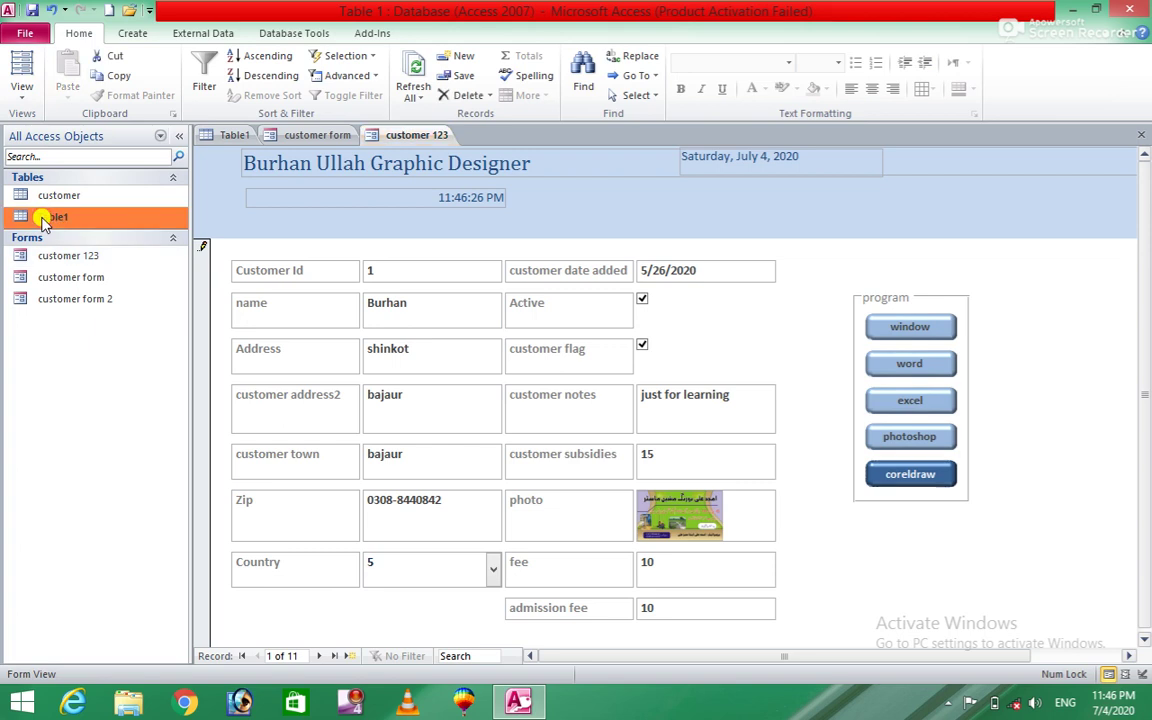
click(132, 34)
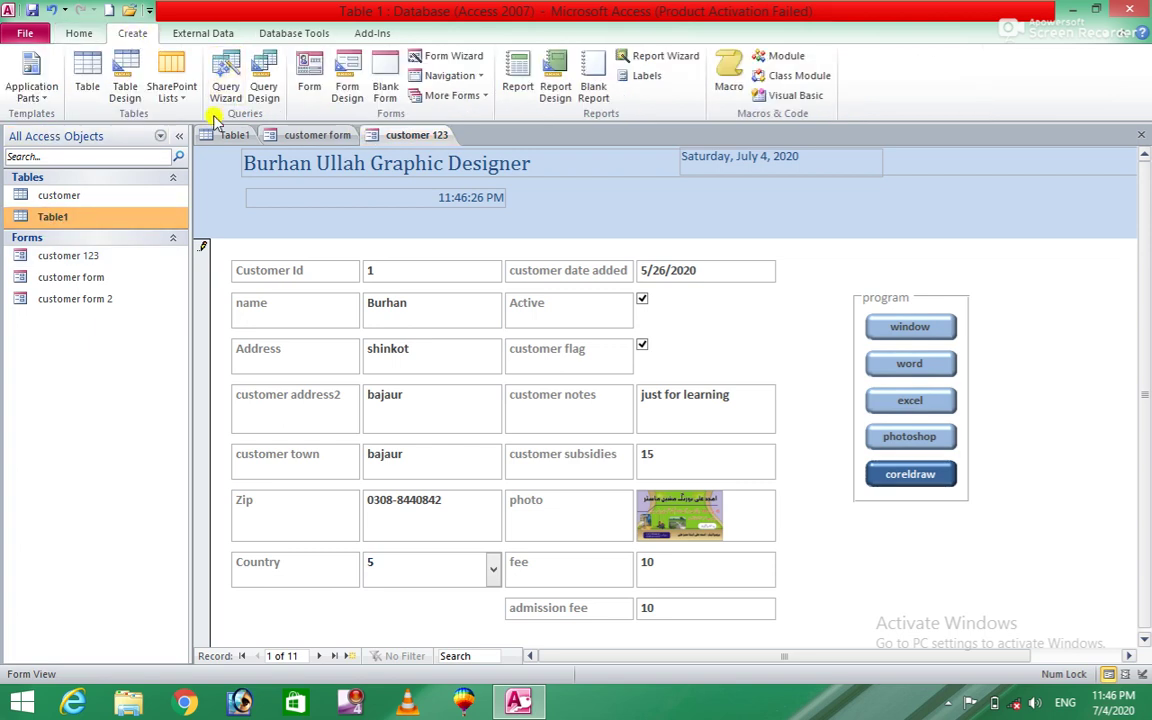
click(345, 92)
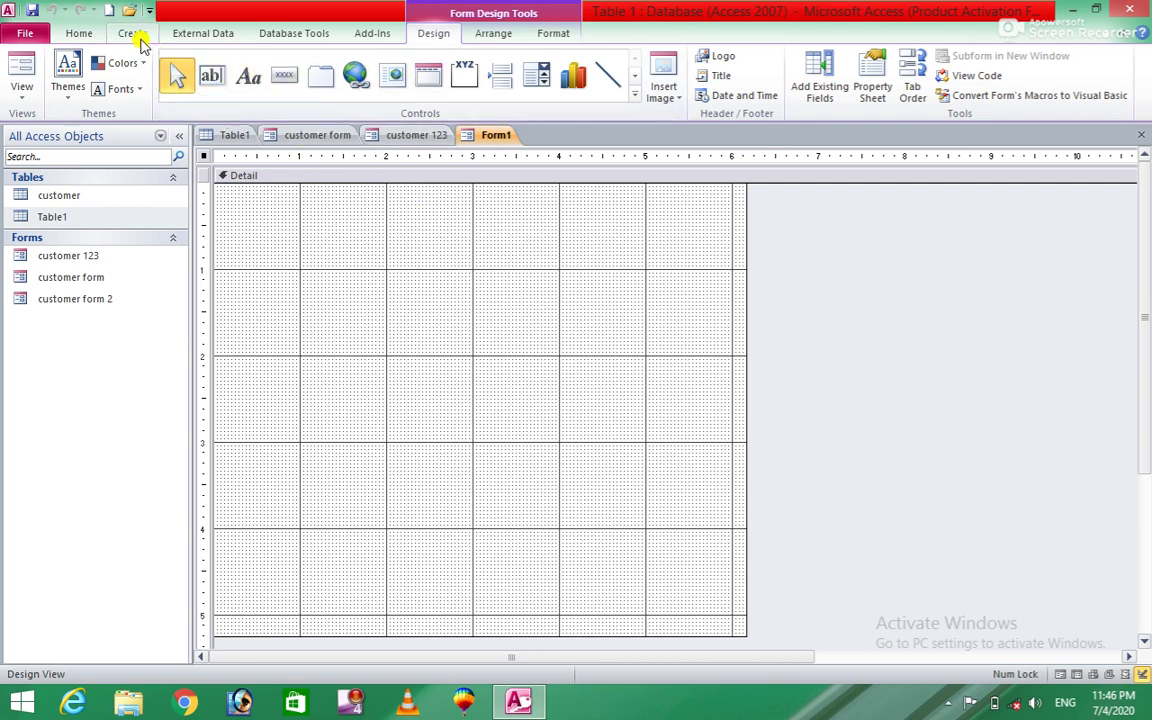
Create a blank form, show the fields of all tables and expand Table1's field list.
click(133, 36)
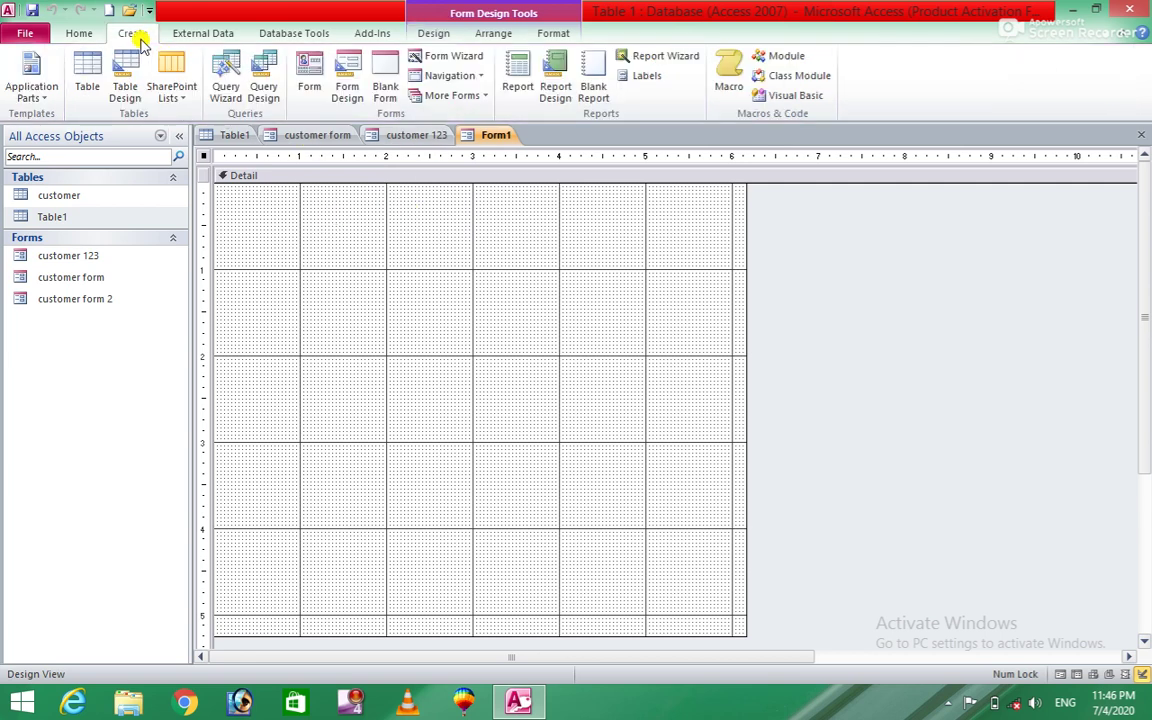
click(390, 80)
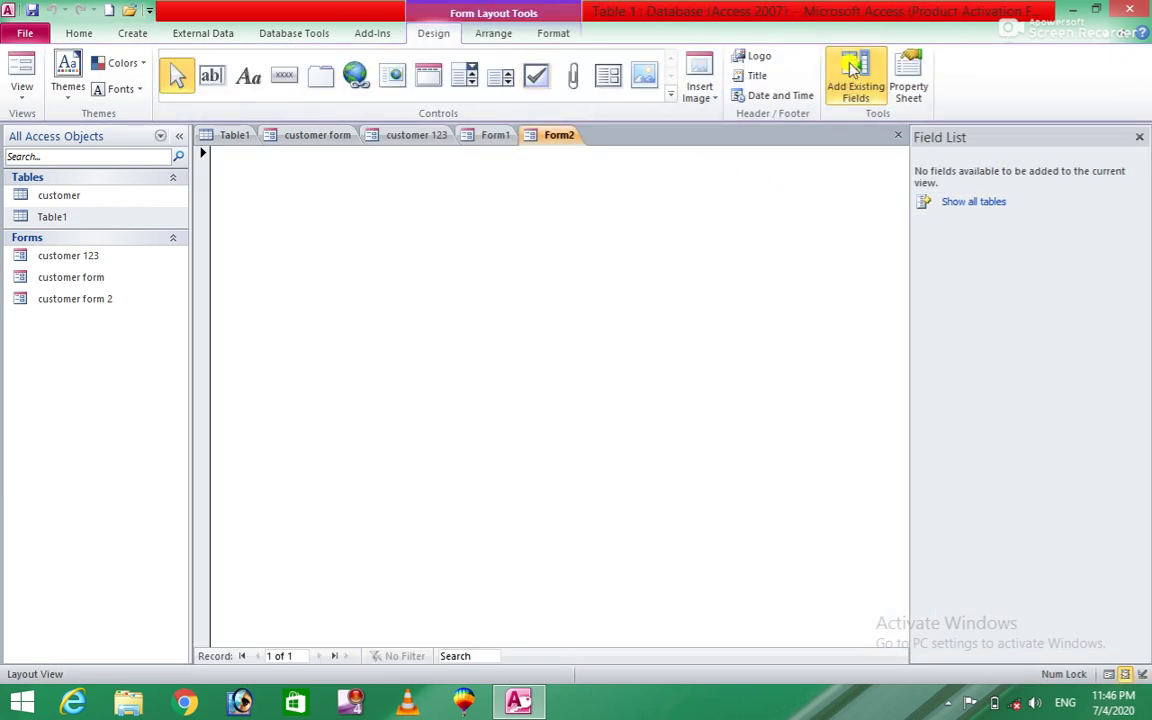
click(976, 203)
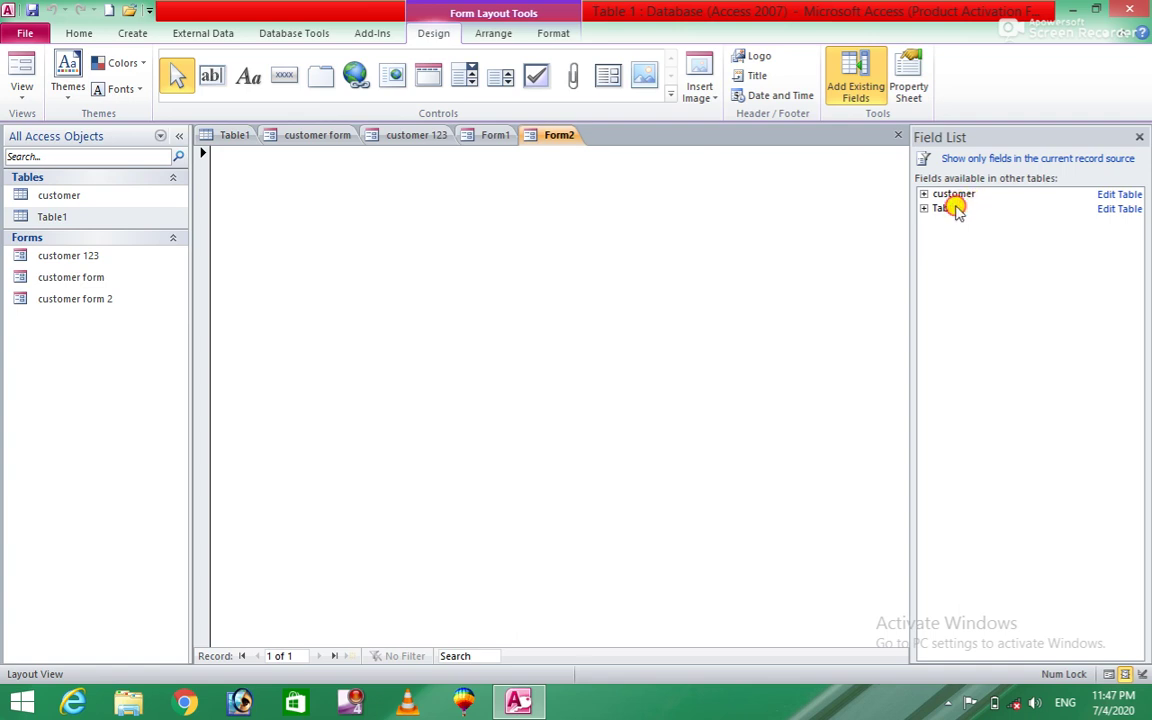
click(957, 208)
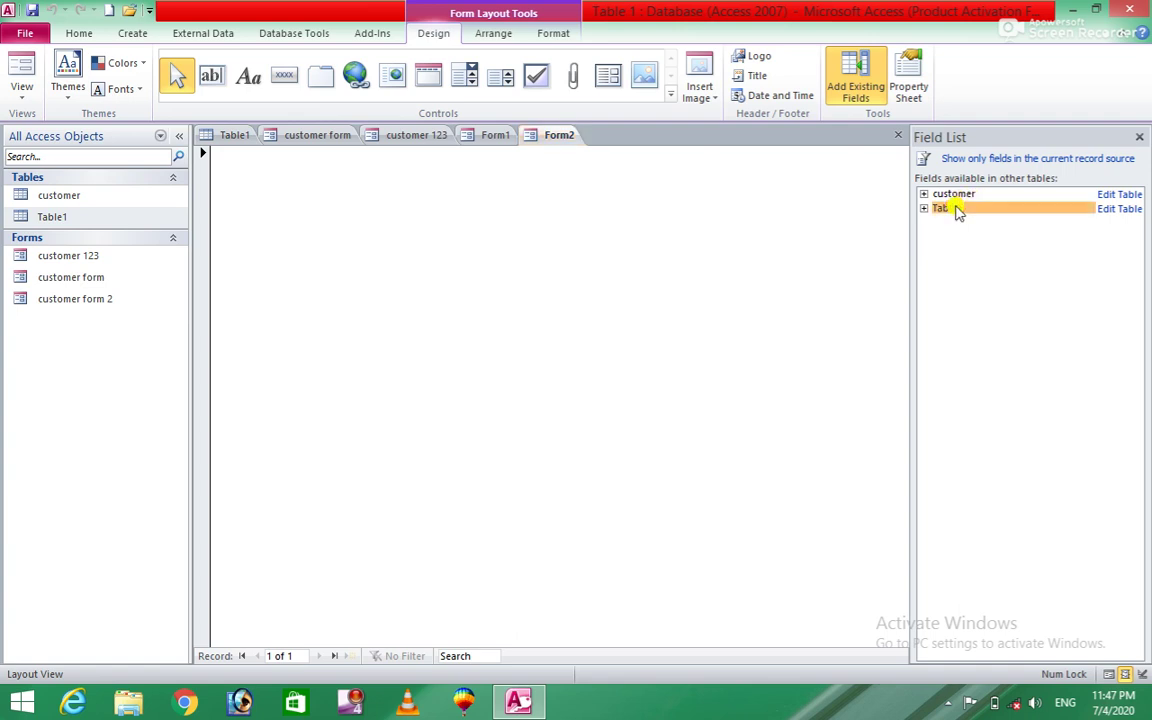
click(1048, 208)
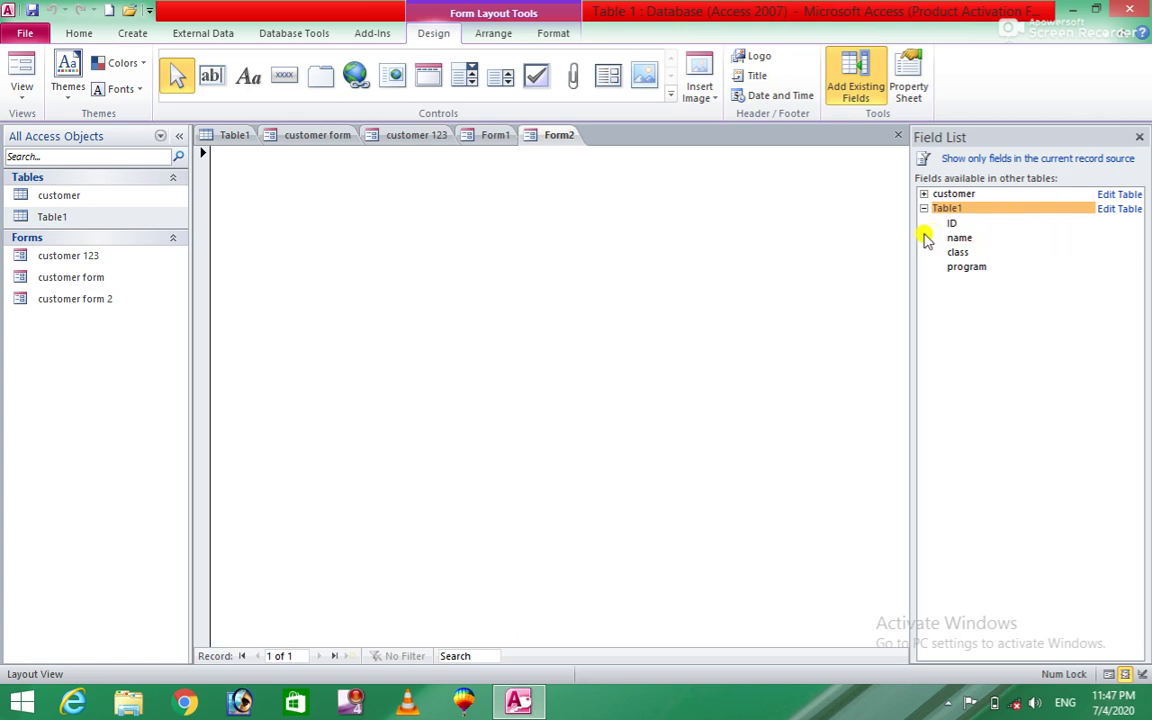
Add the ID, name, class and program fields of Table1 to the blank form and show it in Form View.
double_click(954, 224)
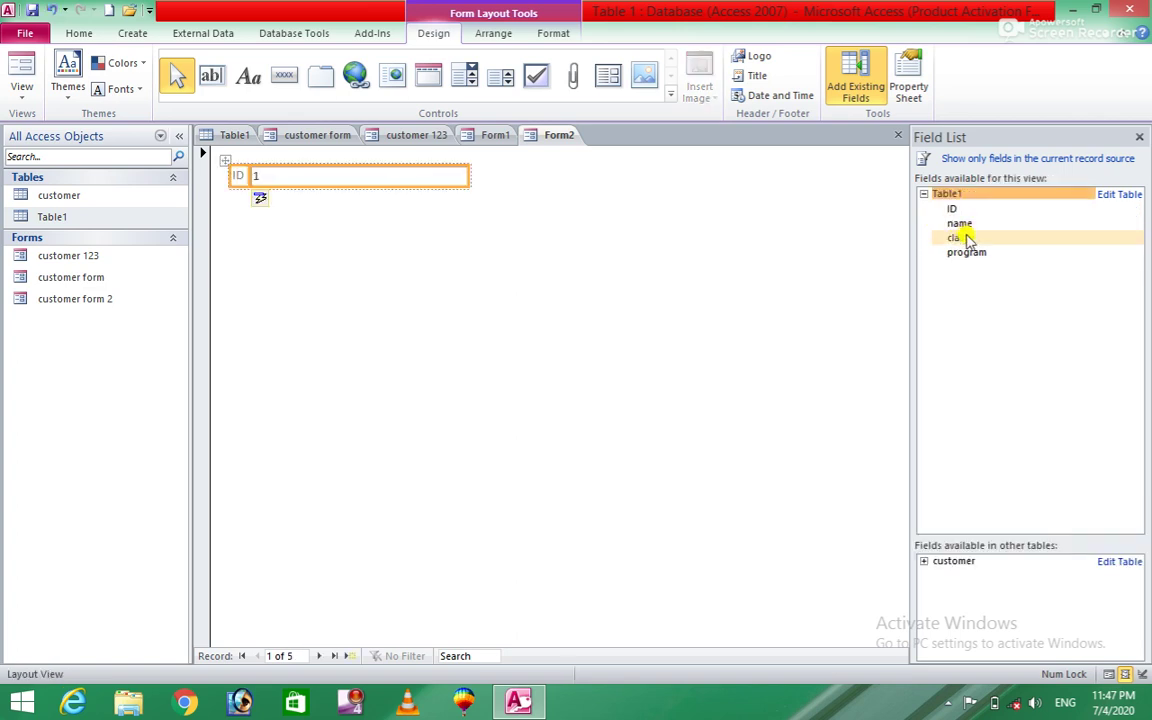
double_click(966, 225)
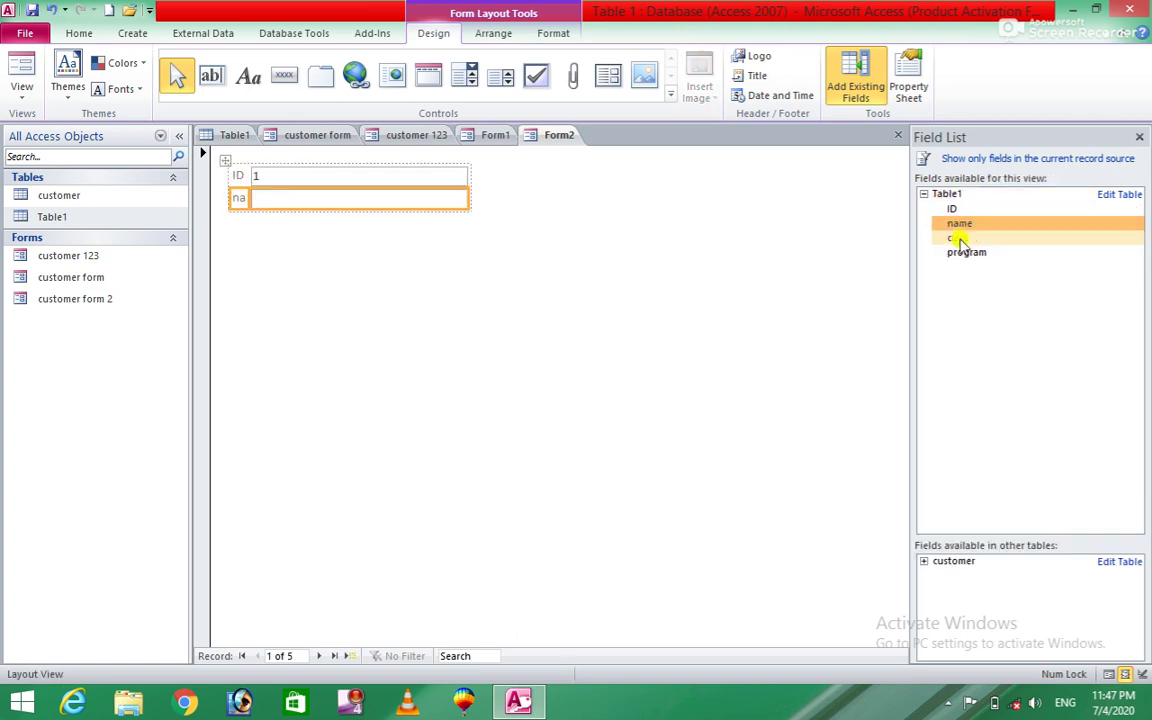
double_click(958, 240)
double_click(961, 254)
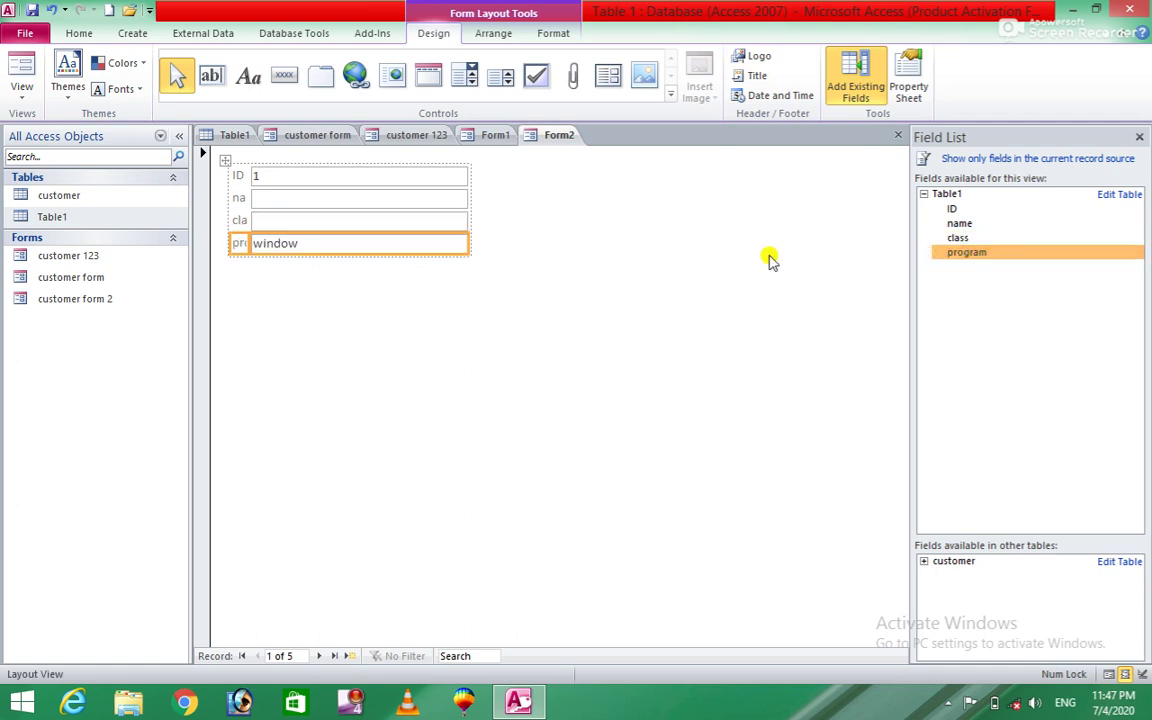
click(22, 63)
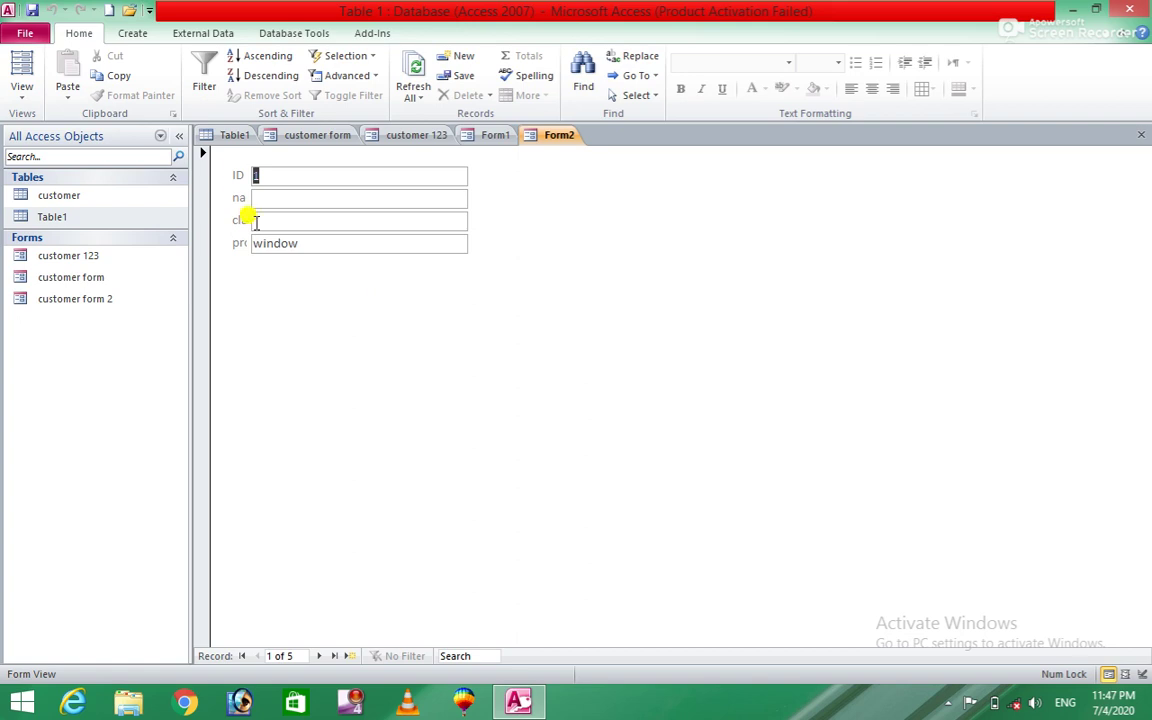
Start the Form Wizard and include all fields of the customer table.
click(138, 34)
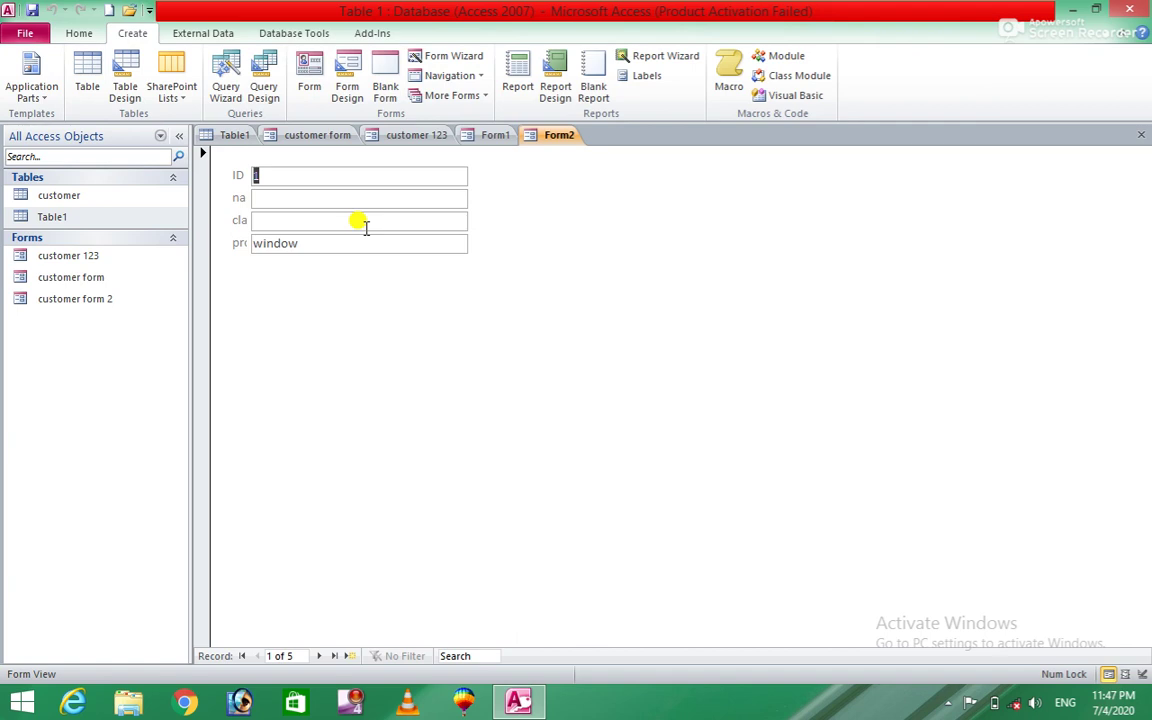
click(468, 58)
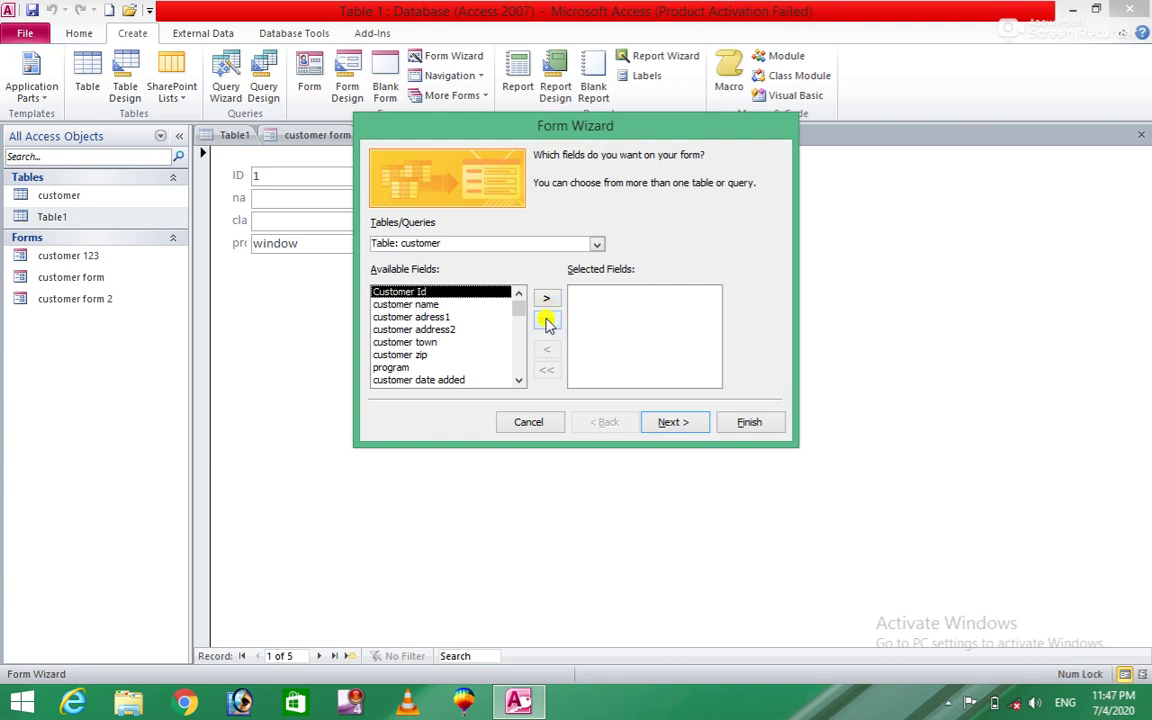
click(546, 322)
click(673, 426)
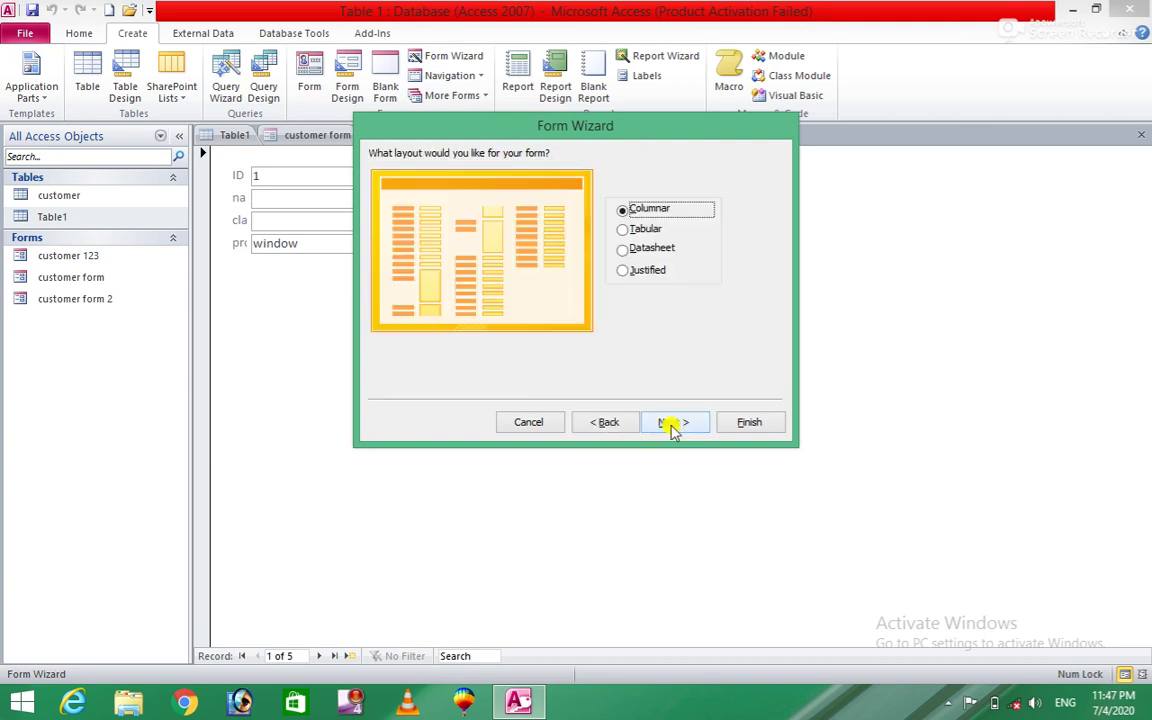
Try the Tabular, Datasheet and Justified layouts for the customer table's form.
click(623, 232)
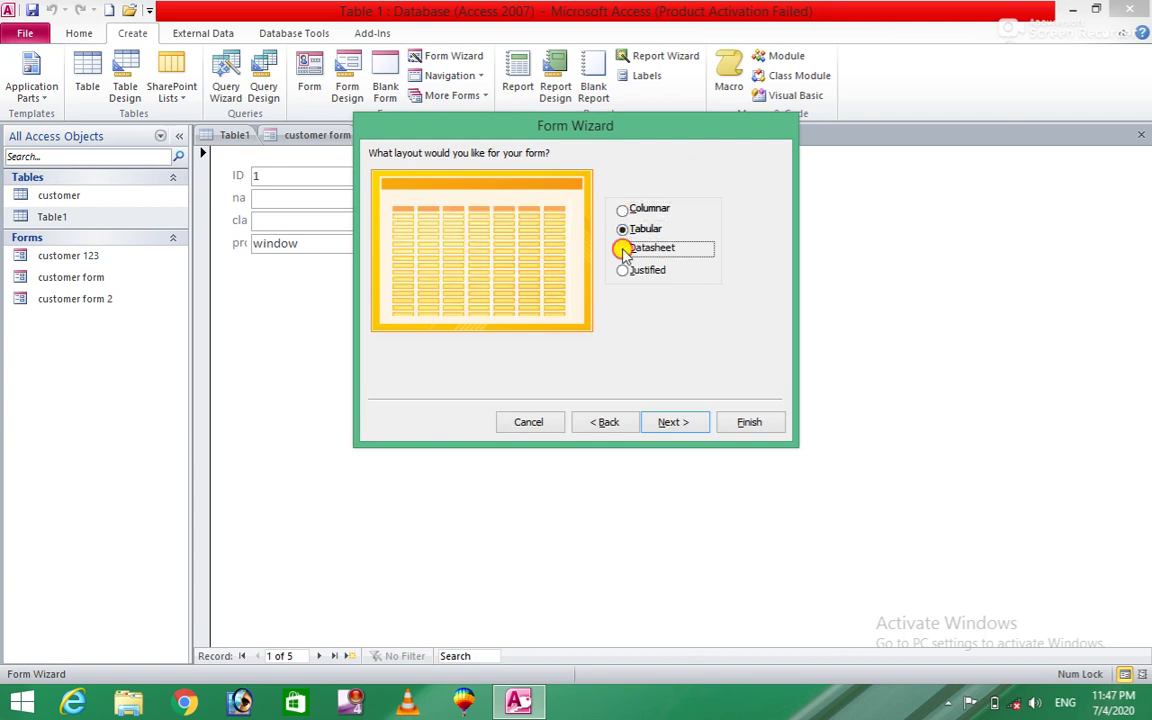
click(623, 250)
click(623, 272)
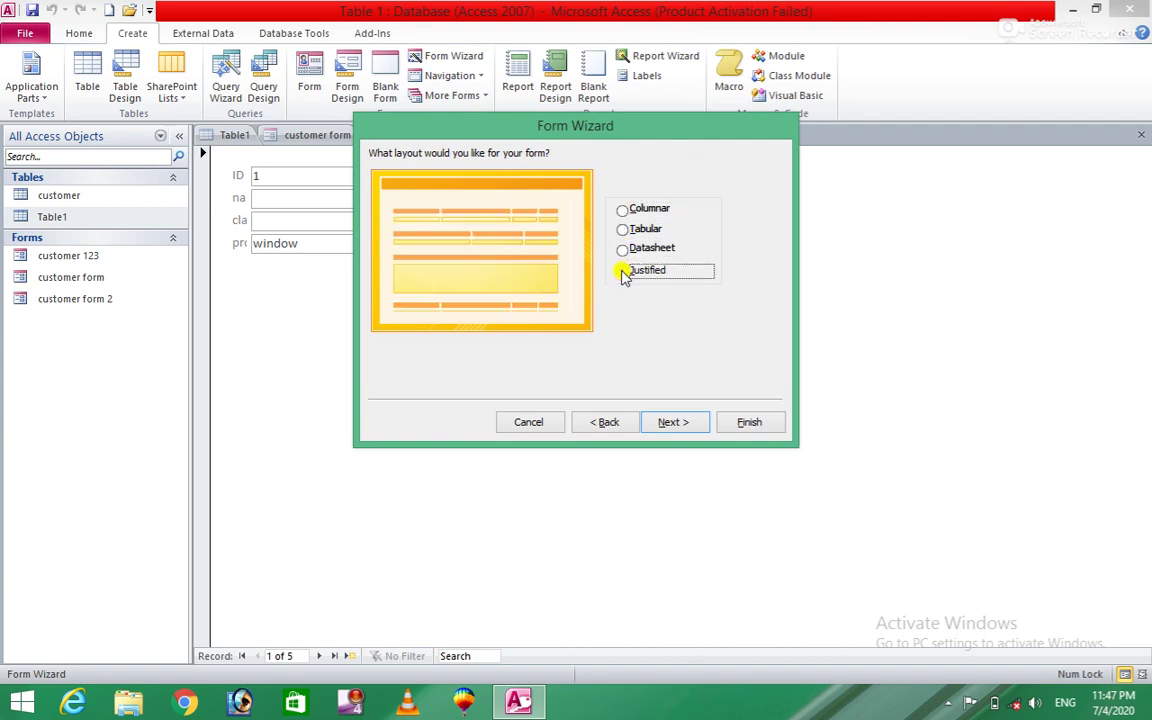
click(622, 231)
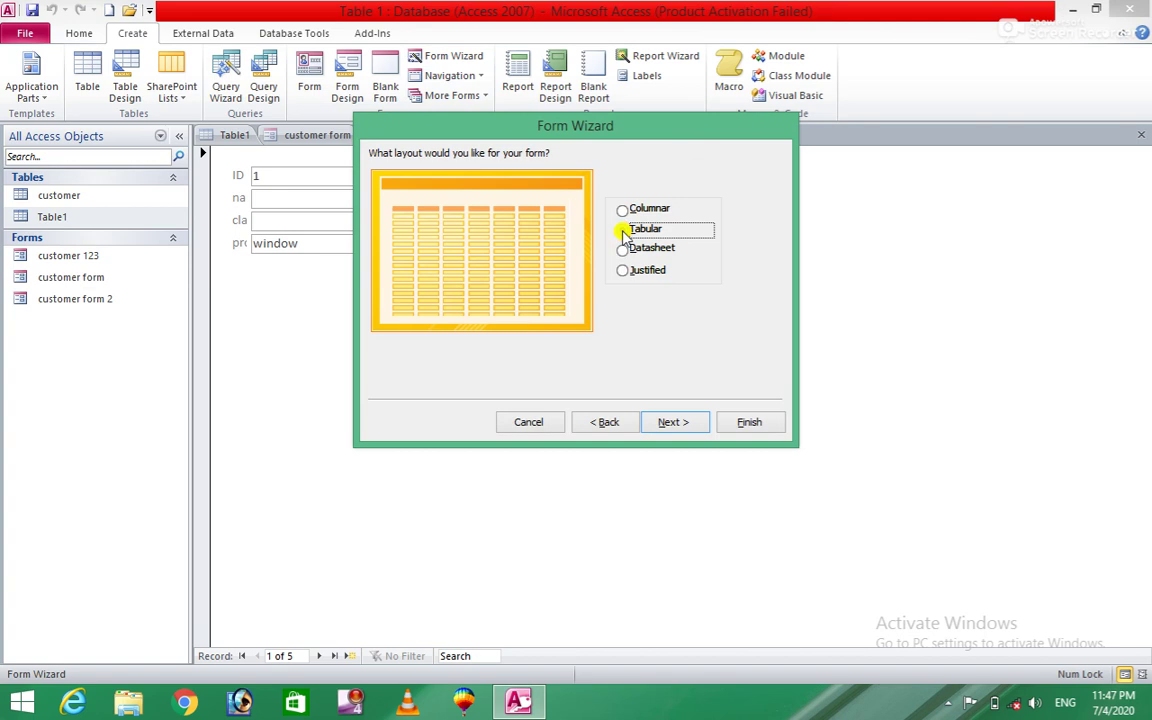
Use the Columnar layout, keep the title "customer" and finish the wizard, opening the form to view information.
click(624, 211)
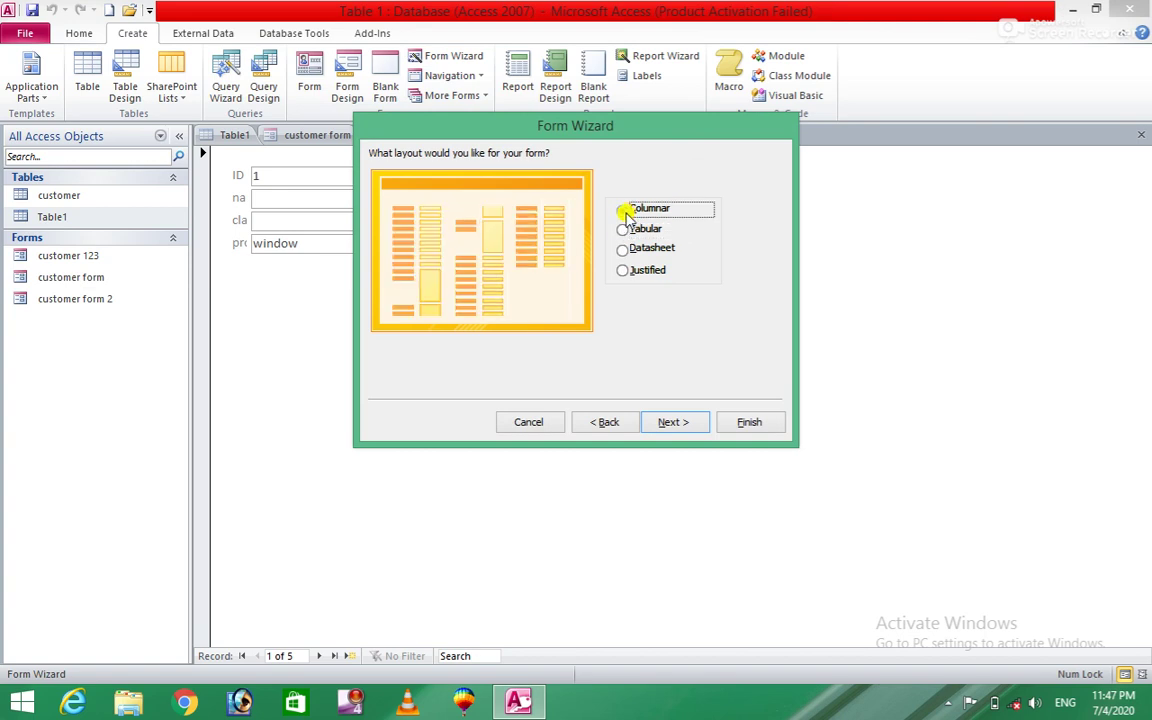
click(675, 424)
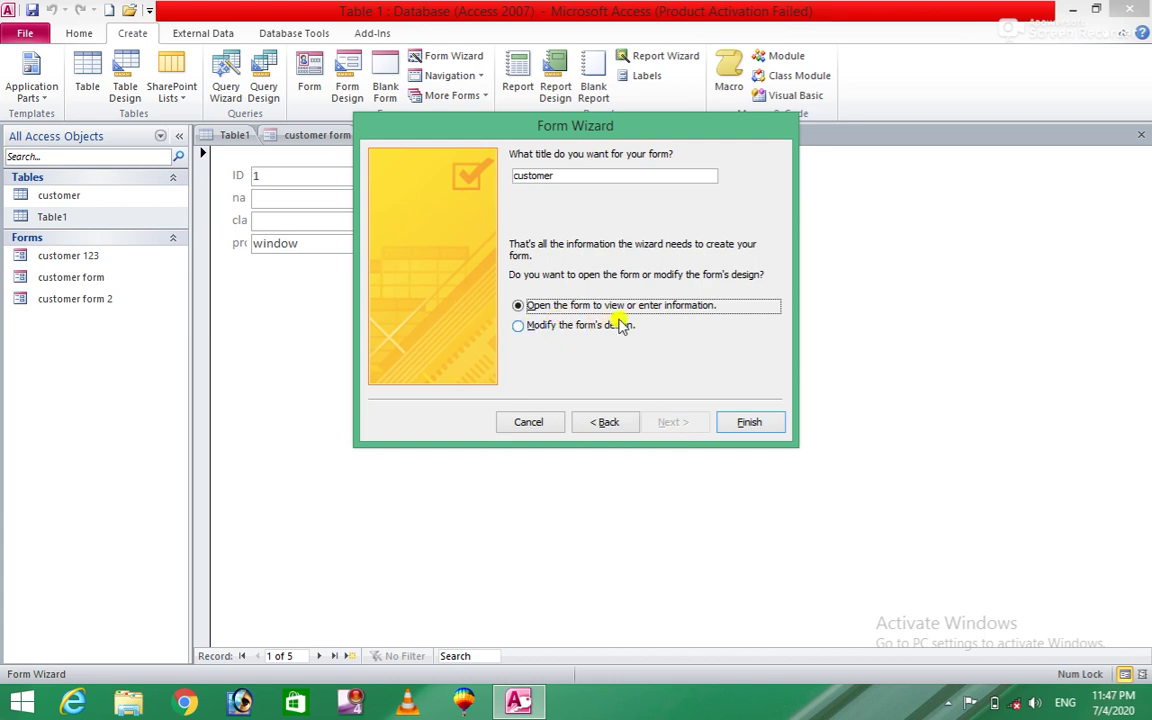
click(749, 421)
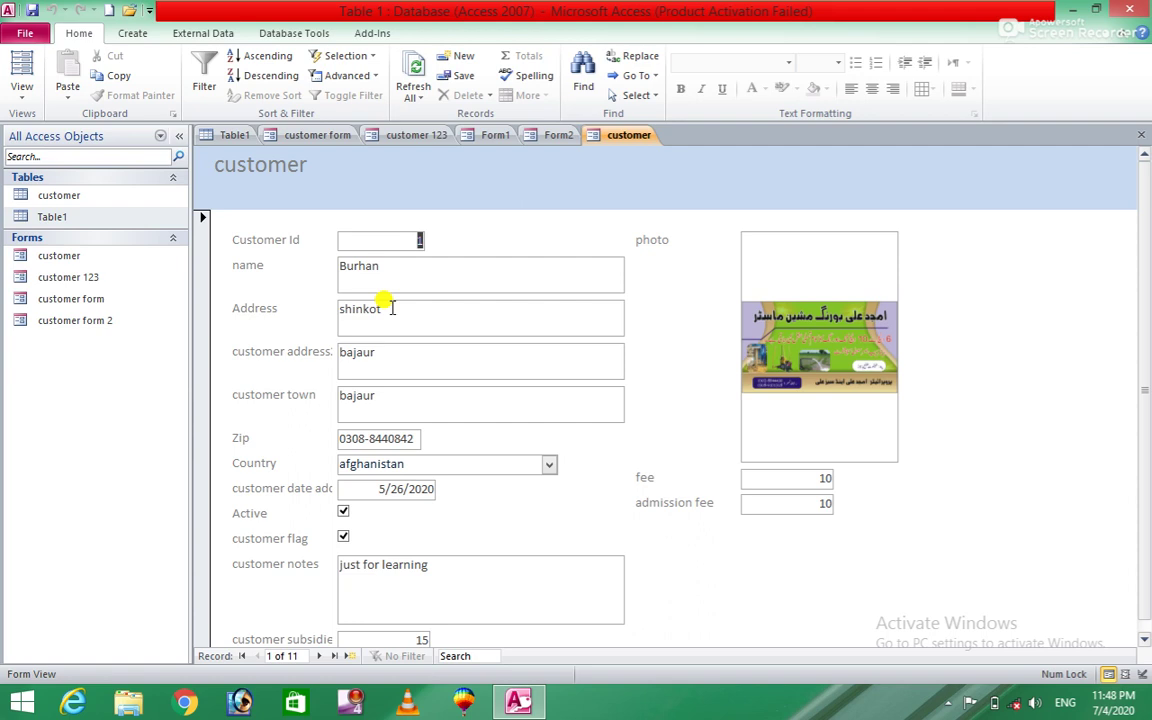
Start the Form Wizard again and include all fields of Table1.
click(132, 32)
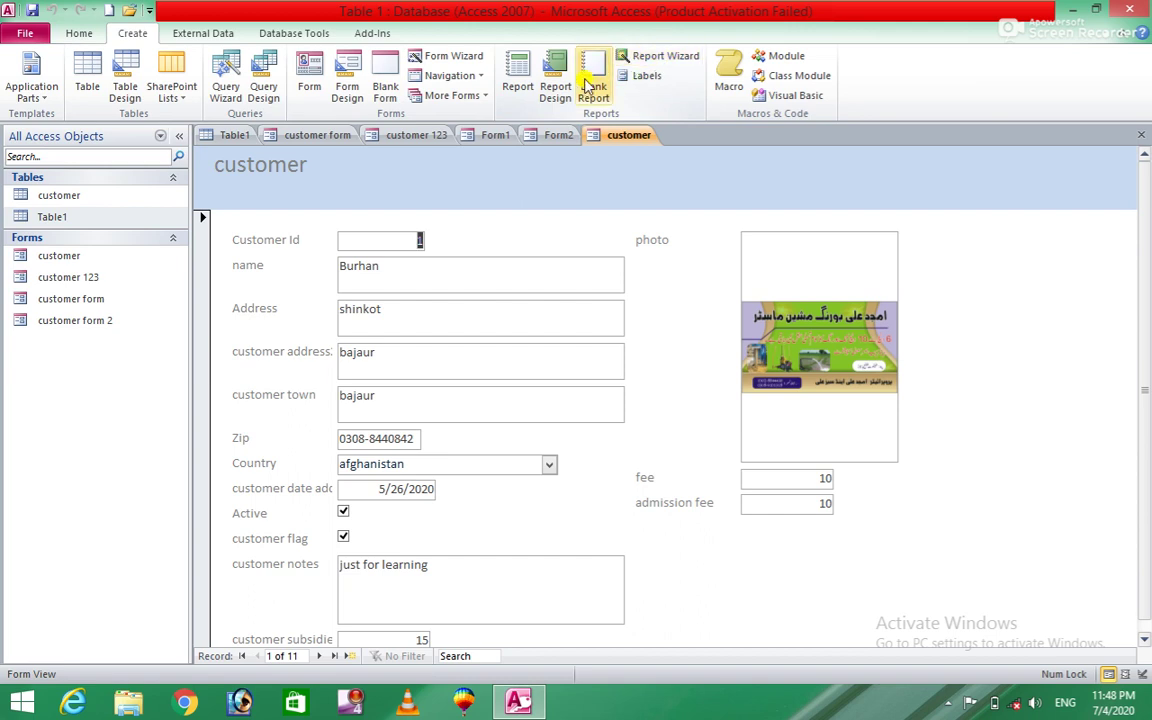
click(472, 57)
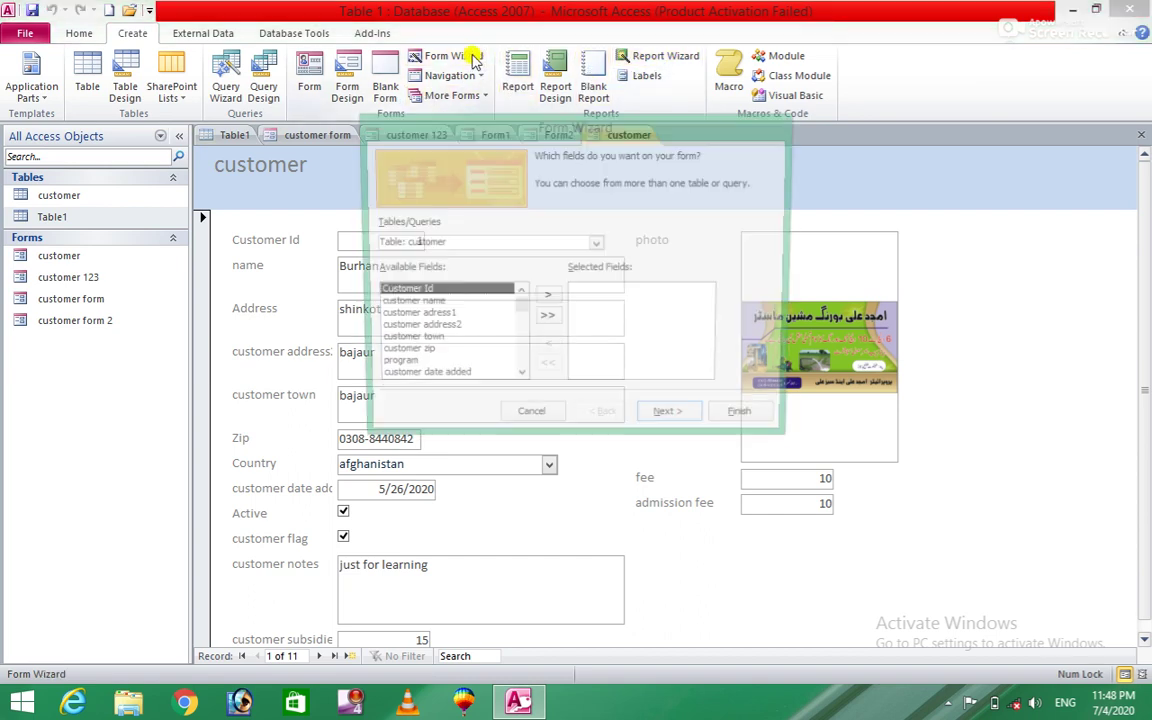
click(600, 244)
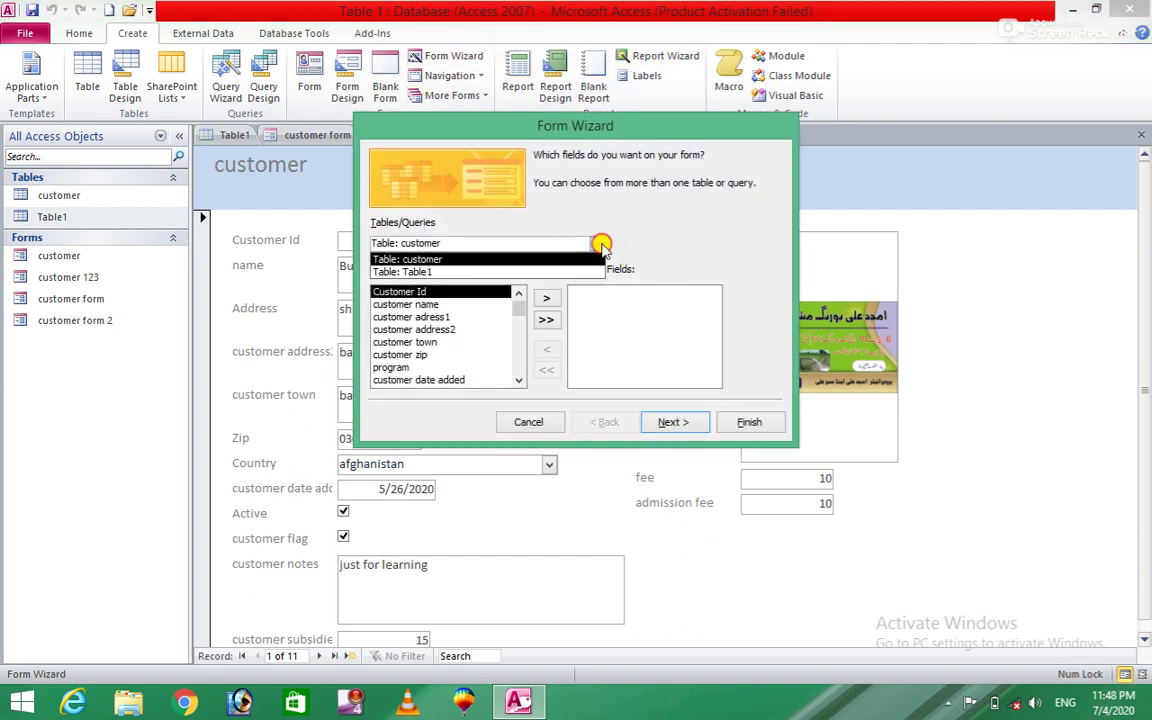
click(441, 272)
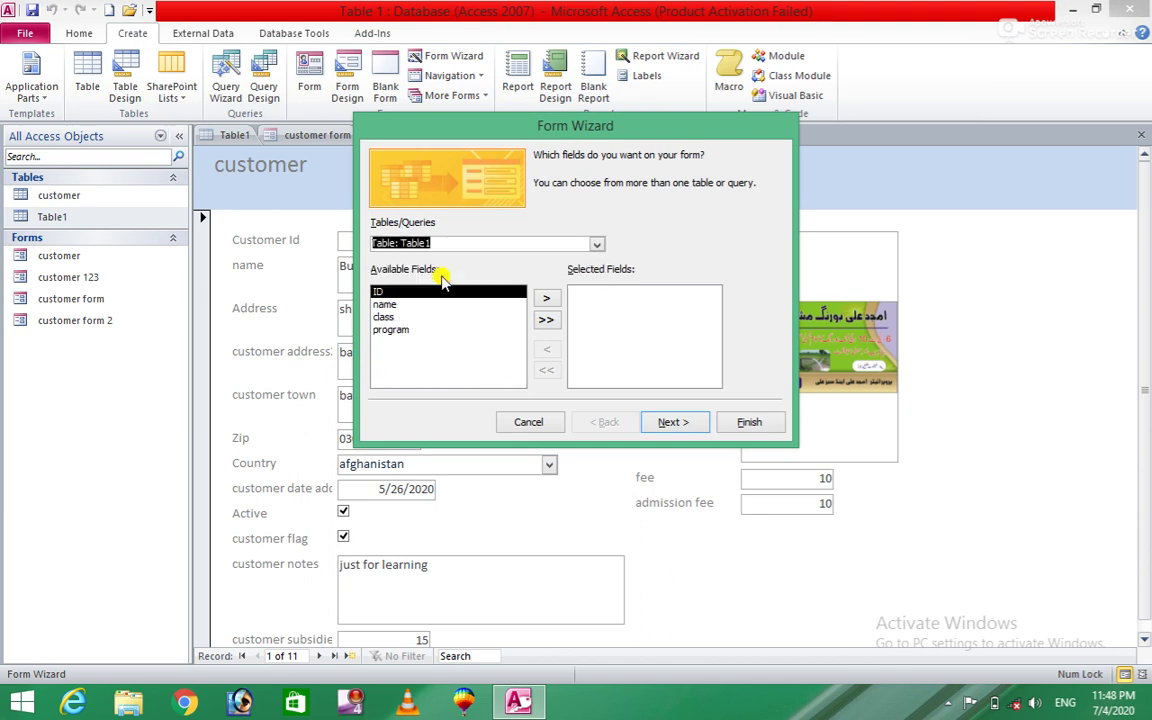
click(541, 320)
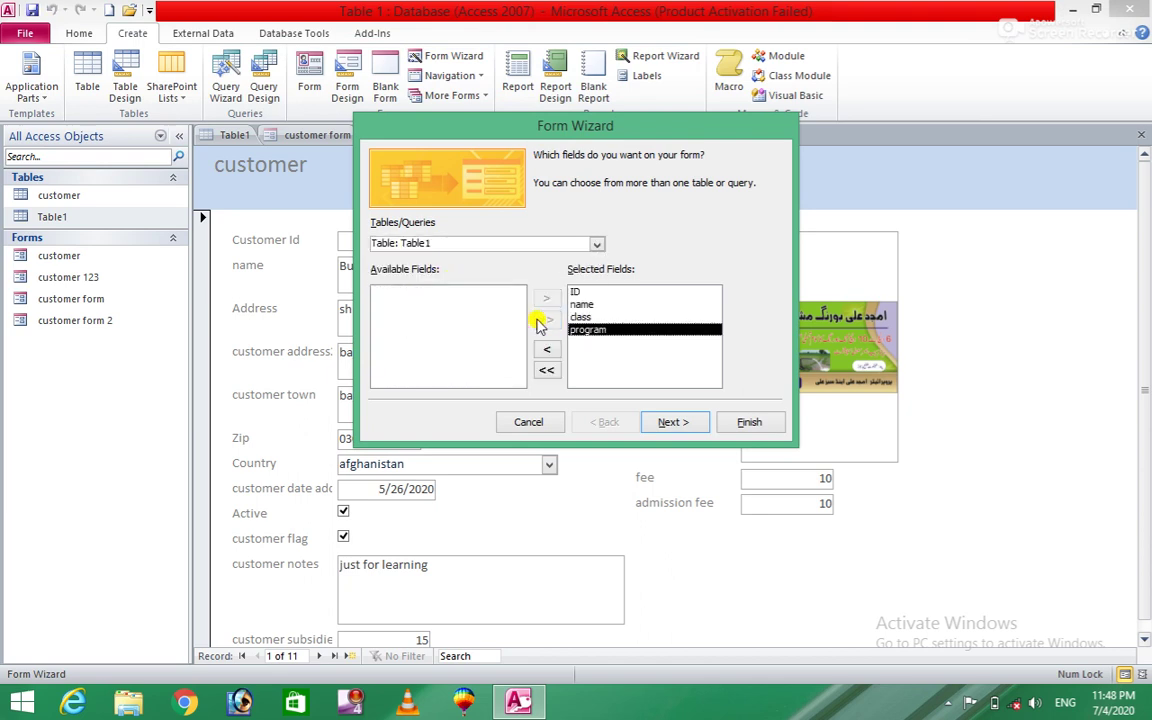
click(672, 423)
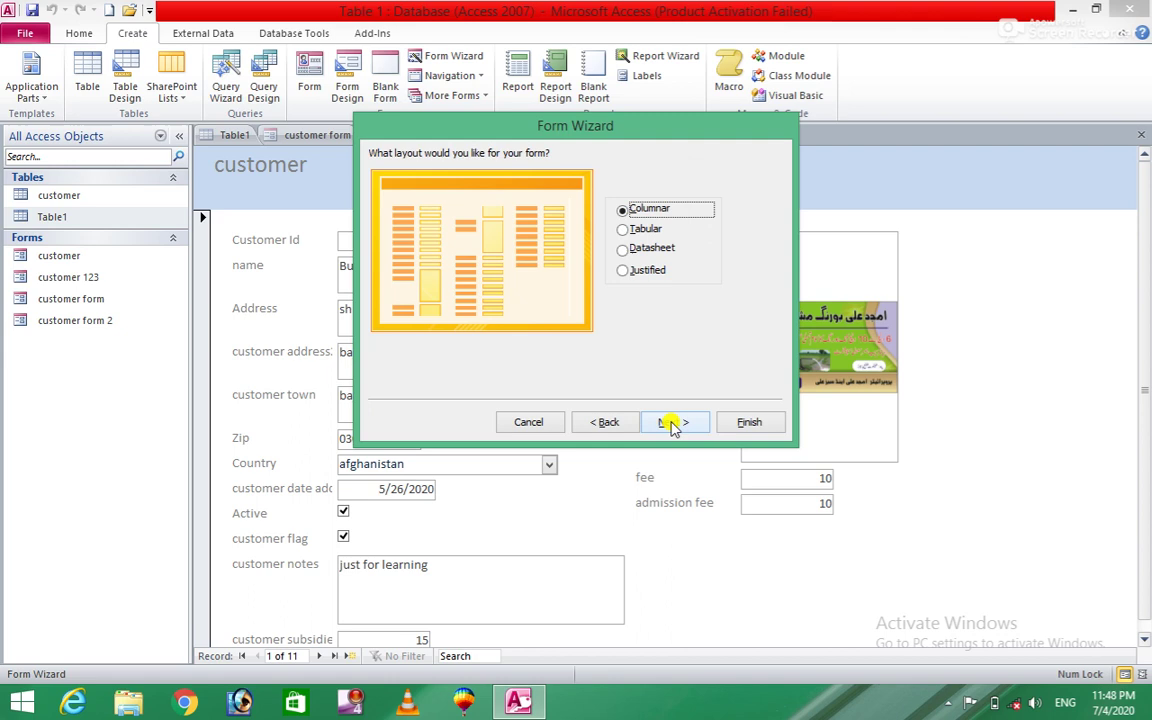
Choose the Tabular layout, keep the title "Table1" and finish the wizard, opening the form to view information.
click(624, 249)
click(623, 229)
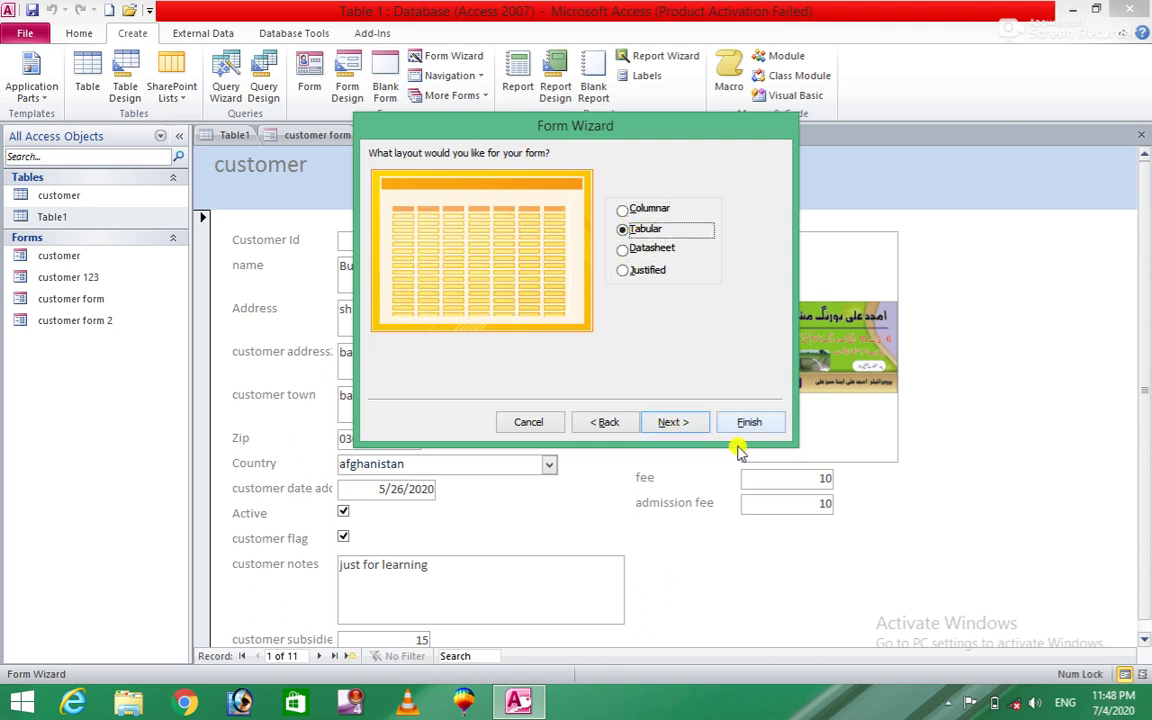
click(673, 421)
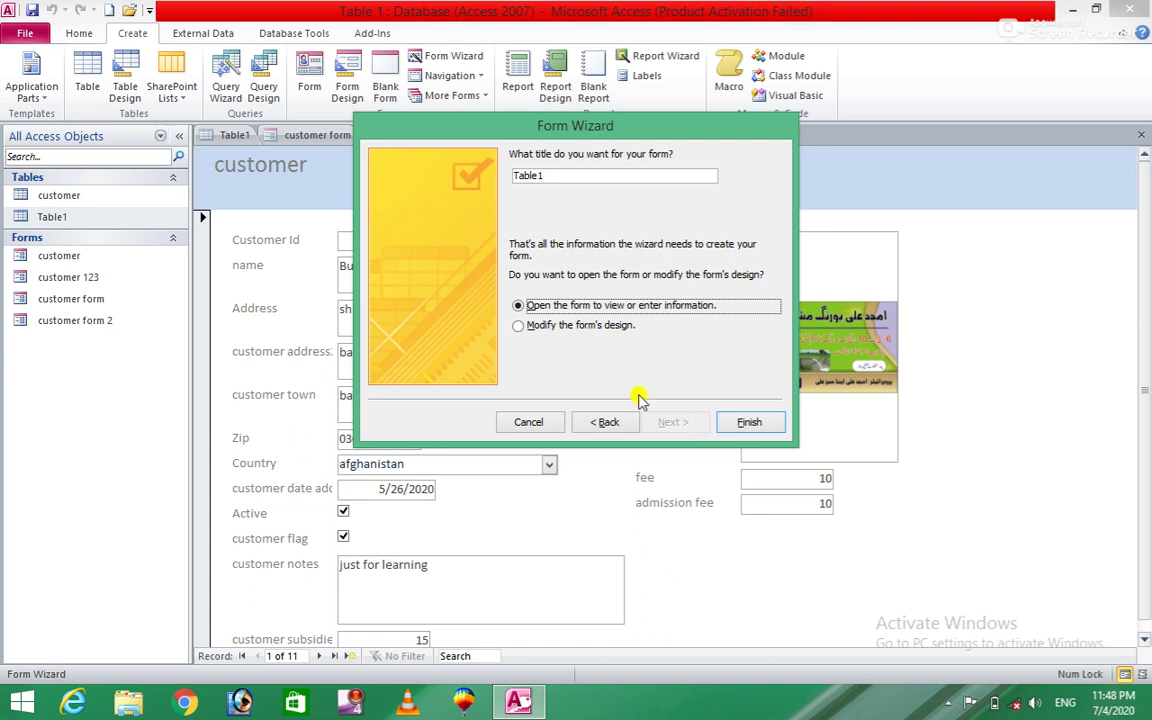
click(749, 424)
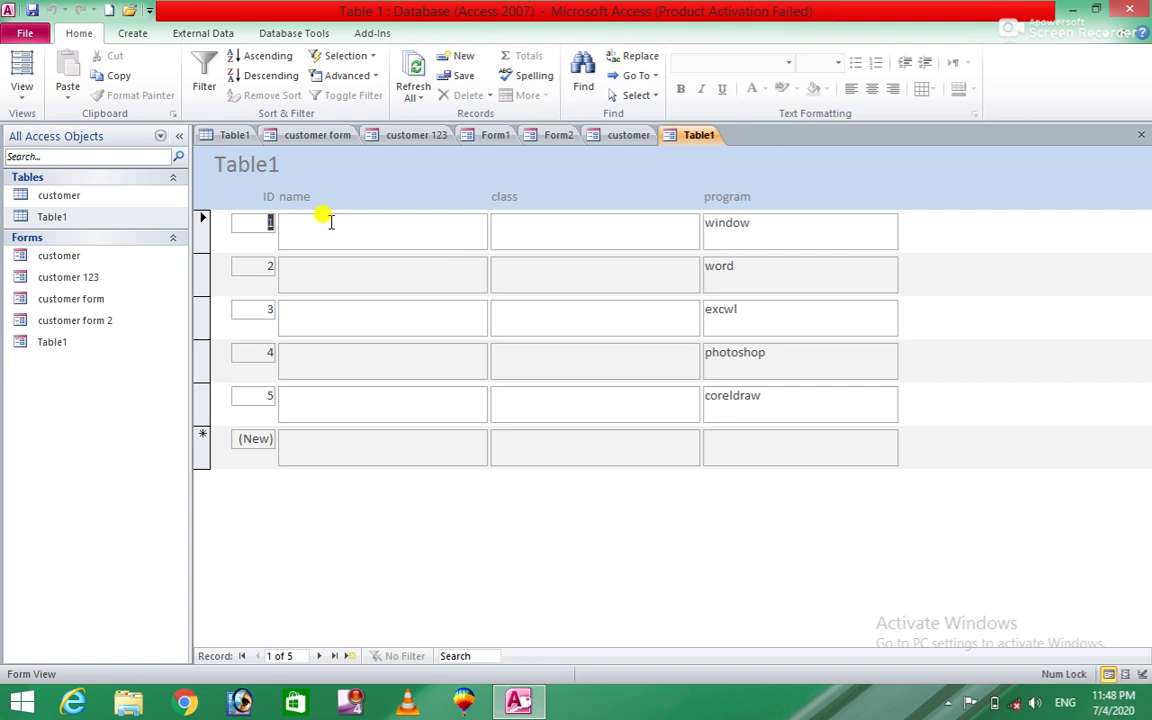
Create a Horizontal Tabs navigation form and add the customer table's fields from Customer Id through customer zip and program.
click(135, 33)
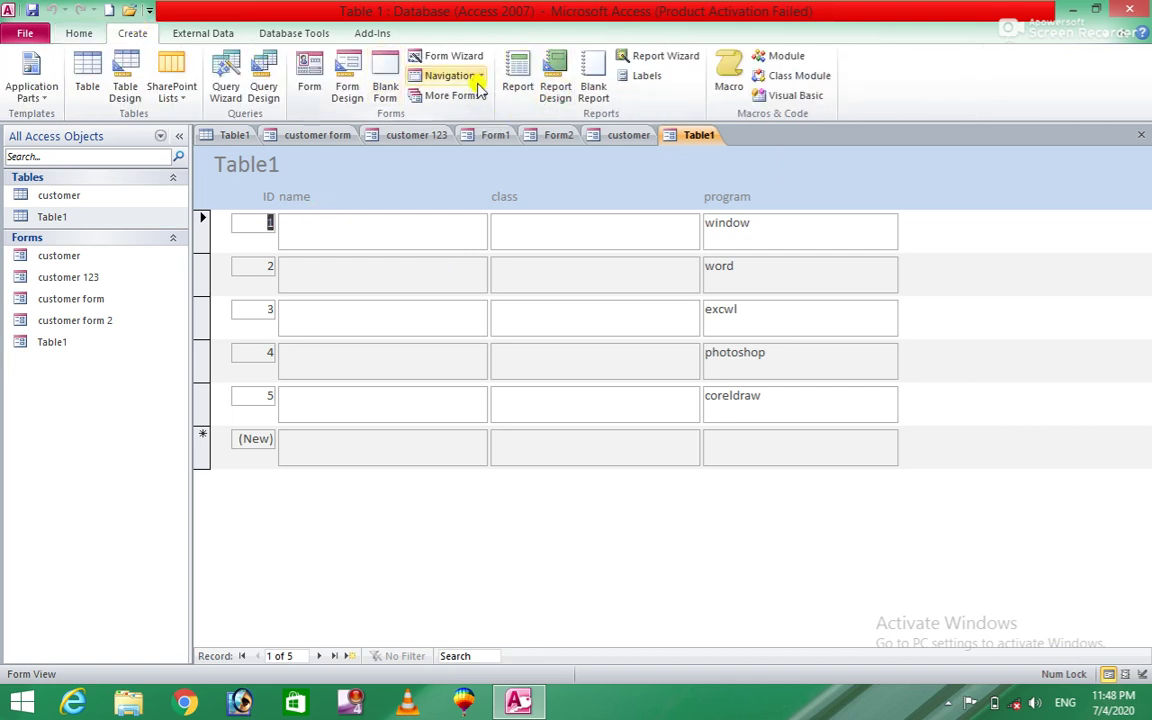
click(478, 77)
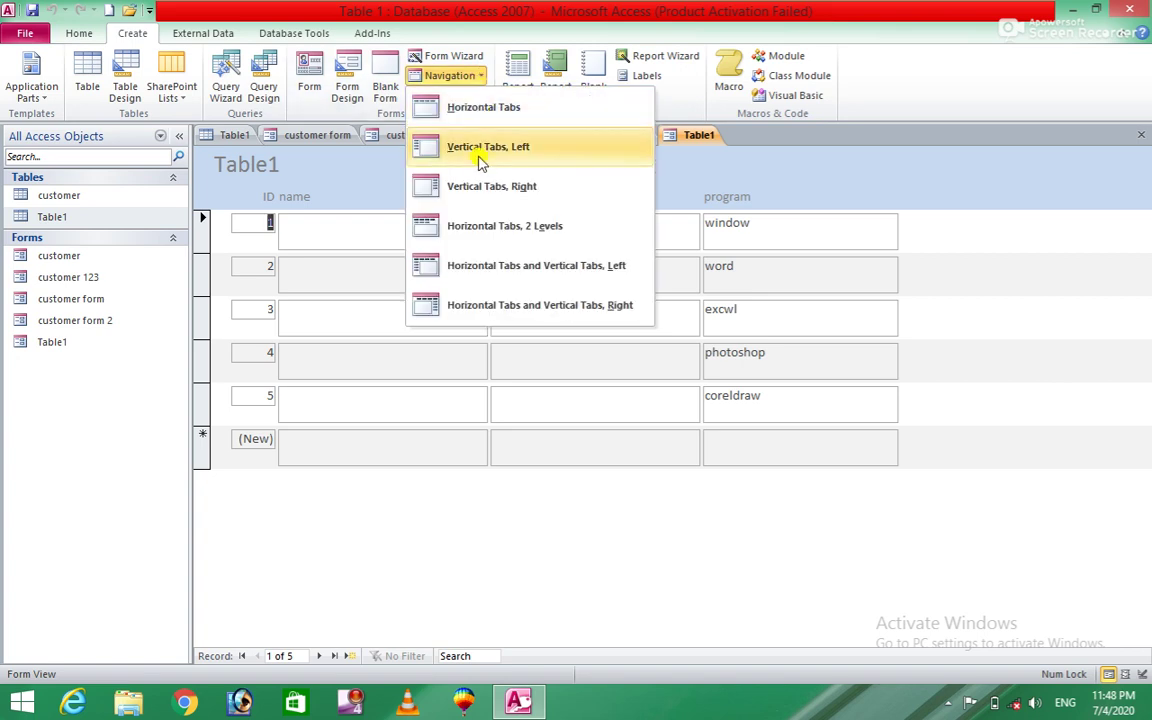
click(477, 118)
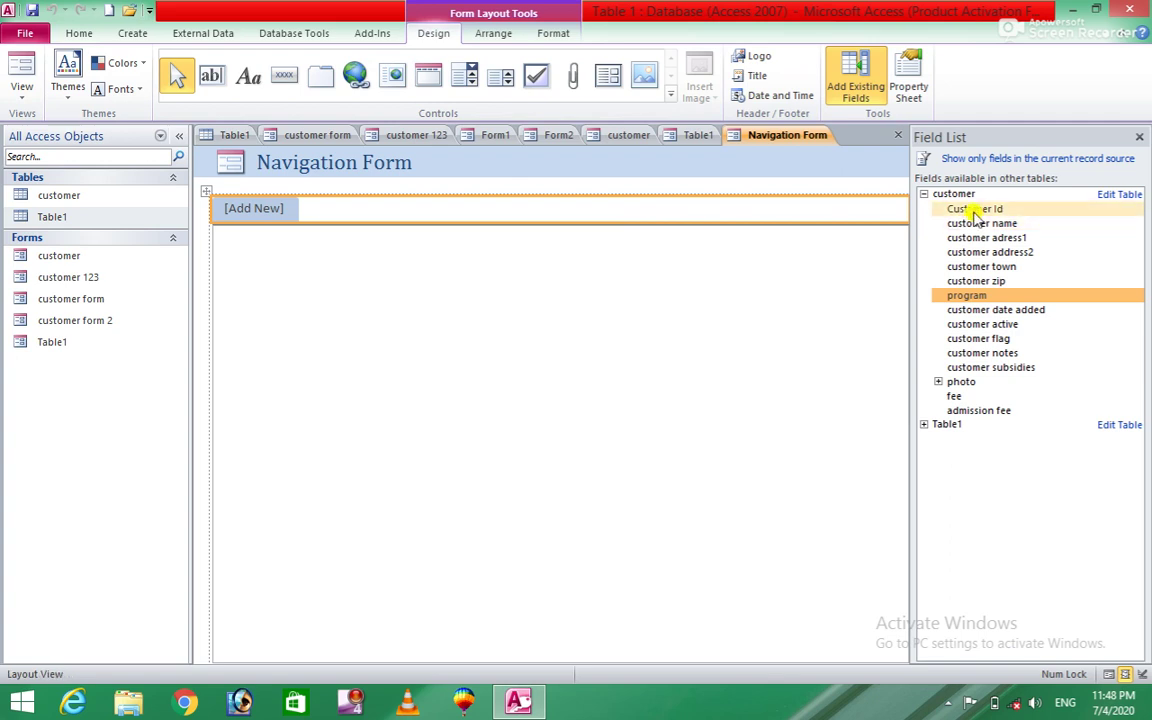
double_click(975, 211)
double_click(976, 225)
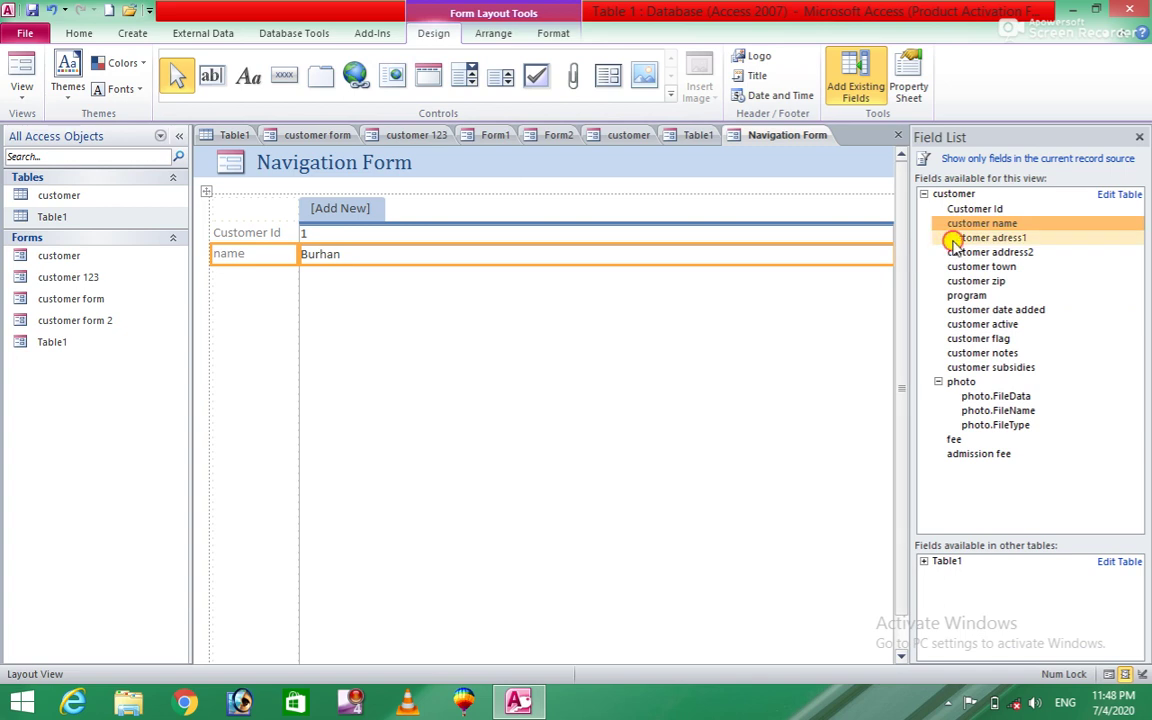
double_click(957, 240)
double_click(967, 254)
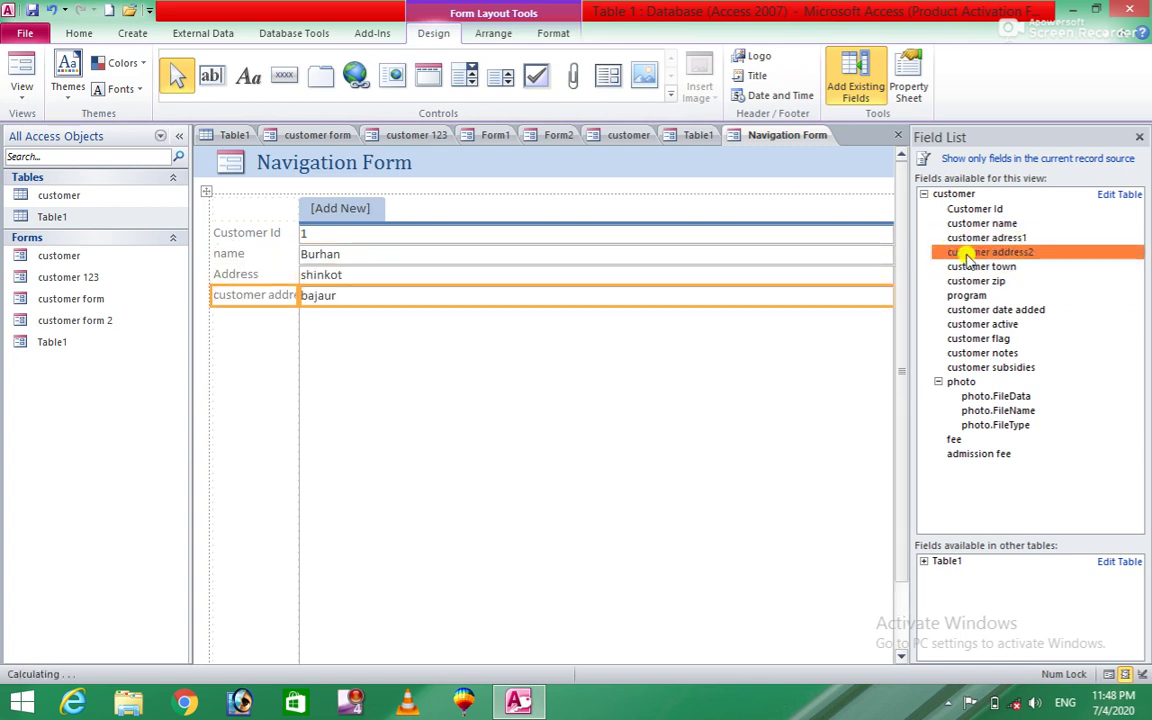
double_click(962, 266)
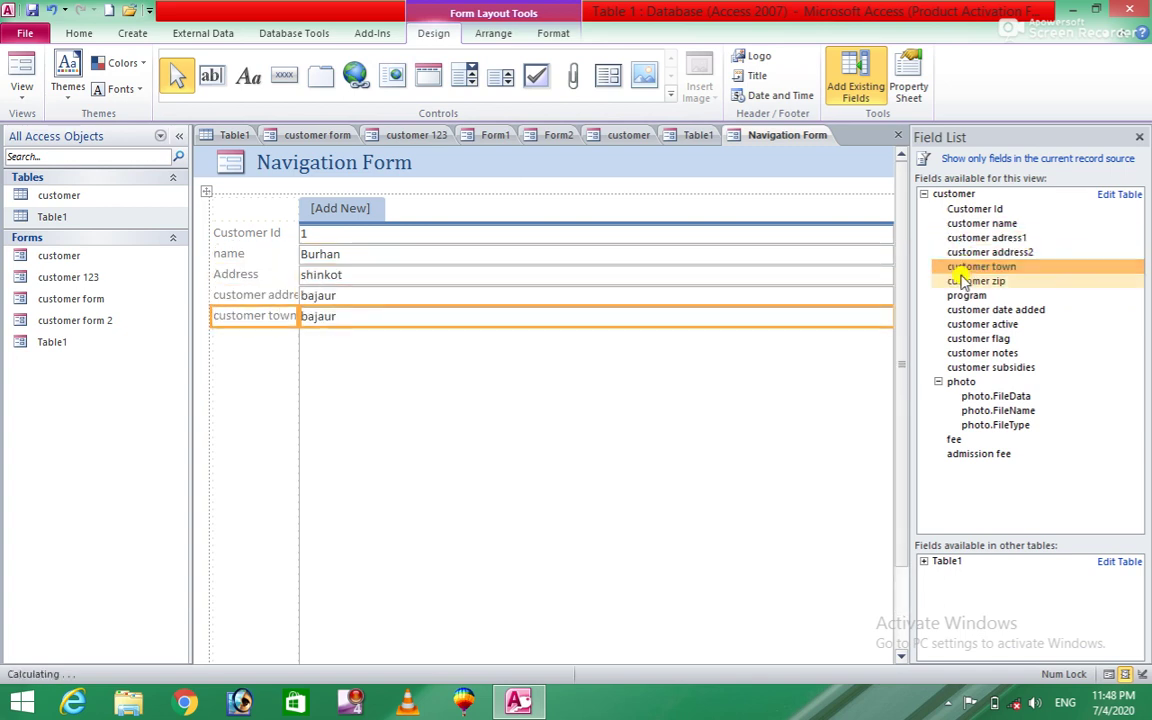
double_click(958, 282)
double_click(960, 296)
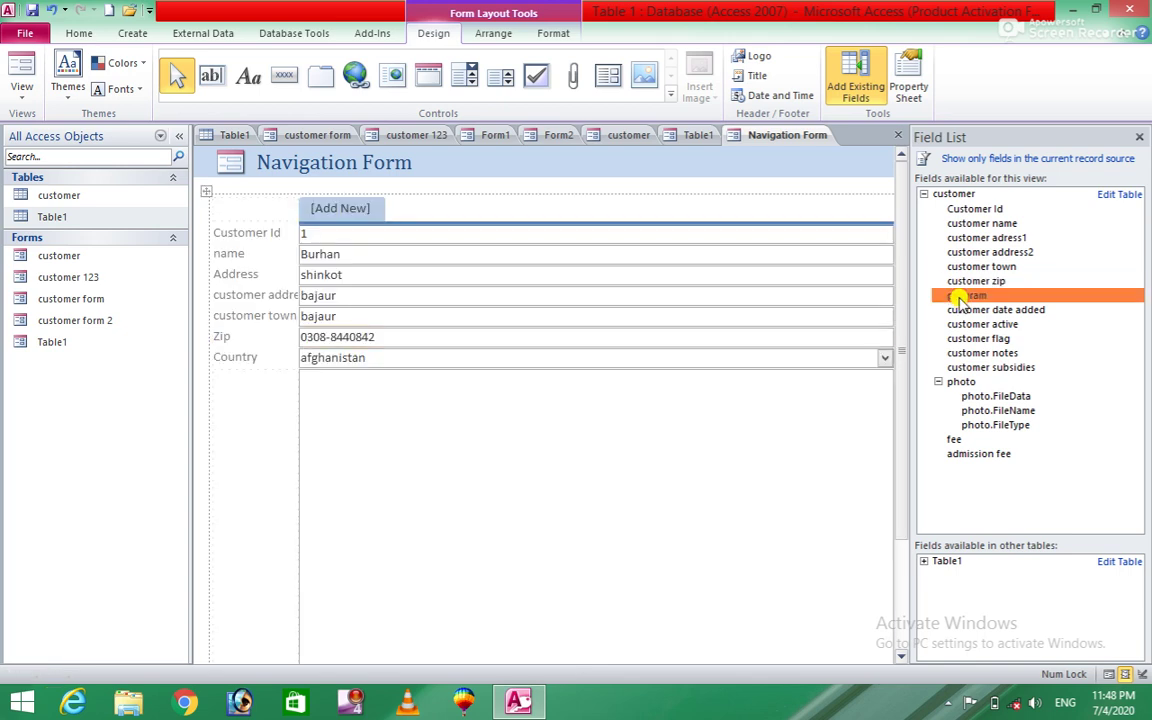
Add the customer date added, active, flag, notes, subsidies, photo and fee fields to the navigation form.
click(957, 312)
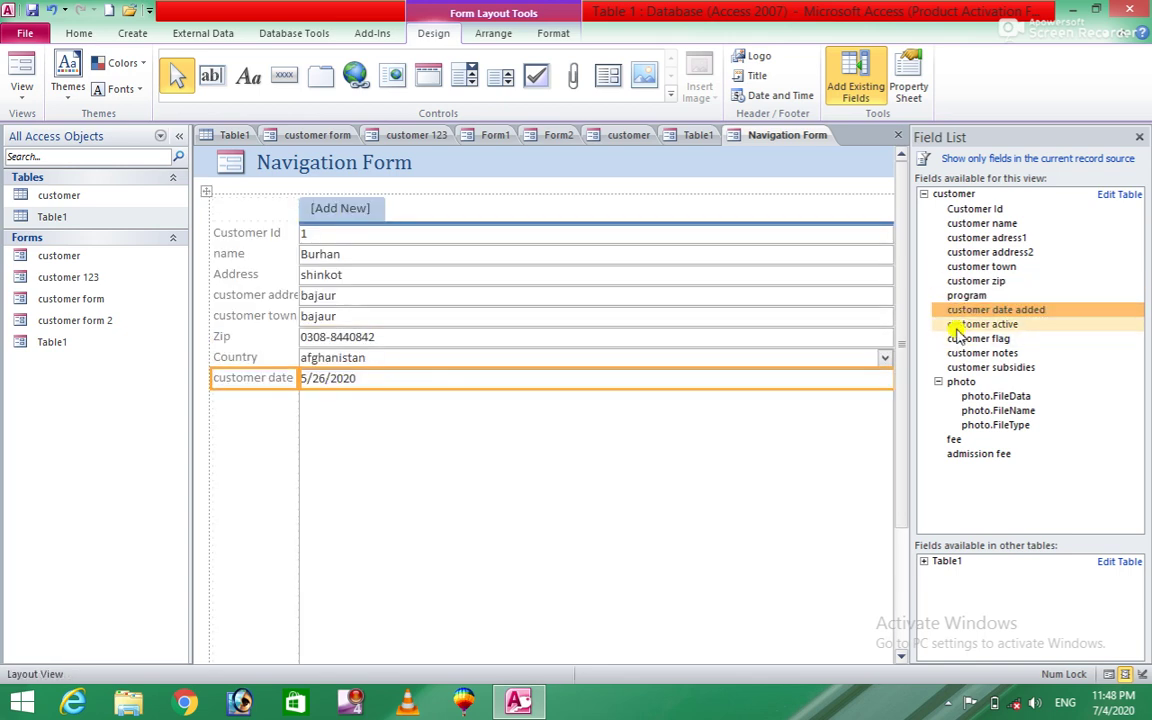
double_click(960, 325)
double_click(960, 340)
double_click(958, 354)
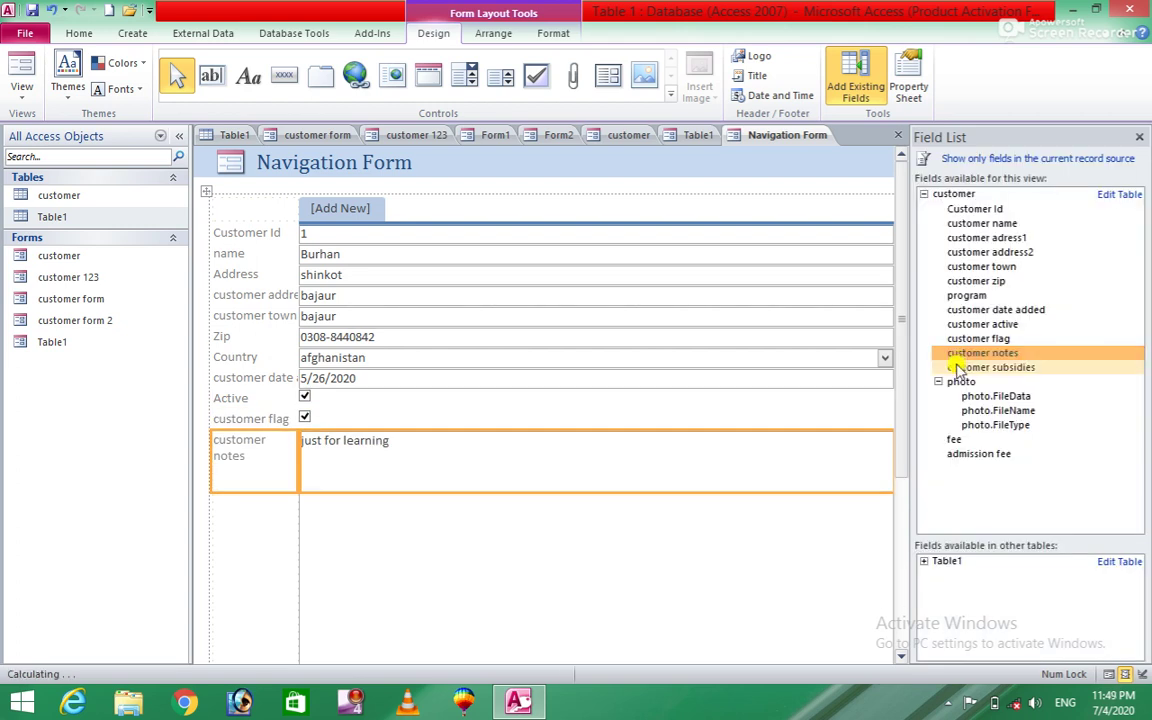
double_click(958, 368)
double_click(960, 382)
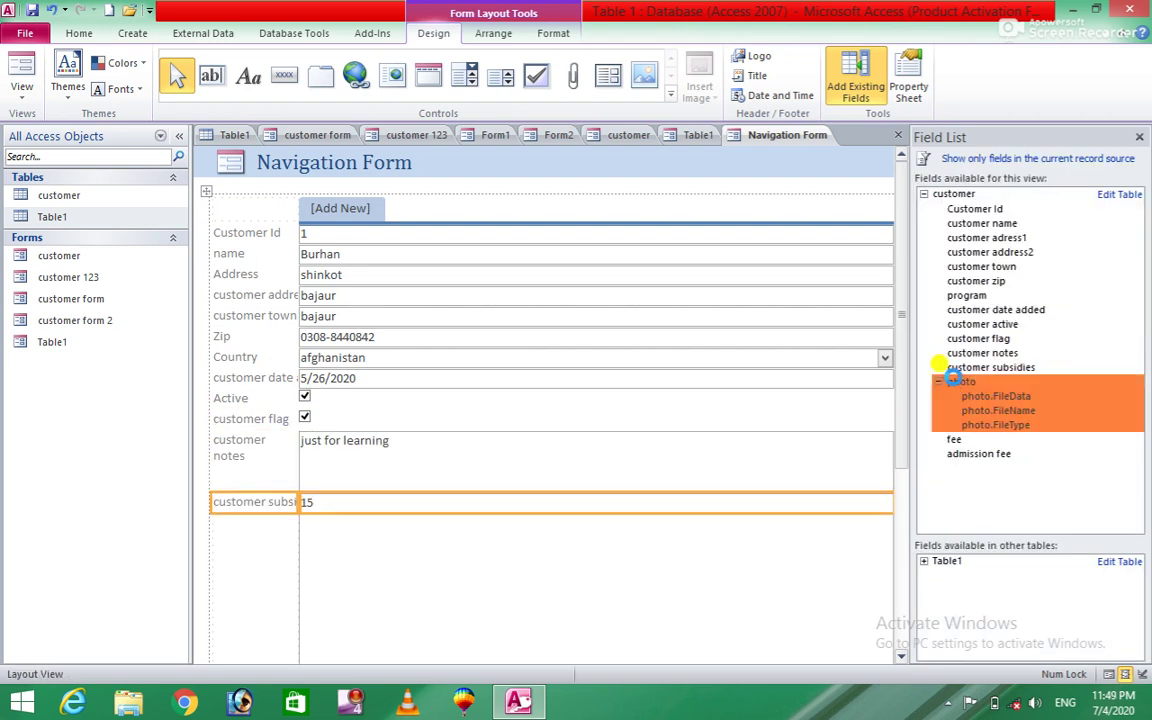
double_click(953, 440)
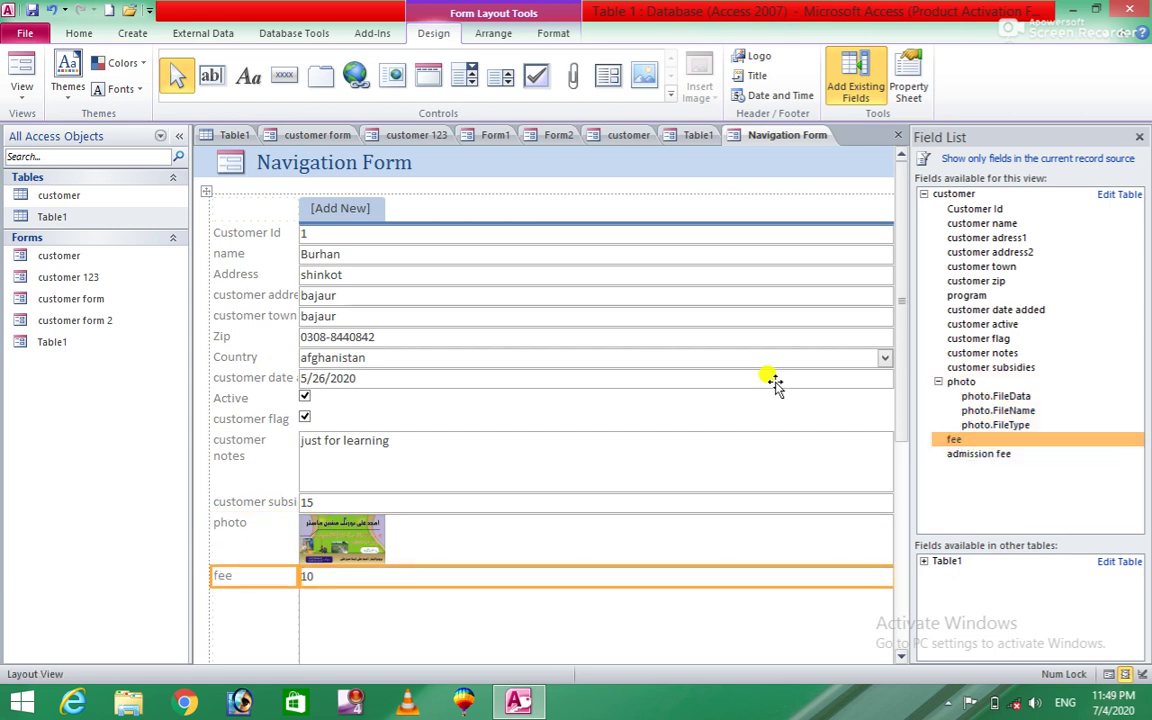
Create a Horizontal Tabs, 2 Levels navigation form and add Table1's ID, name, class and program fields.
click(132, 33)
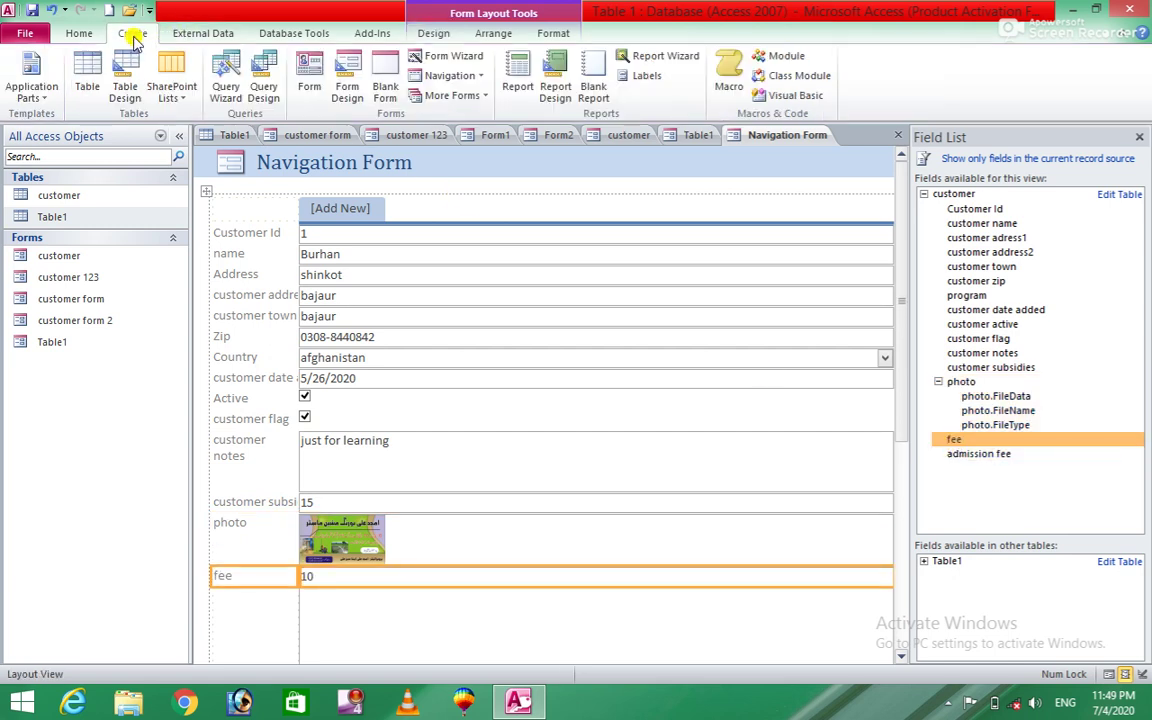
click(466, 77)
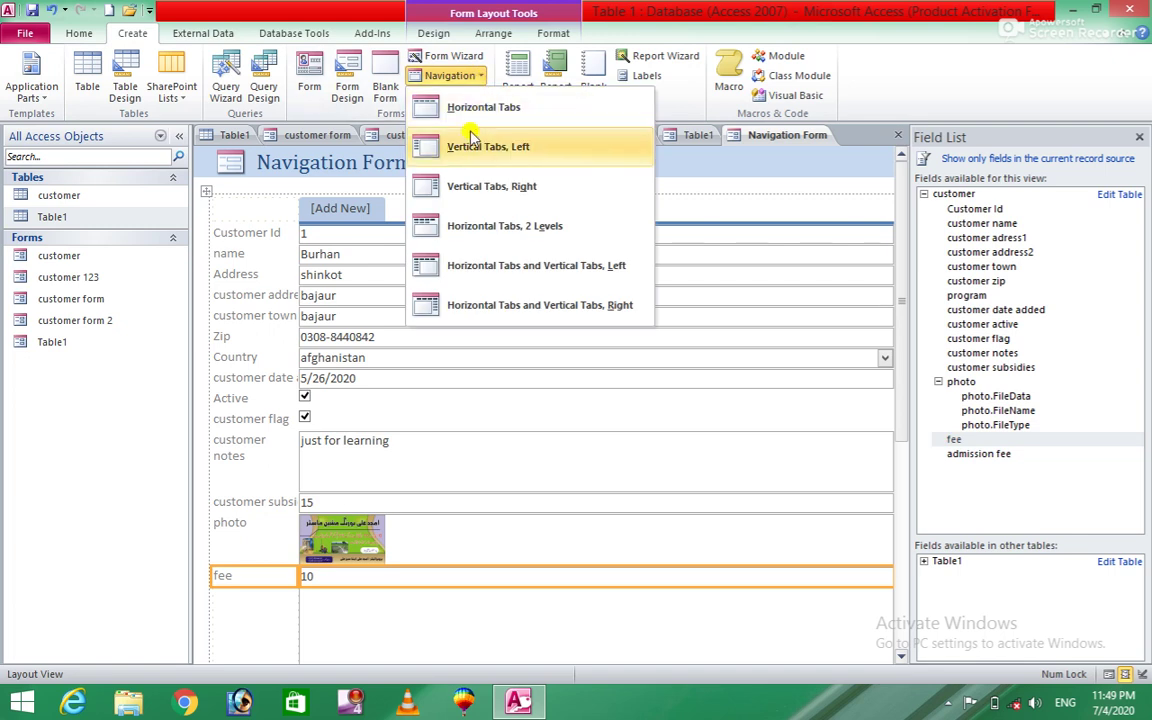
click(450, 228)
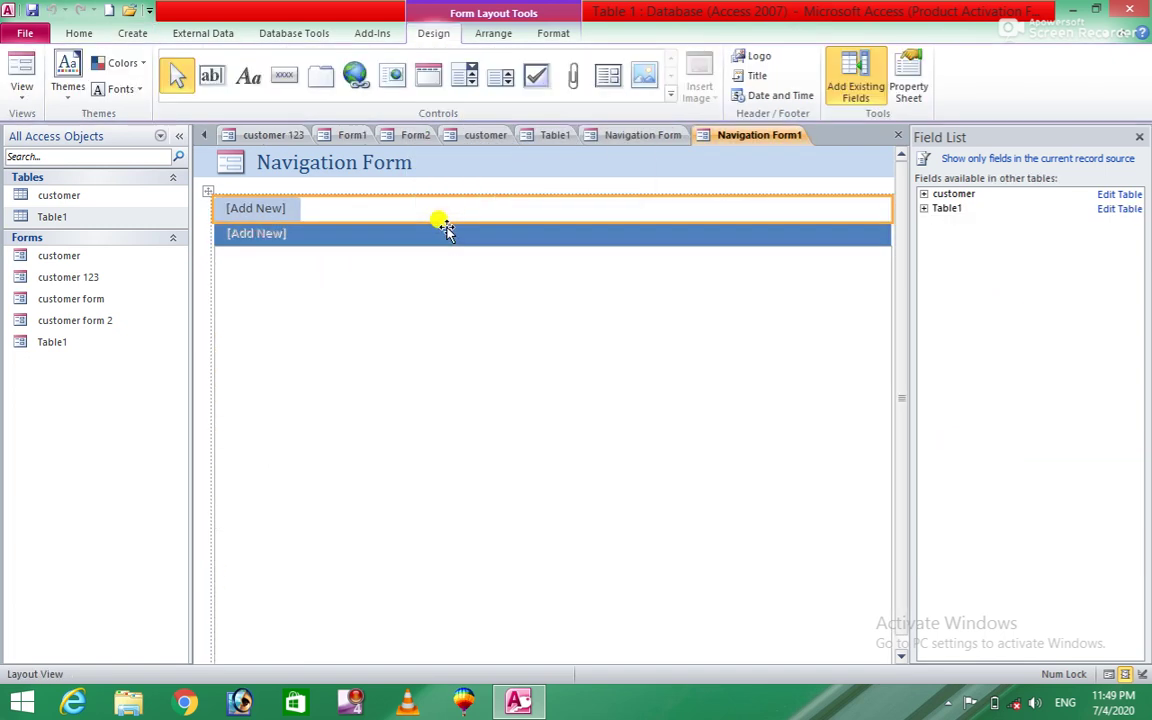
click(948, 210)
click(948, 210)
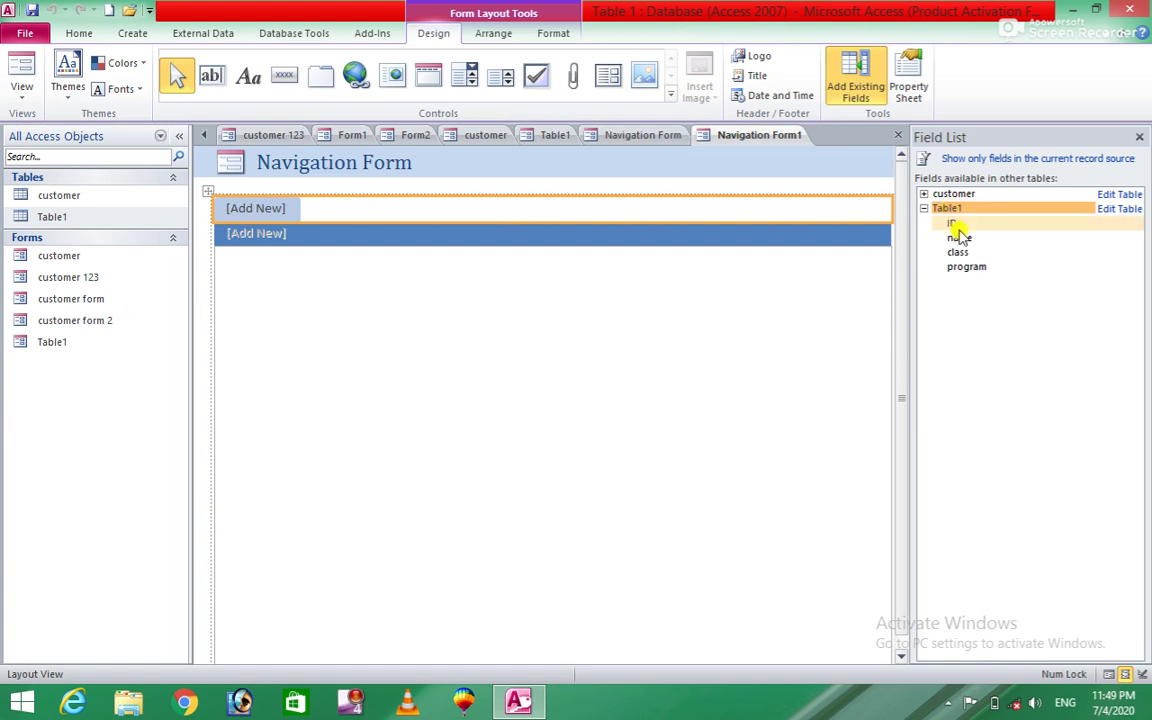
double_click(956, 223)
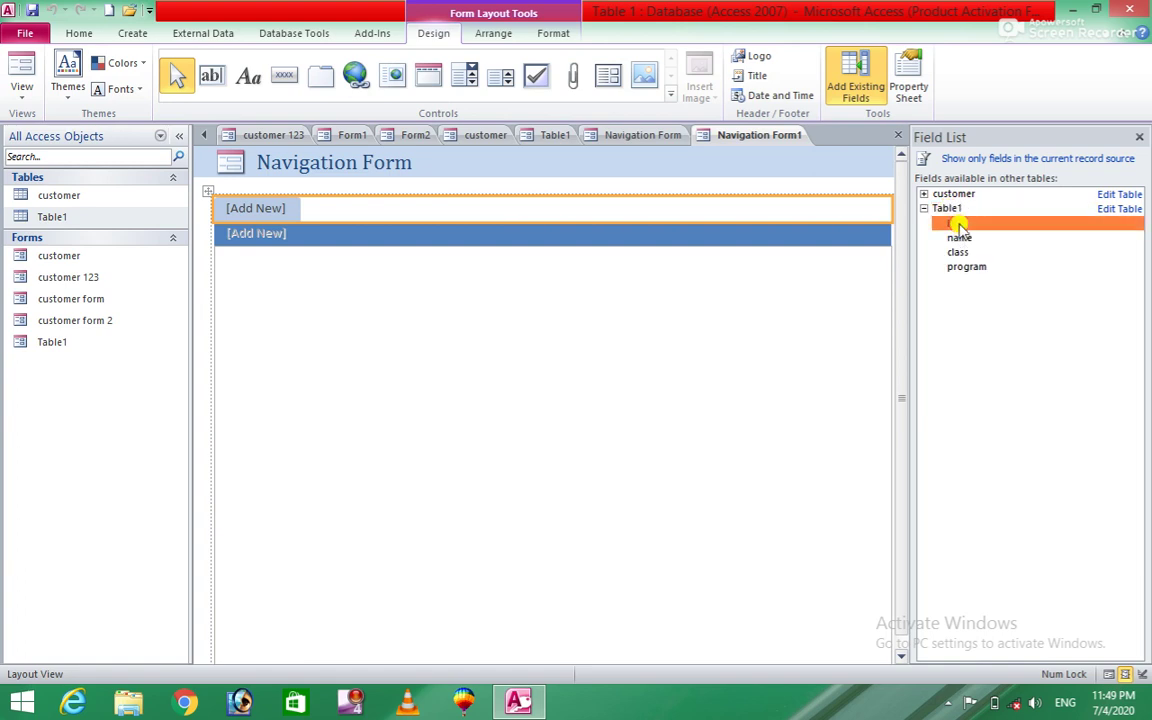
double_click(963, 225)
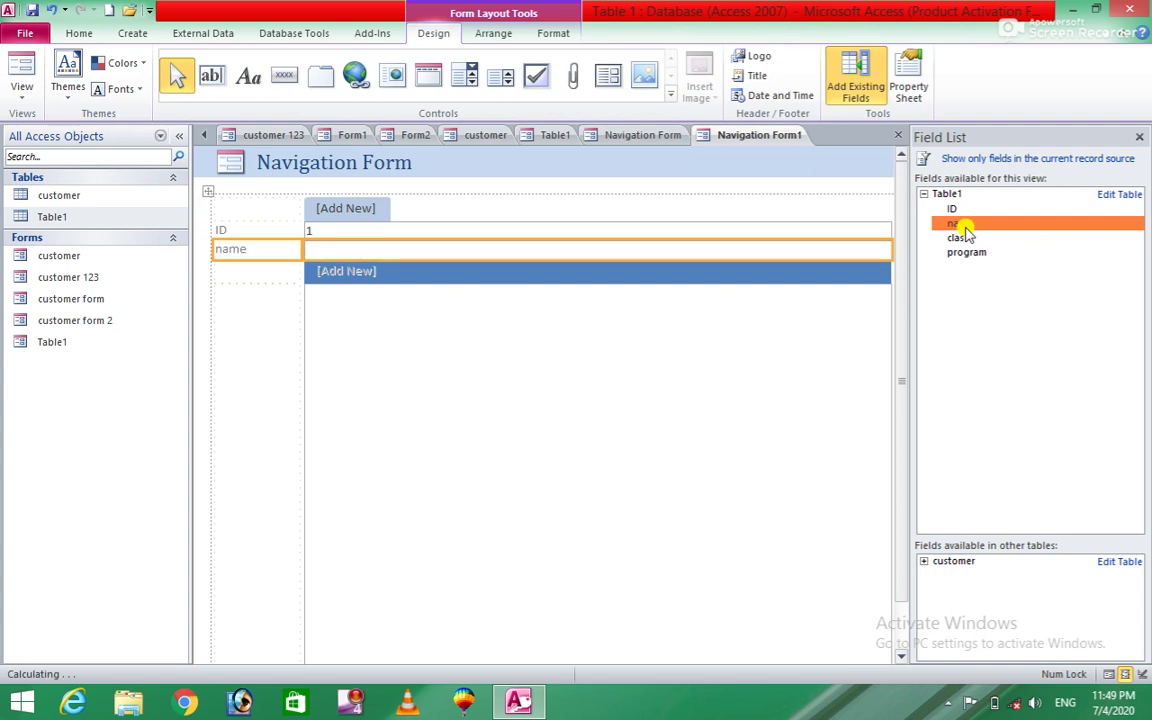
double_click(965, 240)
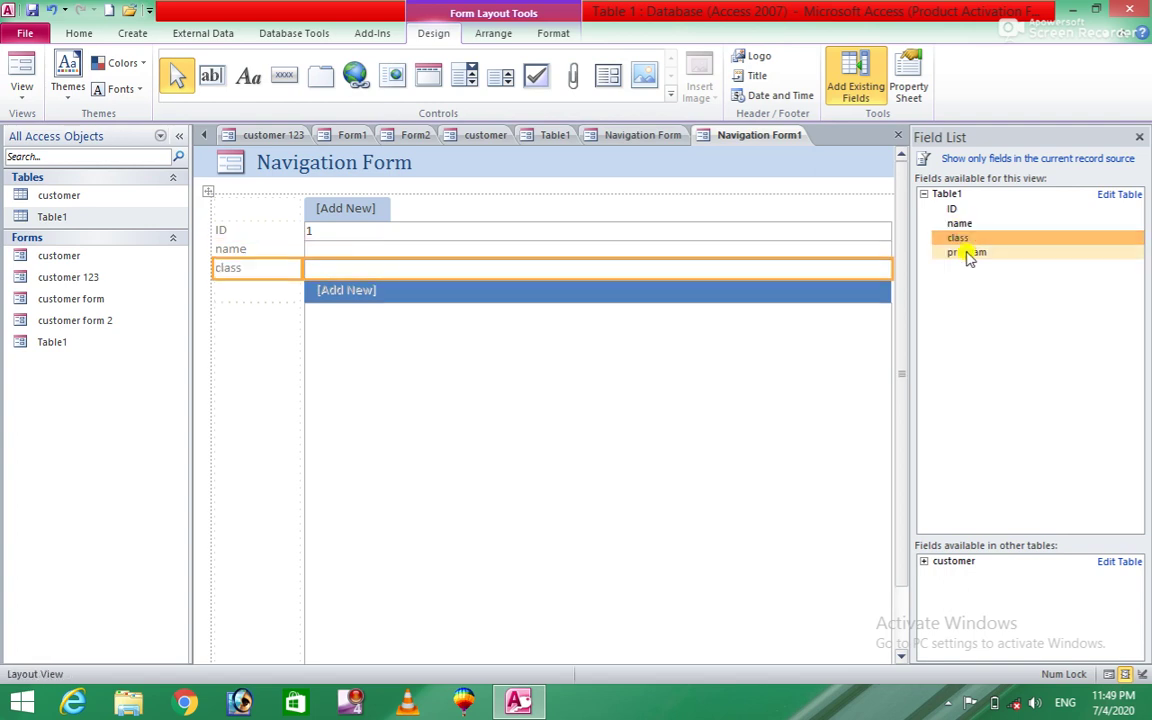
double_click(968, 254)
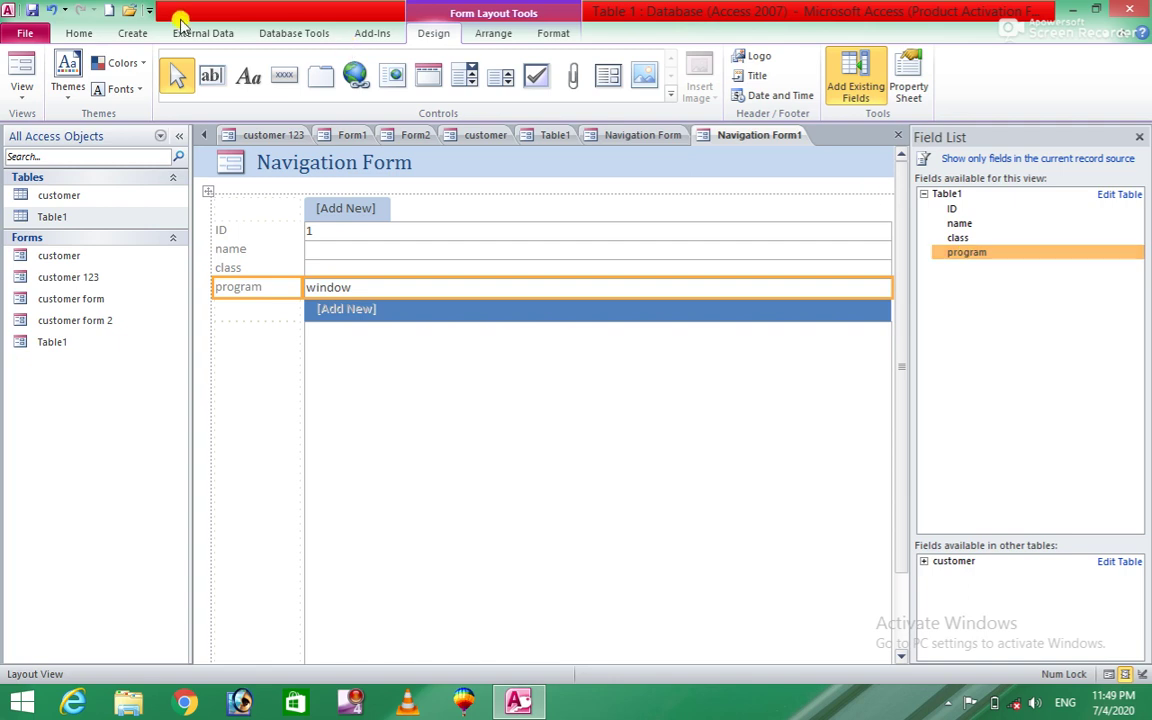
Create a Multiple Items form from the navigation form that holds the Table1 fields.
click(130, 35)
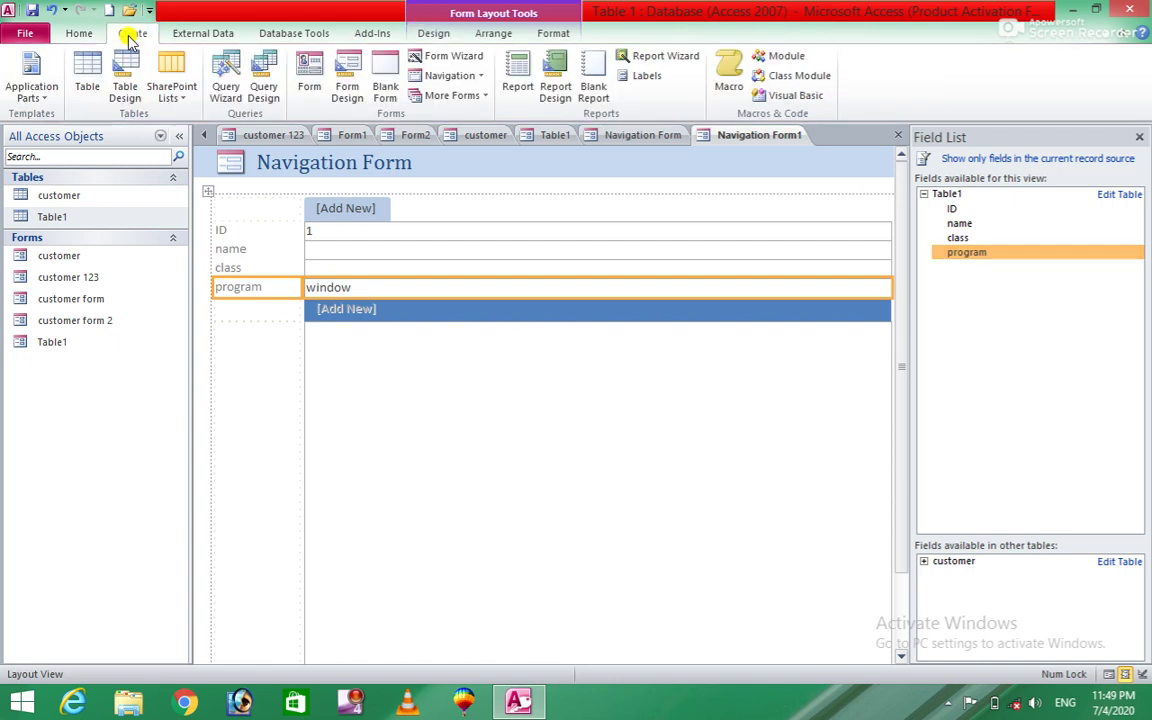
click(478, 80)
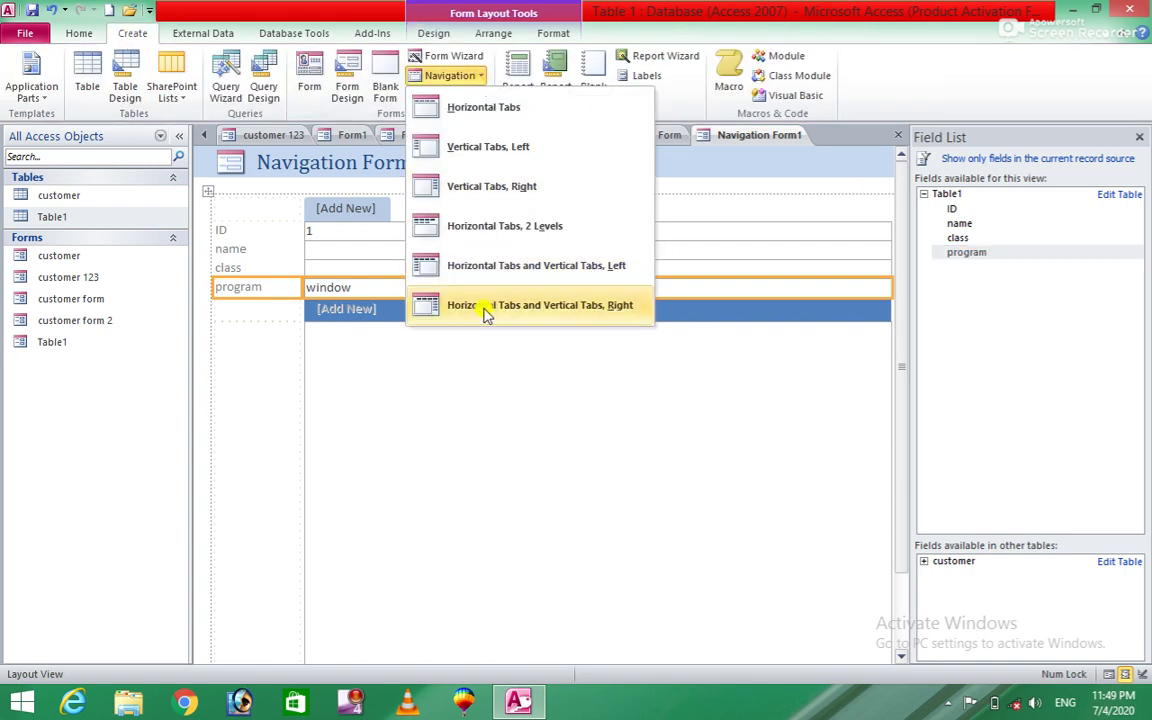
click(375, 450)
click(487, 97)
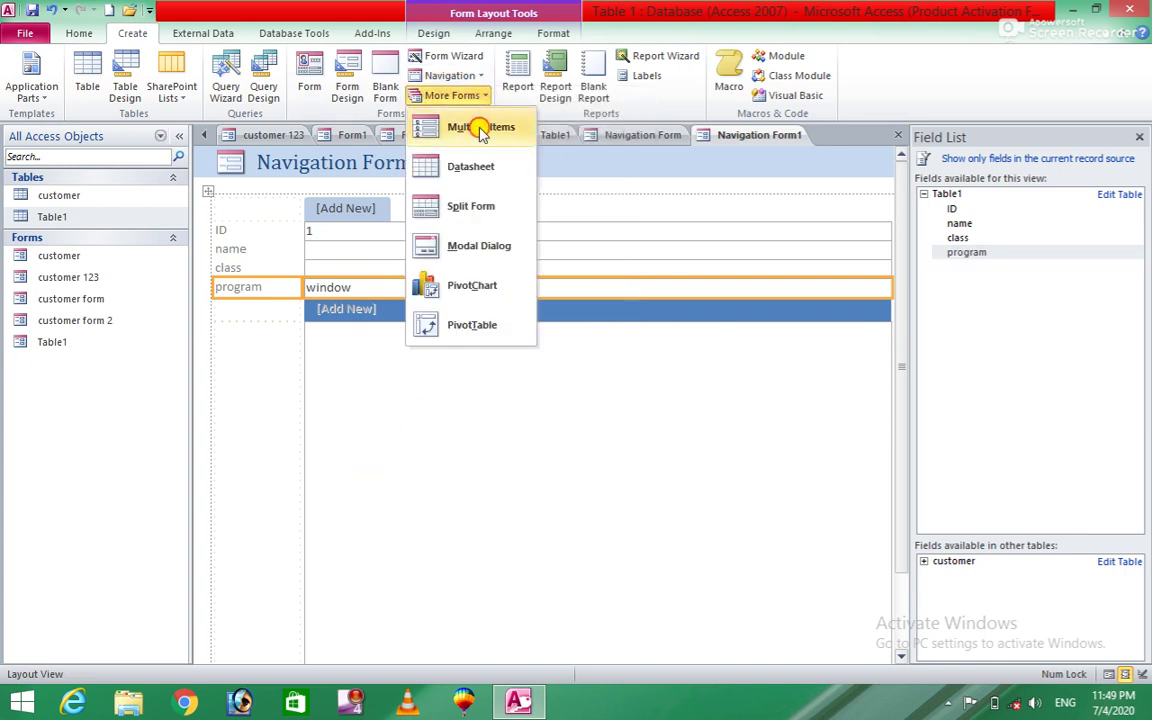
click(482, 130)
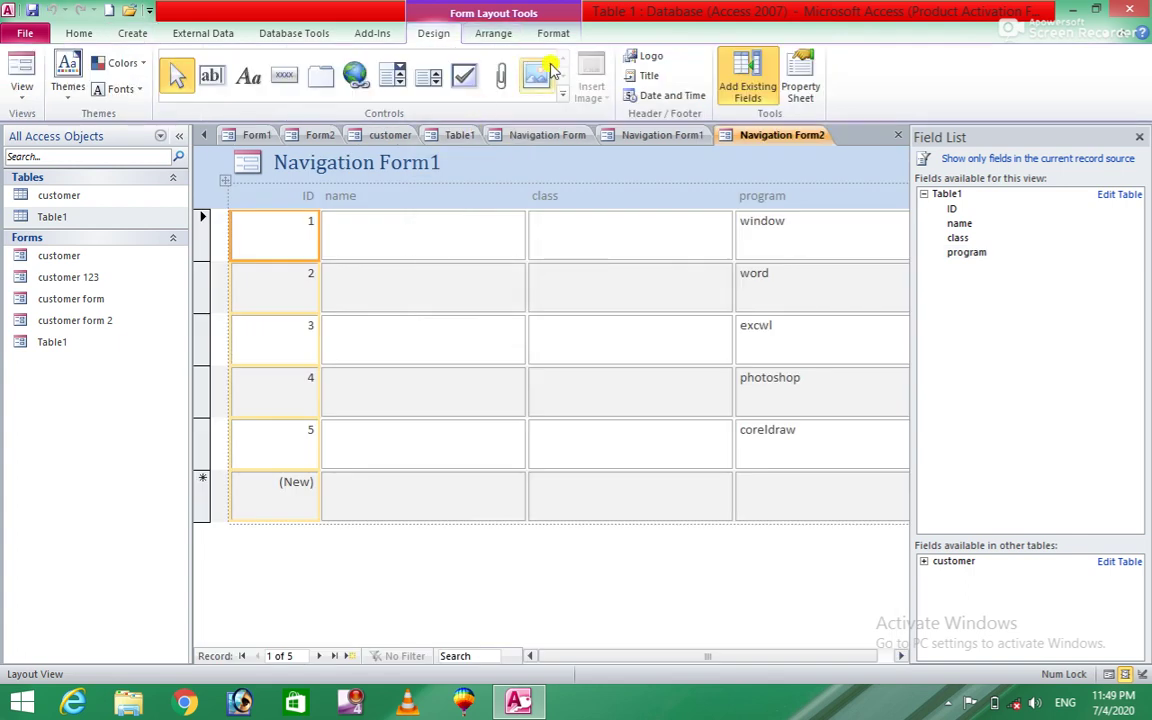
Create a Datasheet form from the open Multiple Items form's Table1 records.
click(131, 34)
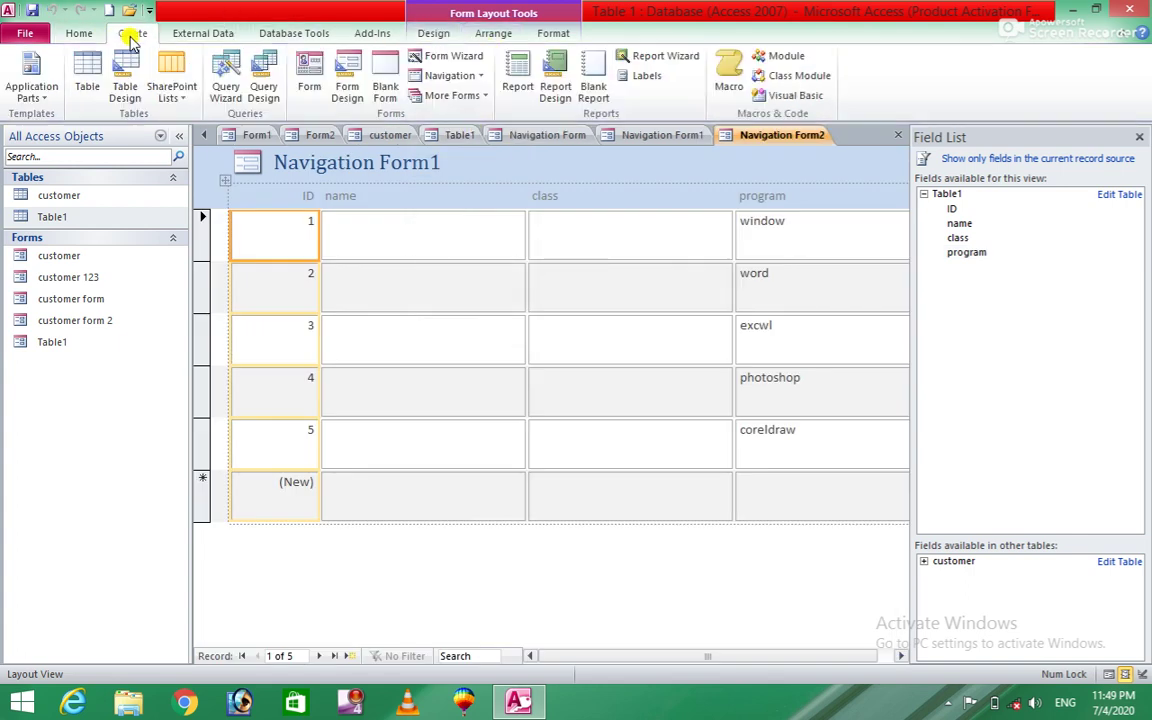
click(473, 95)
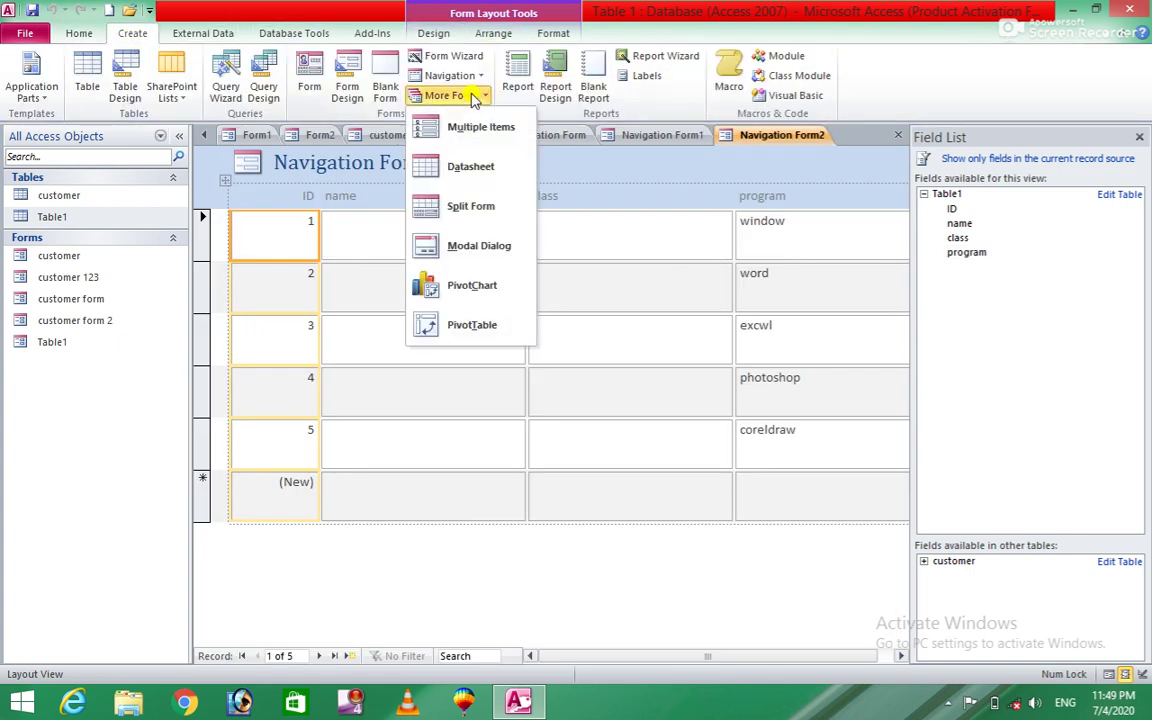
click(467, 174)
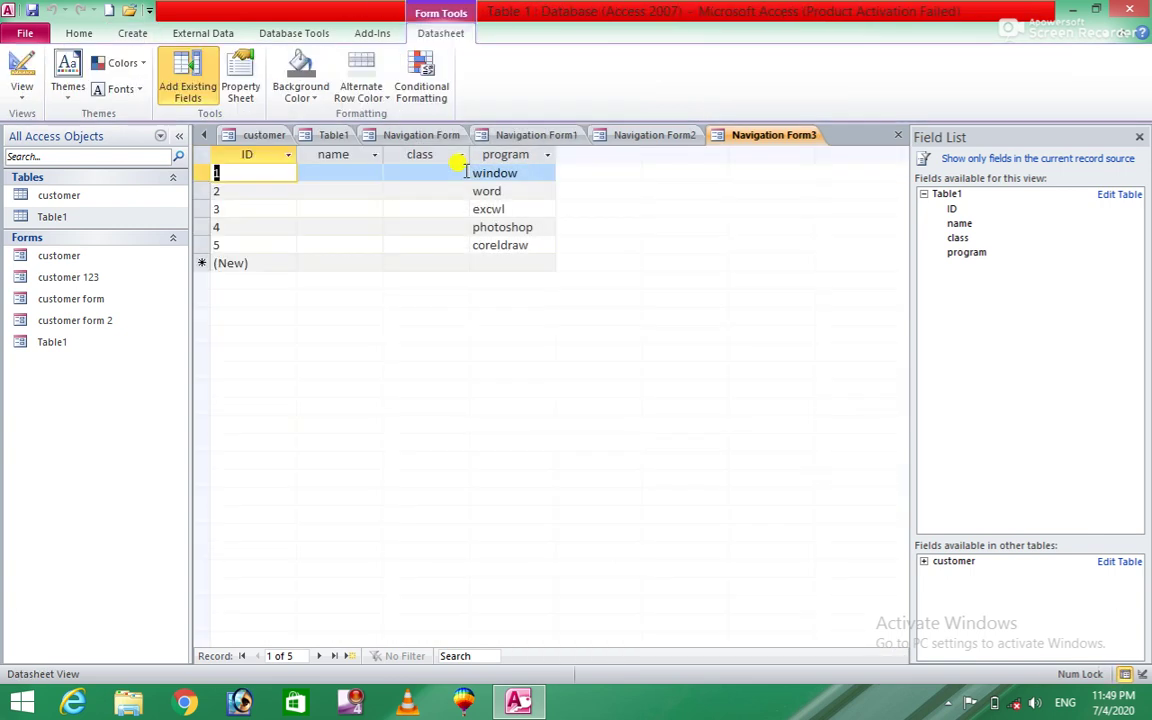
Create a Split Form from the same Table1 records shown in the datasheet form.
click(66, 37)
click(128, 30)
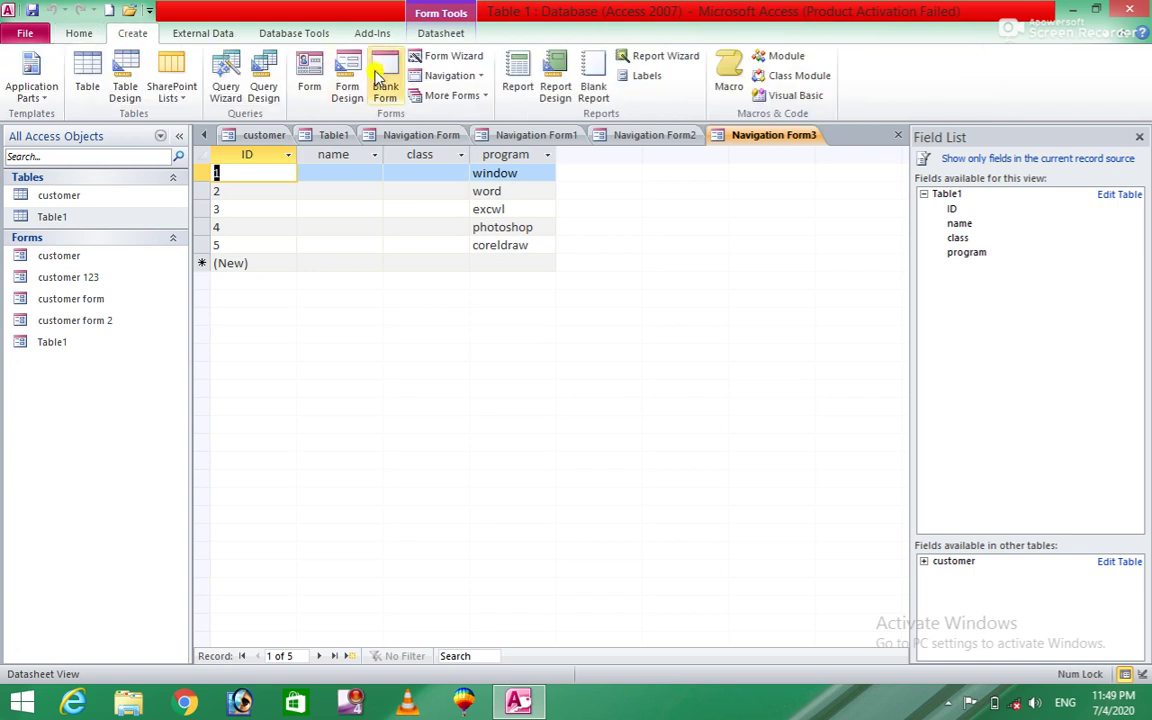
click(481, 100)
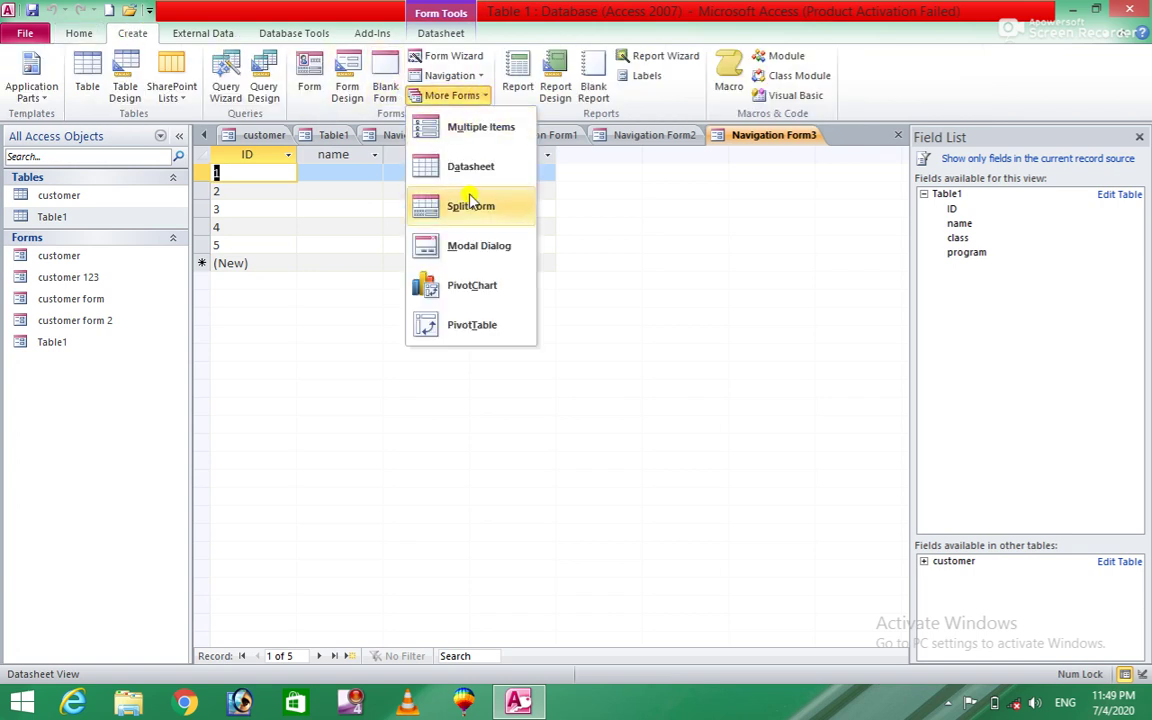
click(460, 211)
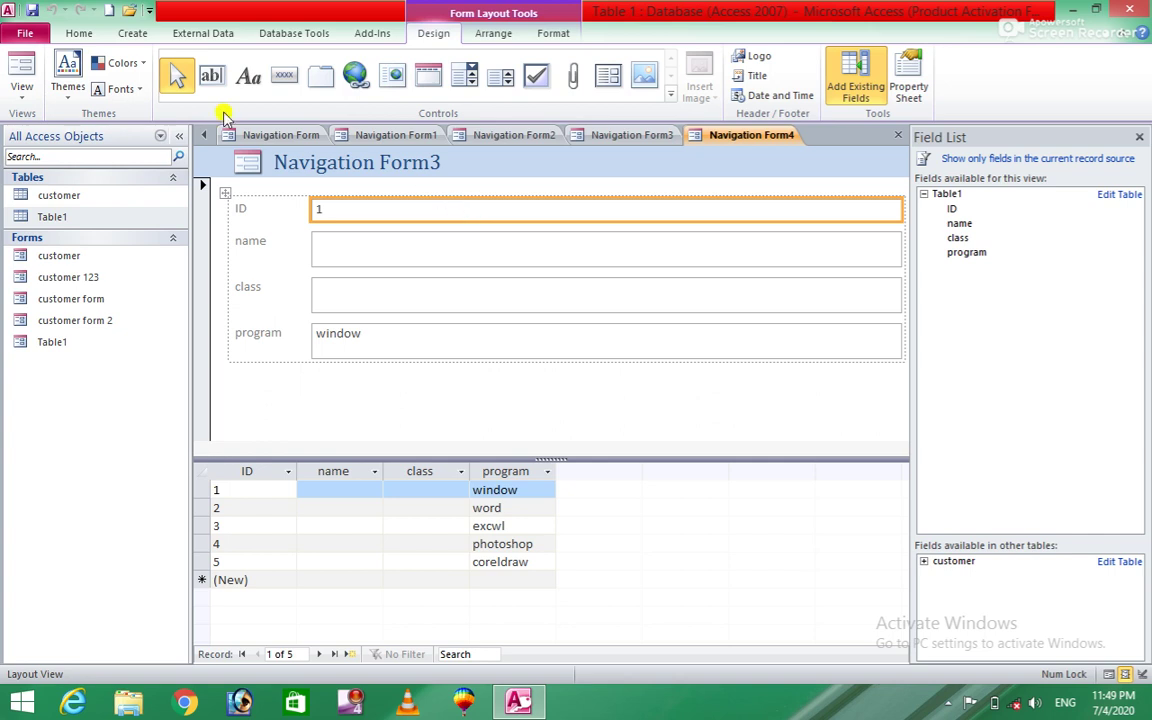
Create a Modal Dialog form with its default OK and Cancel buttons.
click(138, 33)
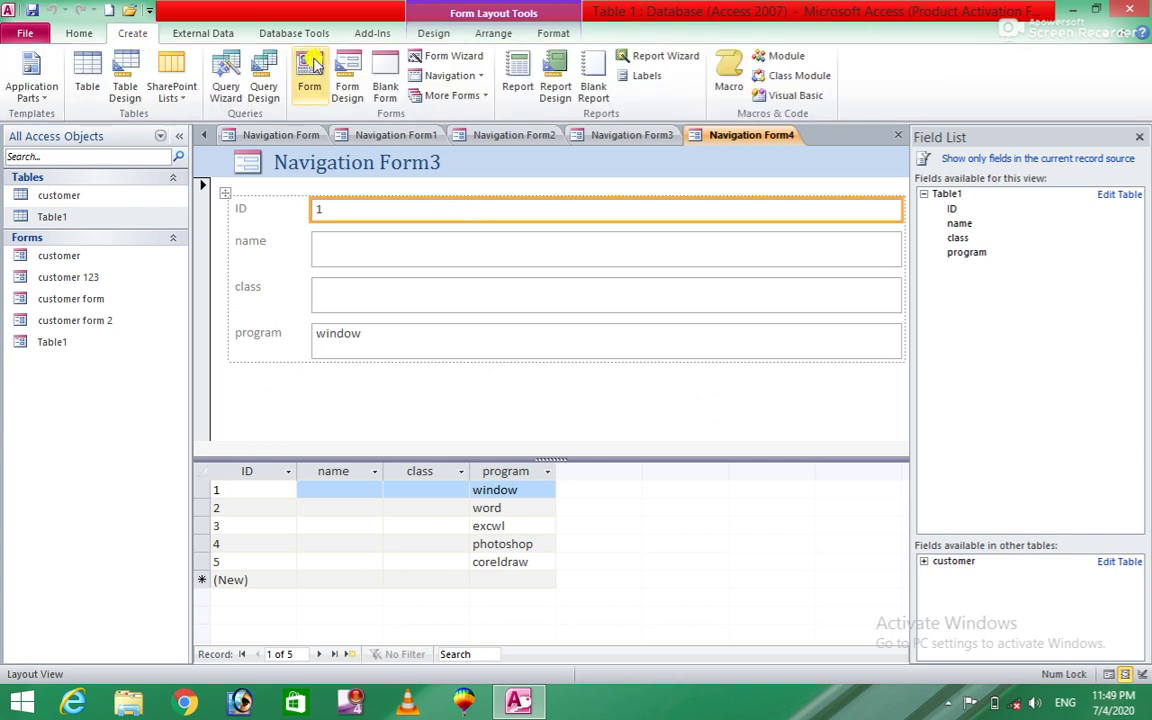
click(474, 100)
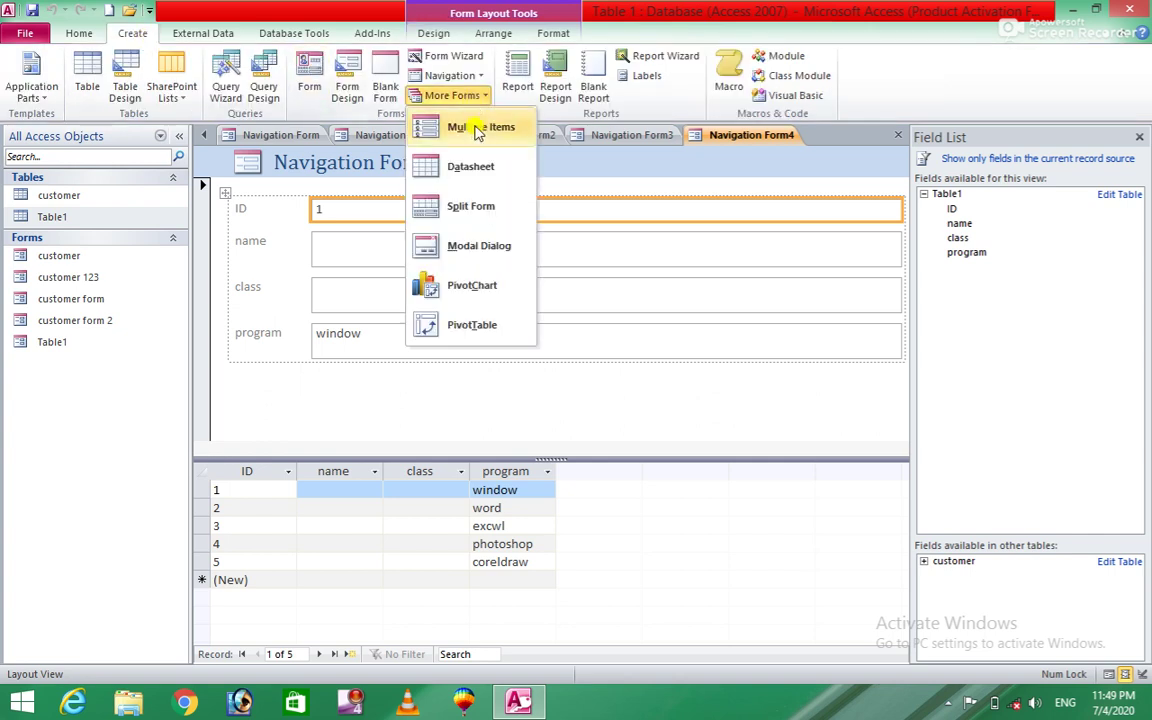
click(483, 252)
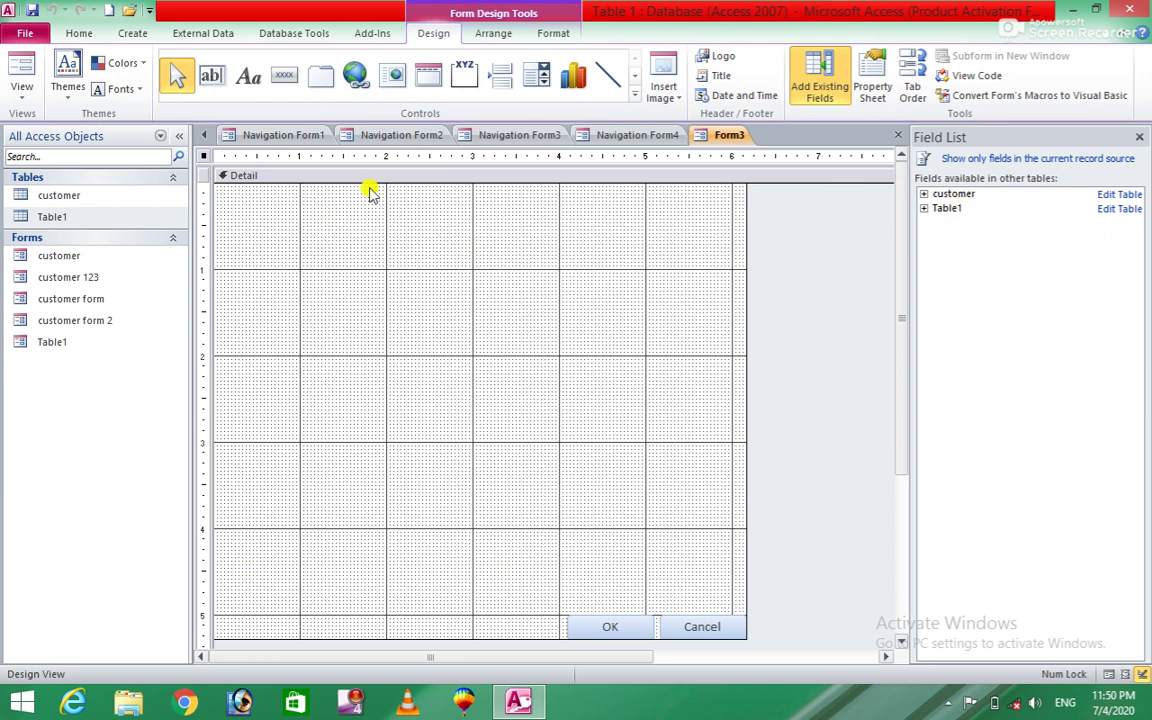
Create a PivotChart form as the next of the additional form types.
click(146, 33)
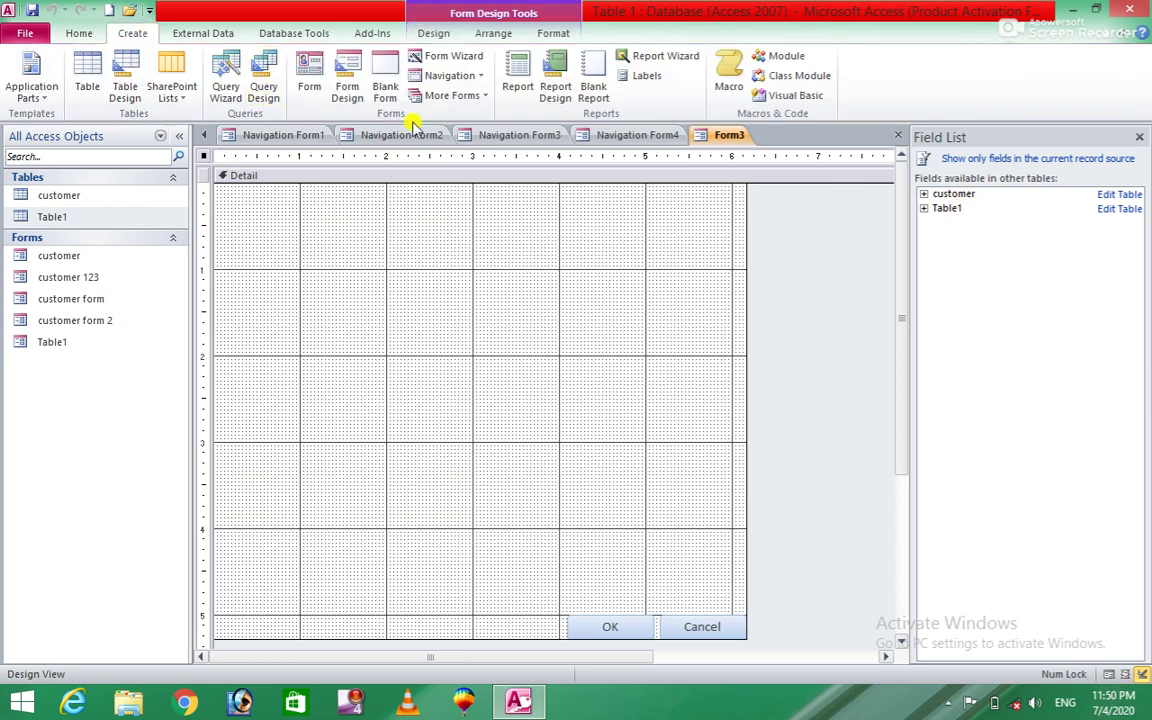
click(486, 97)
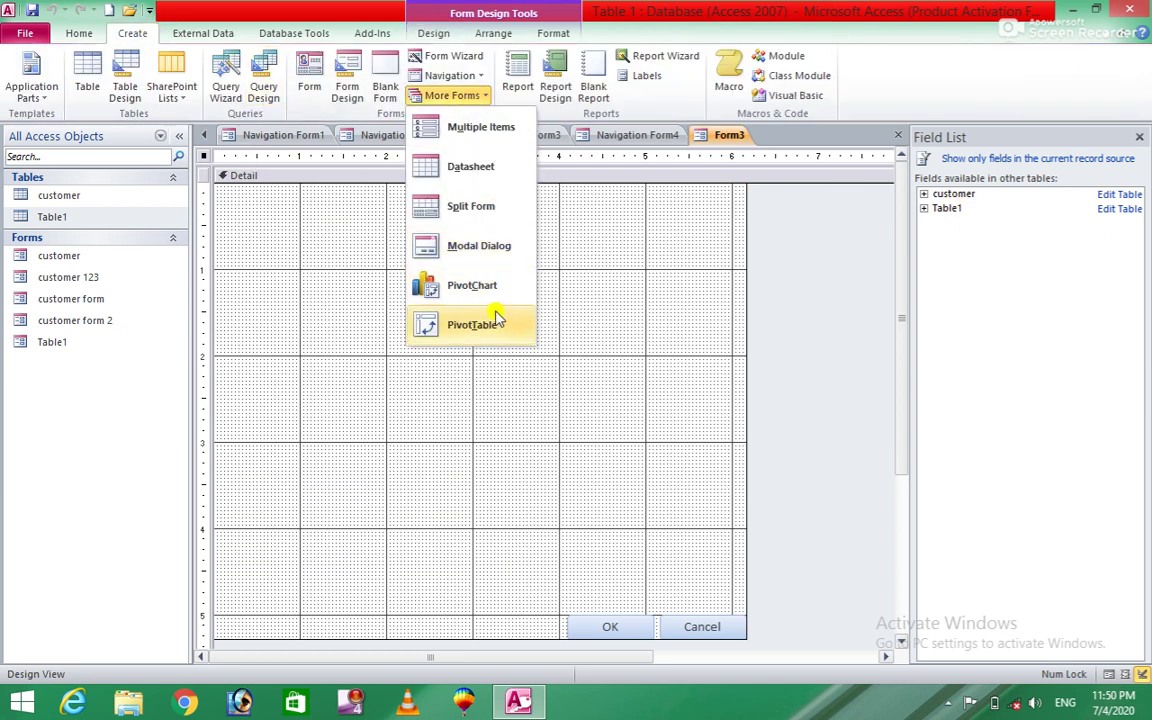
click(472, 286)
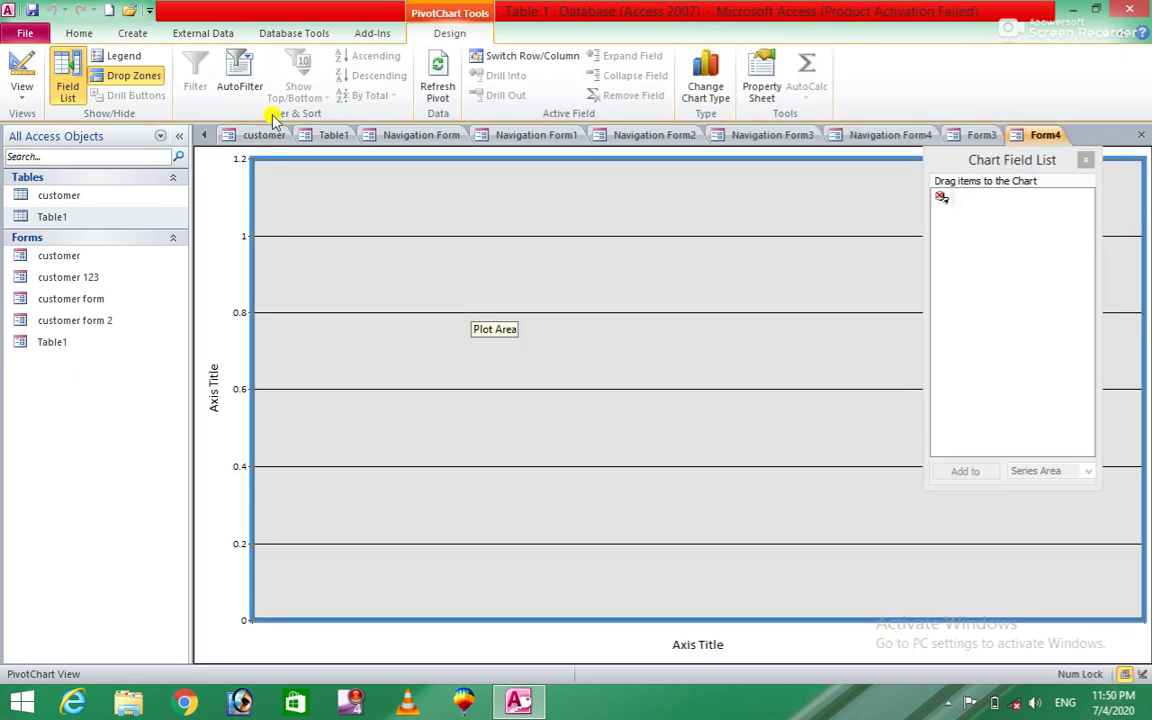
Create a PivotTable form as the last of the additional form types.
click(146, 33)
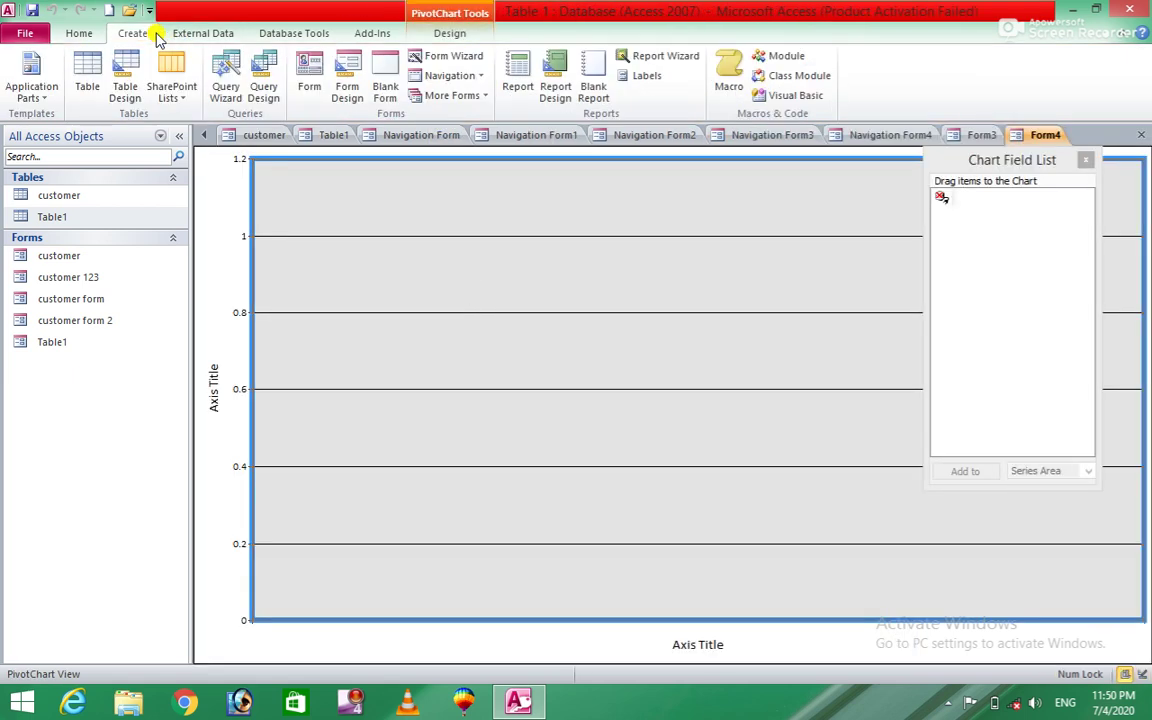
click(481, 97)
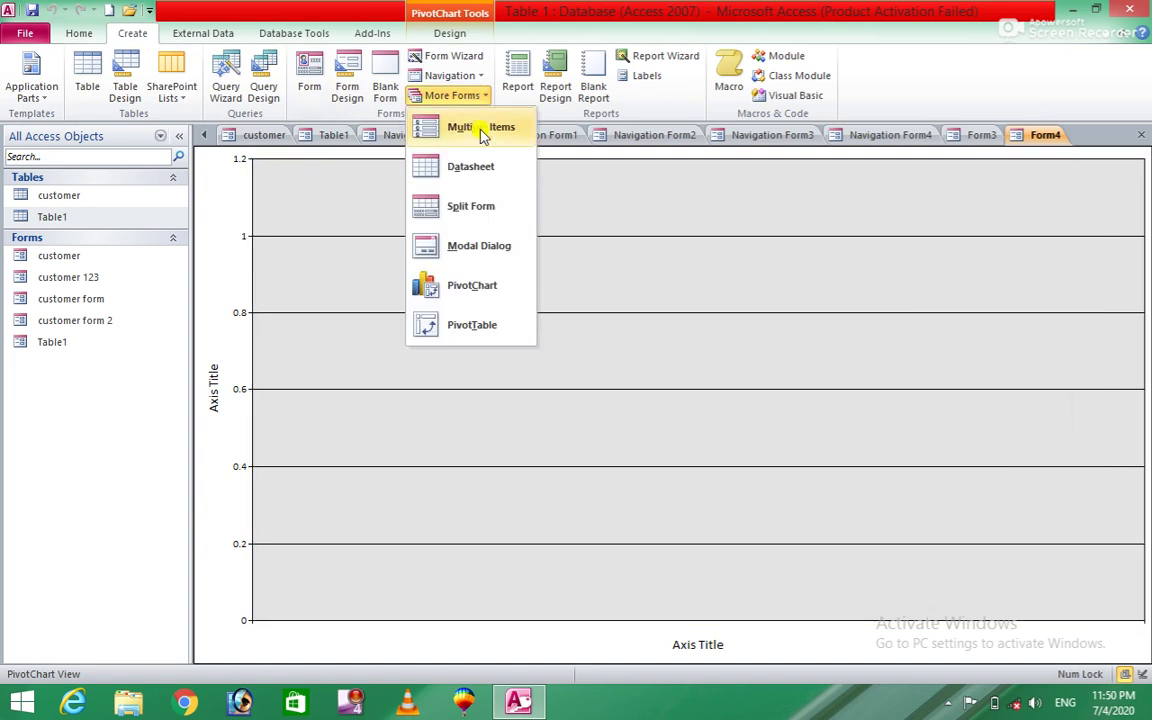
click(472, 326)
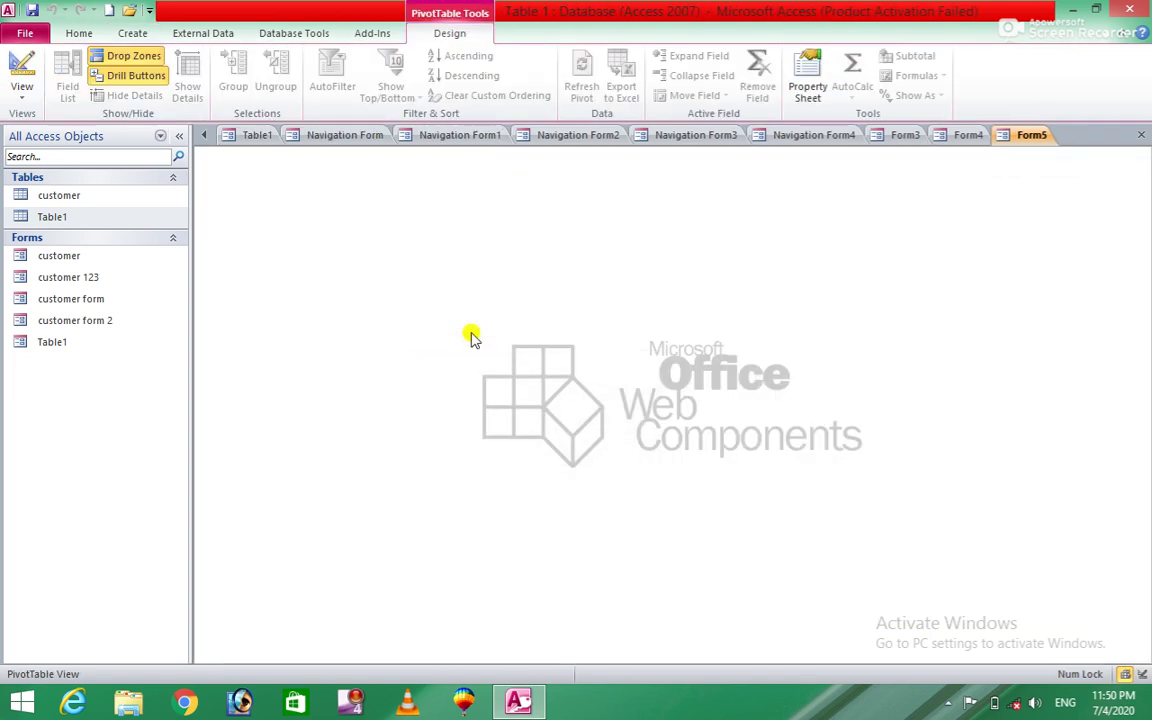
Close the PivotTable, PivotChart and Modal Dialog forms (Form5, Form4 and Form3) without saving, and hide the Field List.
click(1141, 140)
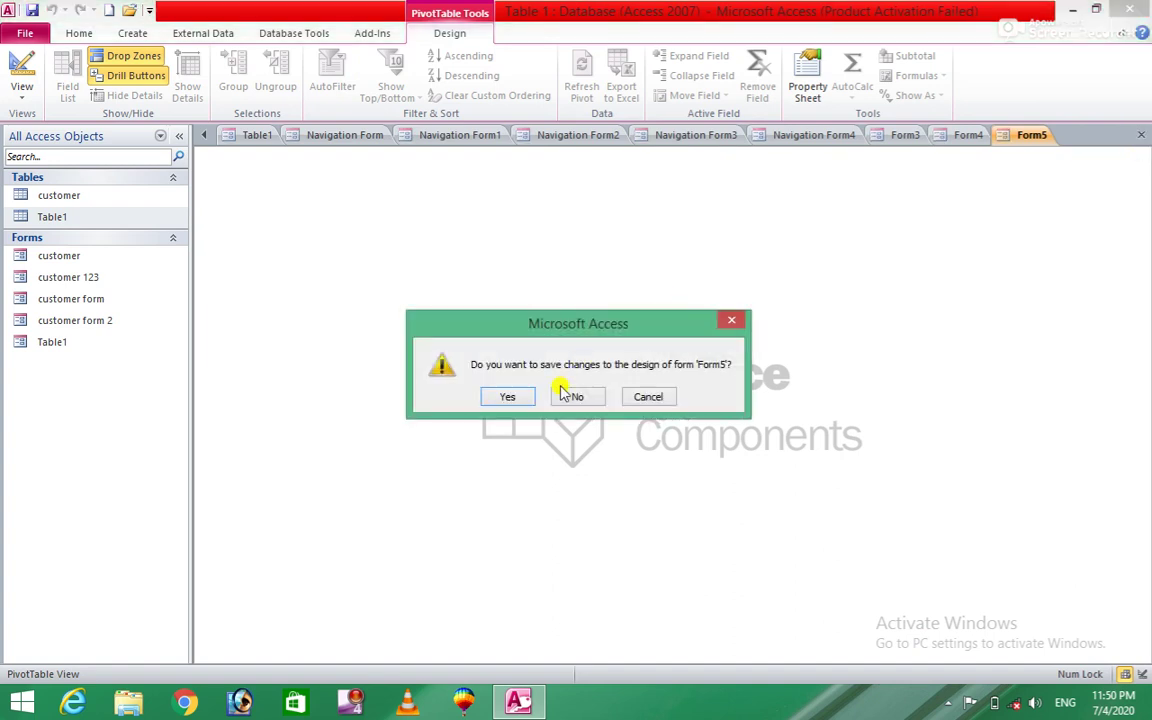
click(573, 397)
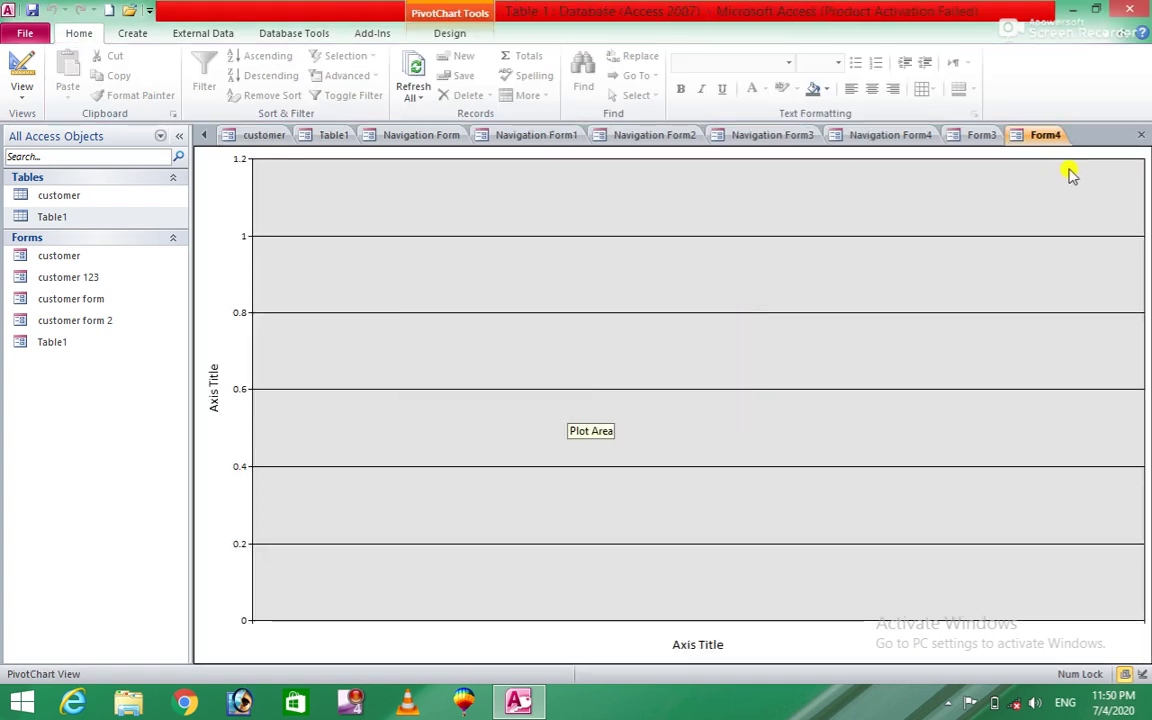
click(1141, 134)
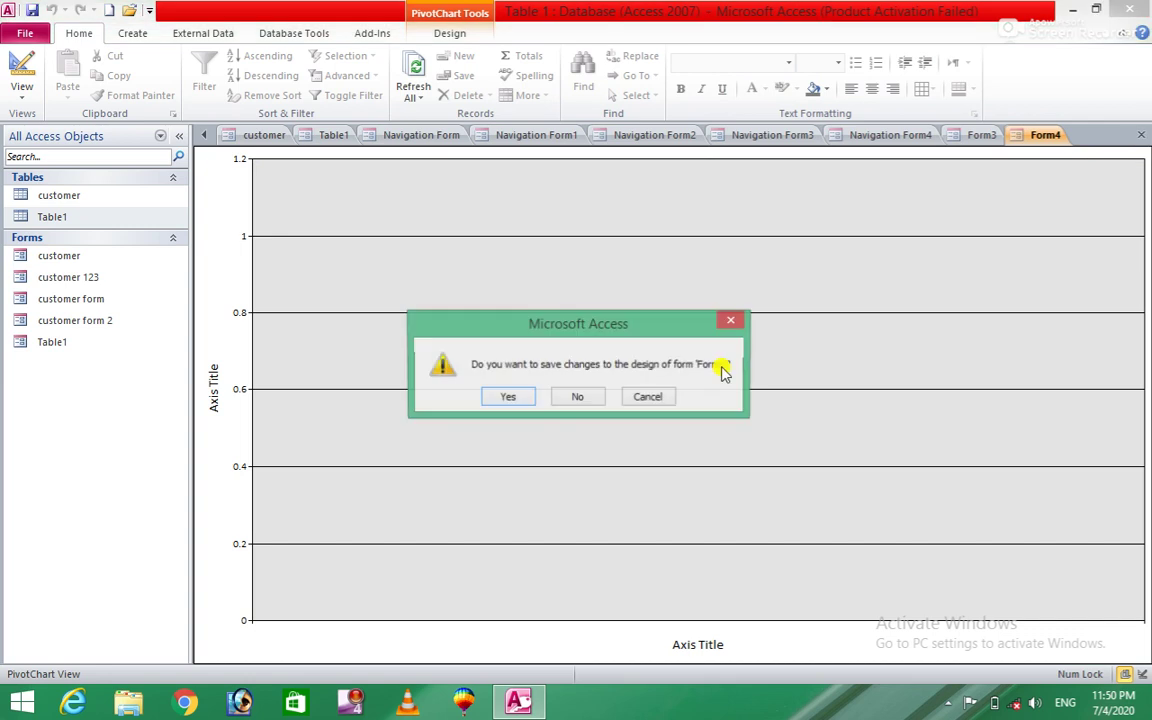
click(582, 397)
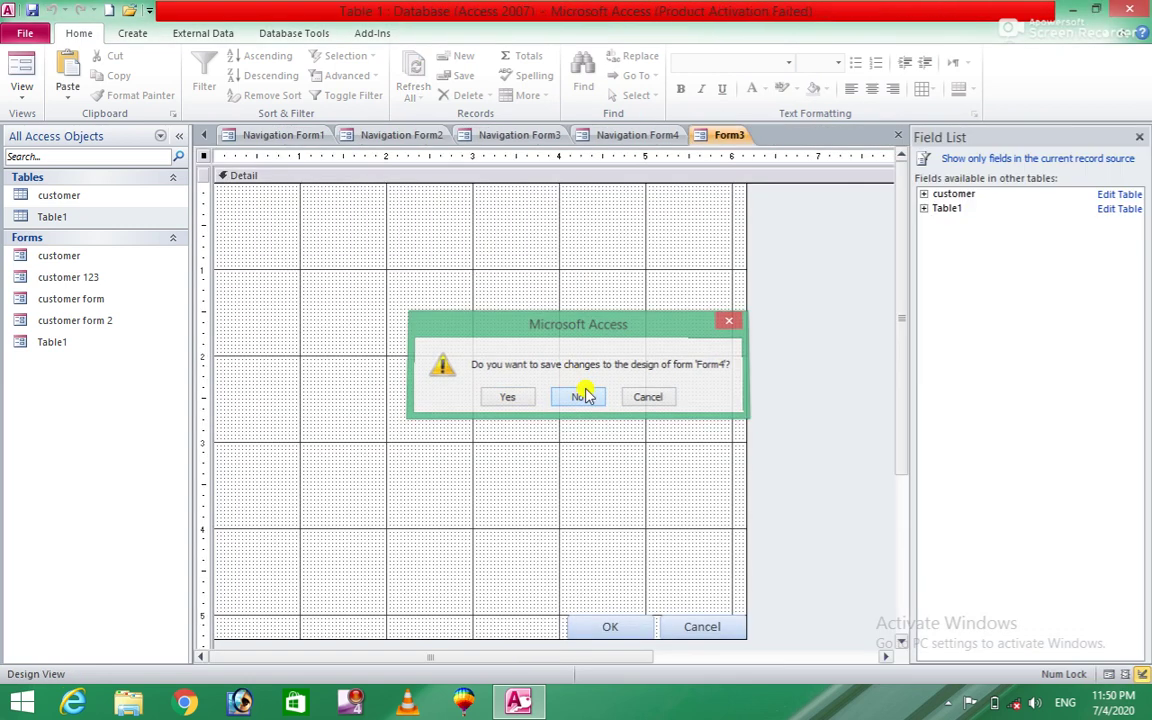
click(1138, 138)
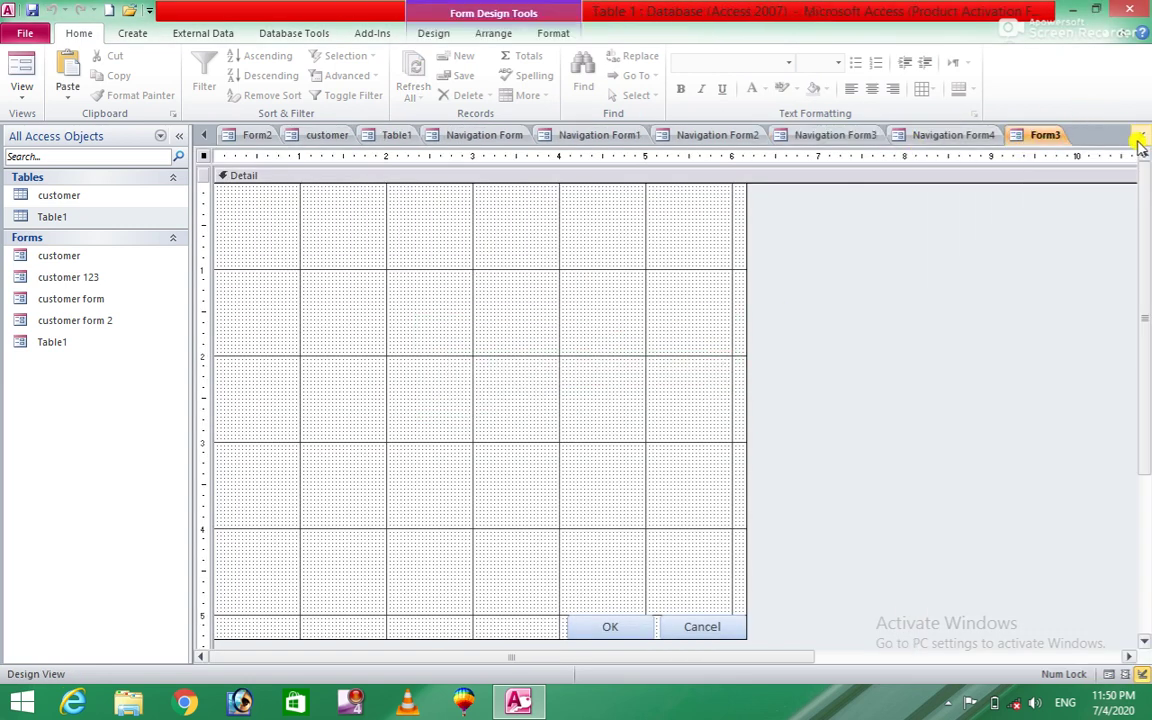
click(1141, 137)
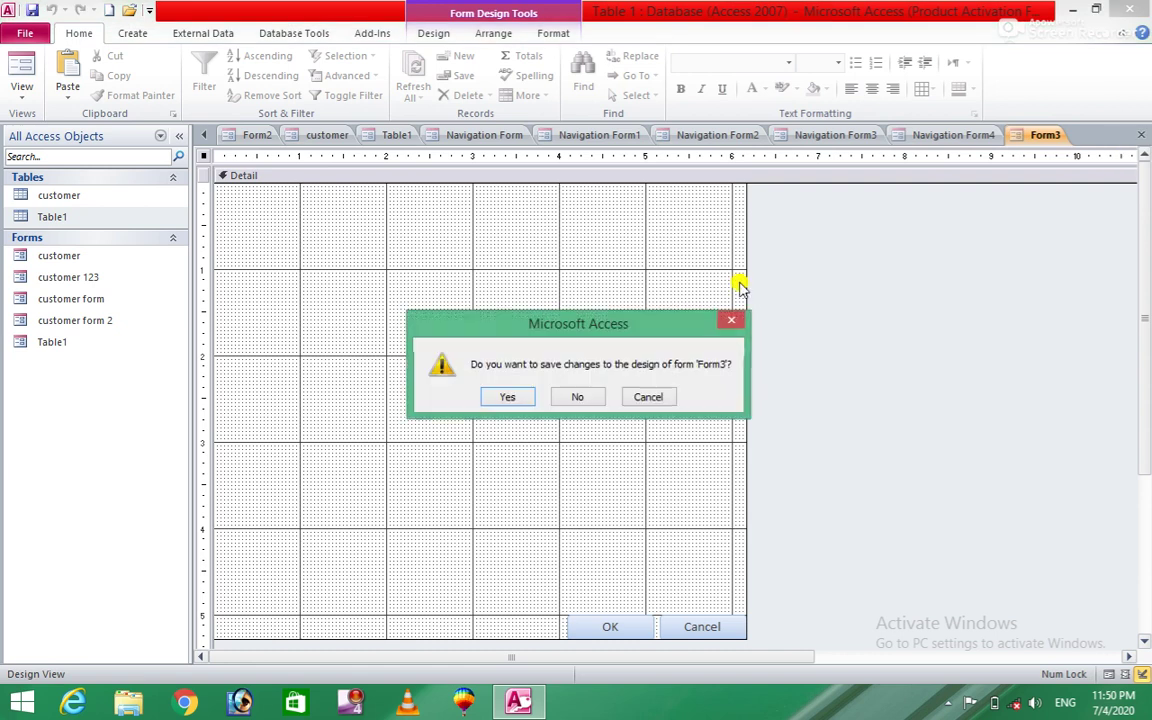
click(576, 397)
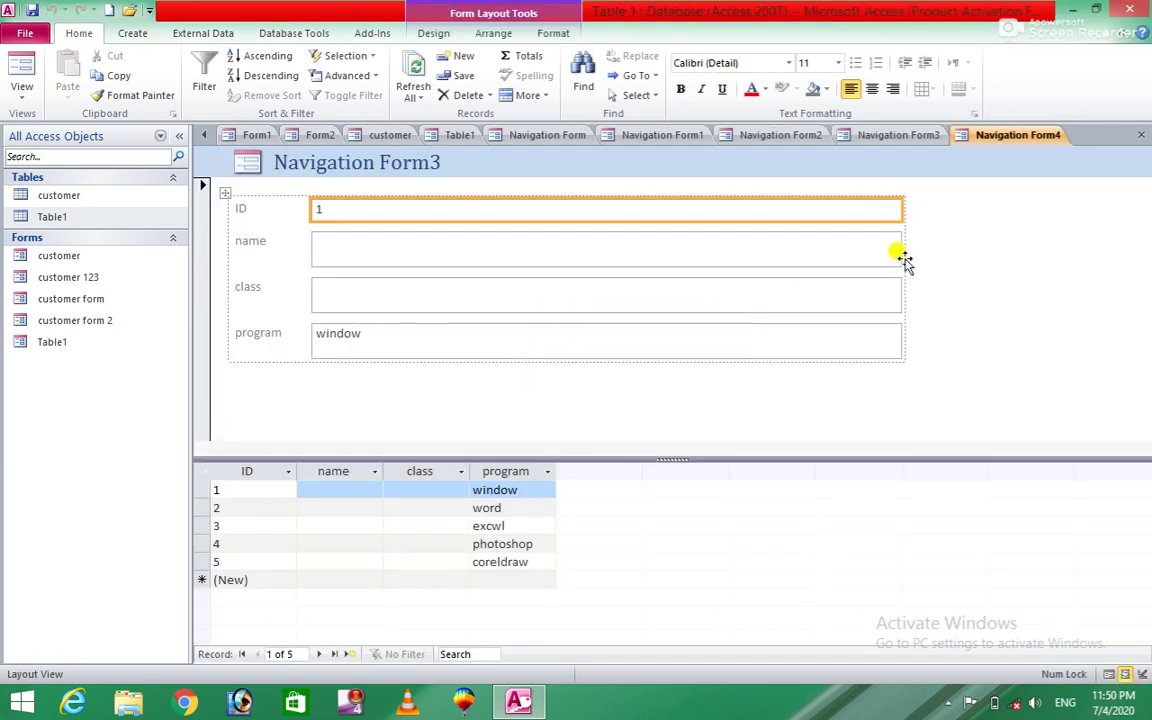
Close the split, datasheet and Multiple Items forms (Navigation Form4, Navigation Form3 and Navigation Form2) without saving their designs.
click(1138, 136)
click(576, 396)
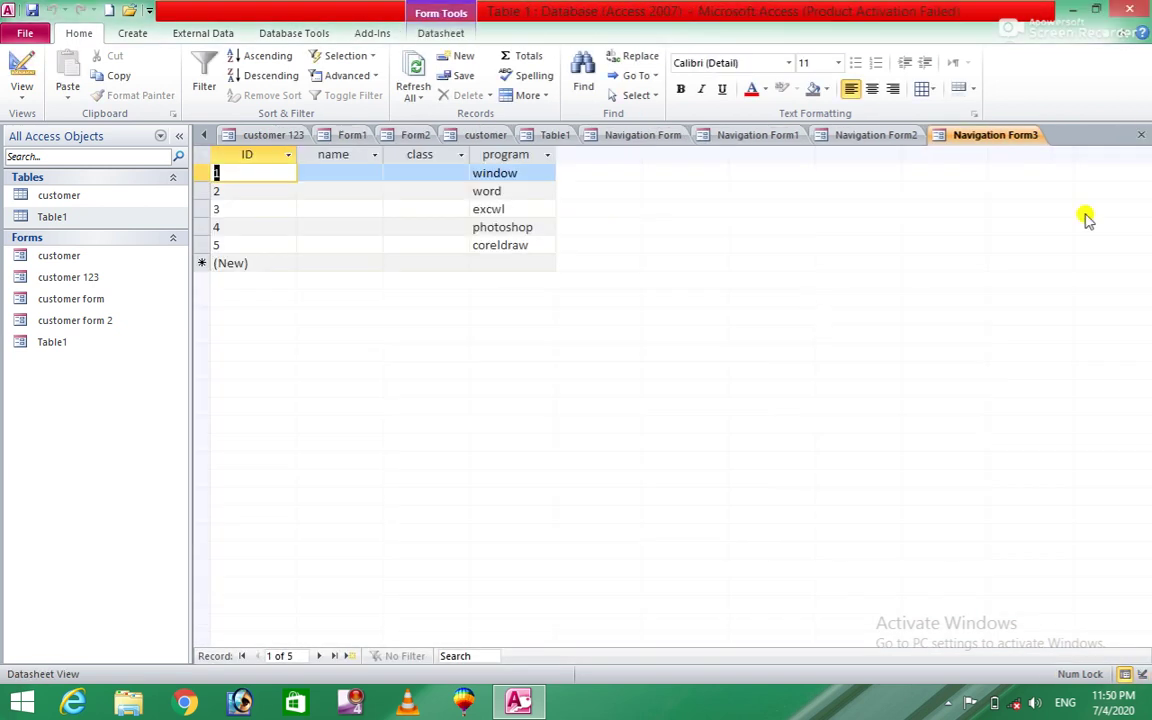
click(1141, 136)
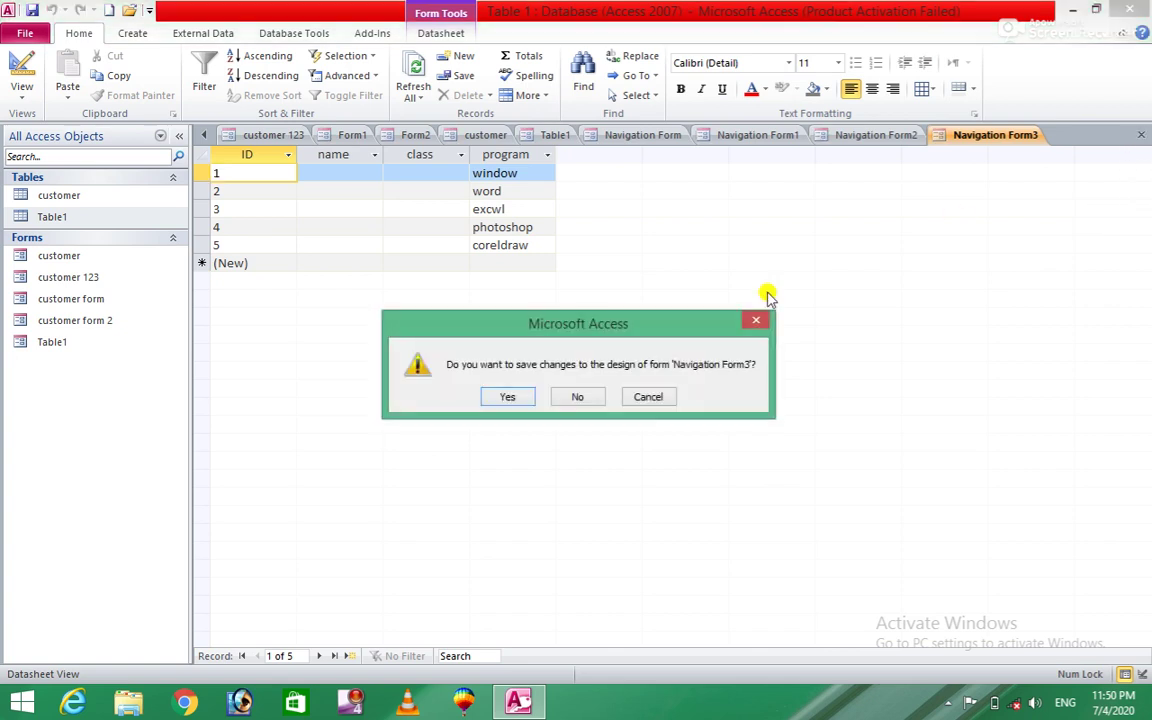
click(578, 396)
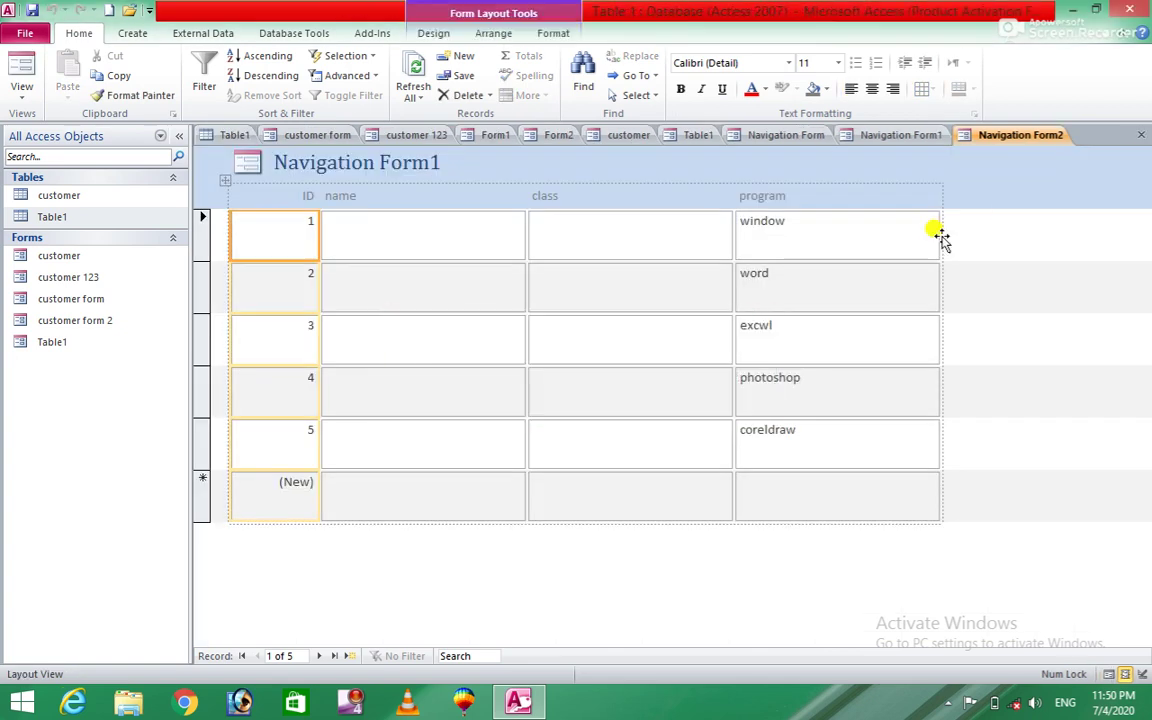
click(1140, 135)
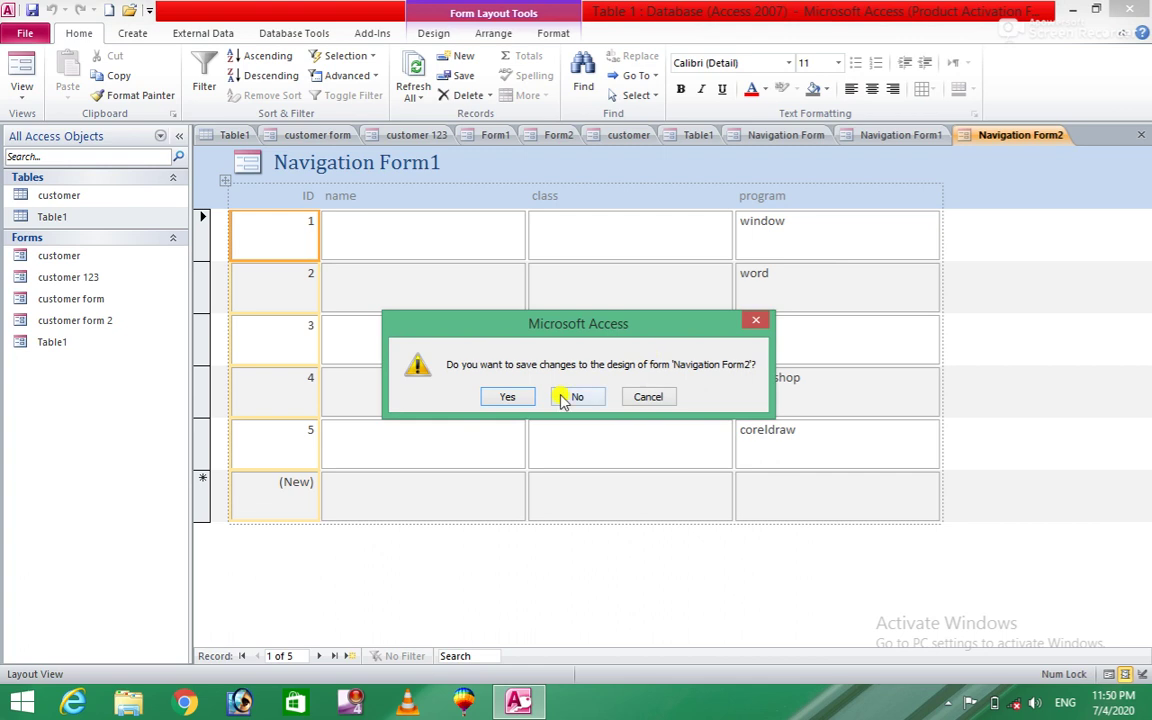
click(575, 397)
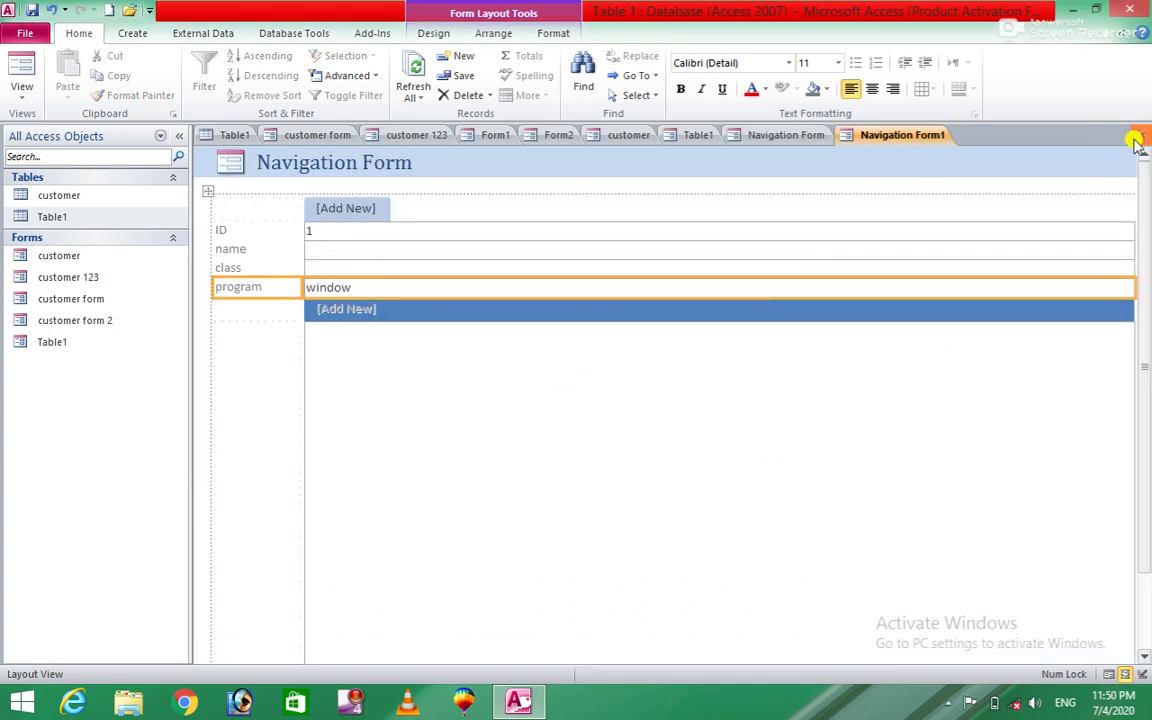
Close Navigation Form1 and Navigation Form, discarding the design changes of both.
click(1138, 139)
click(580, 396)
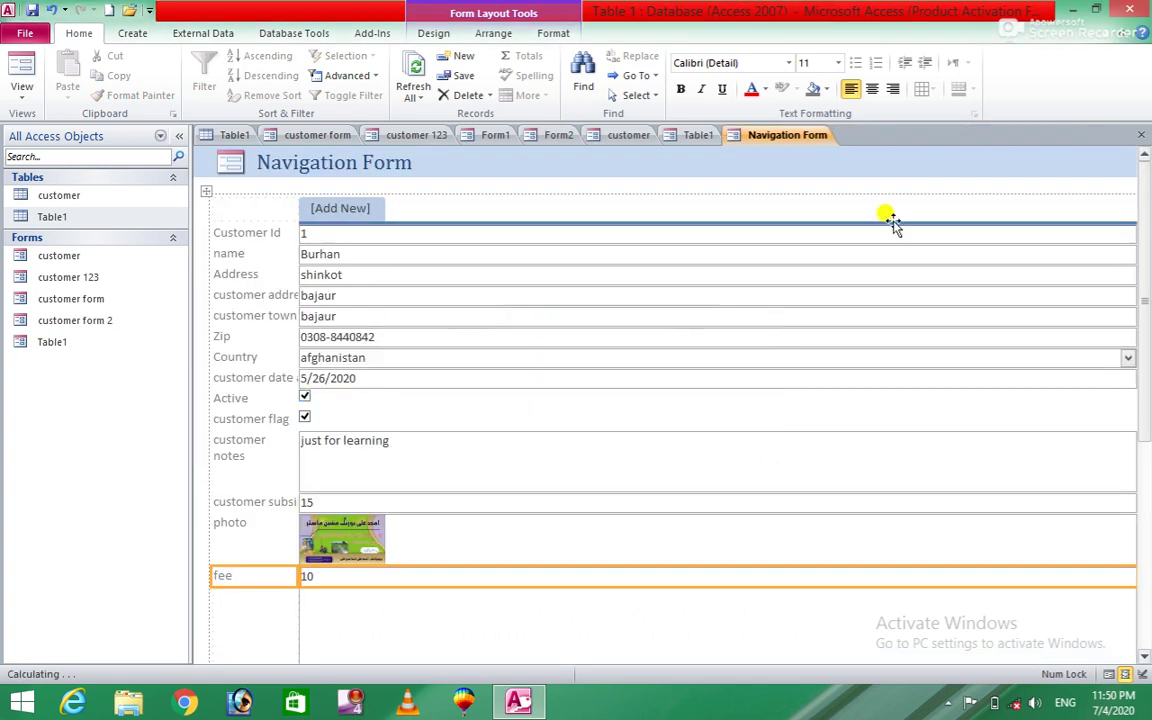
click(1140, 135)
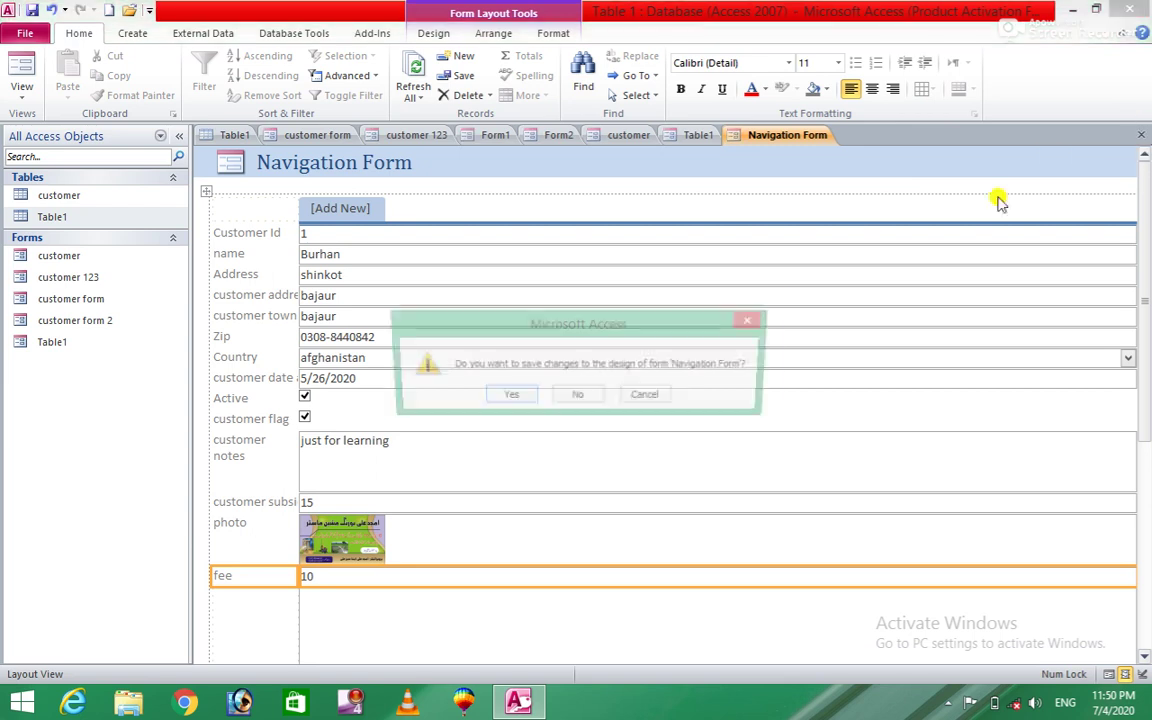
click(580, 397)
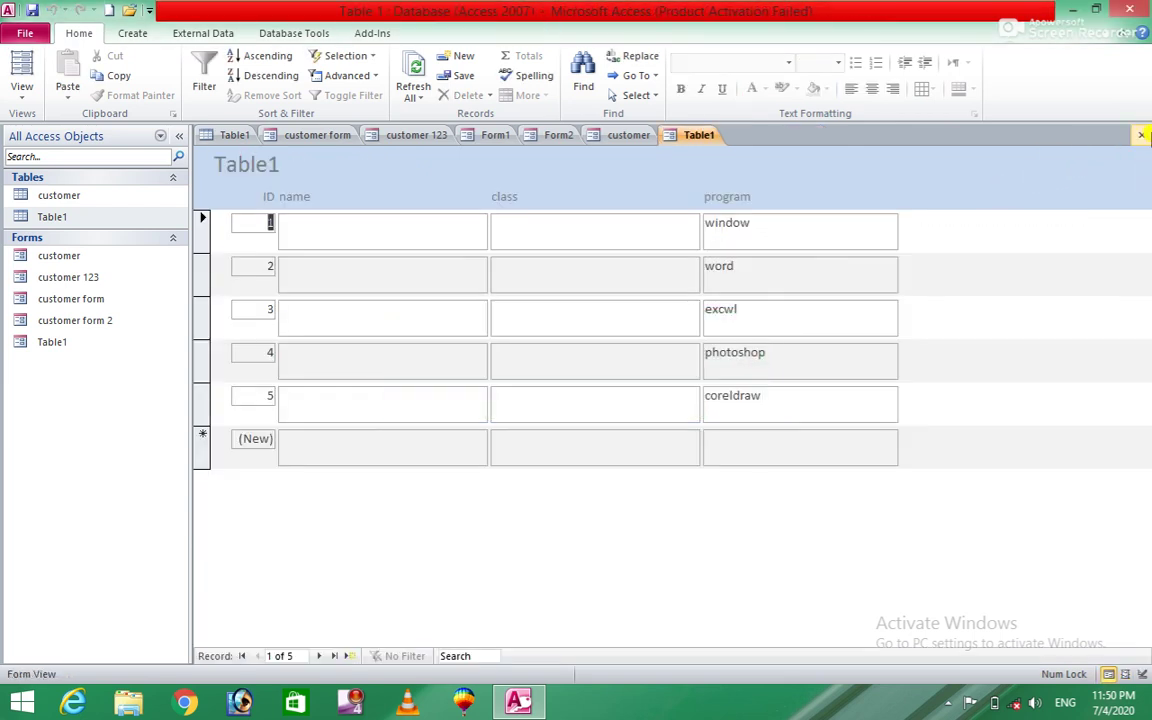
Close the Table1 and customer forms, and close Form2 without saving it.
click(1141, 135)
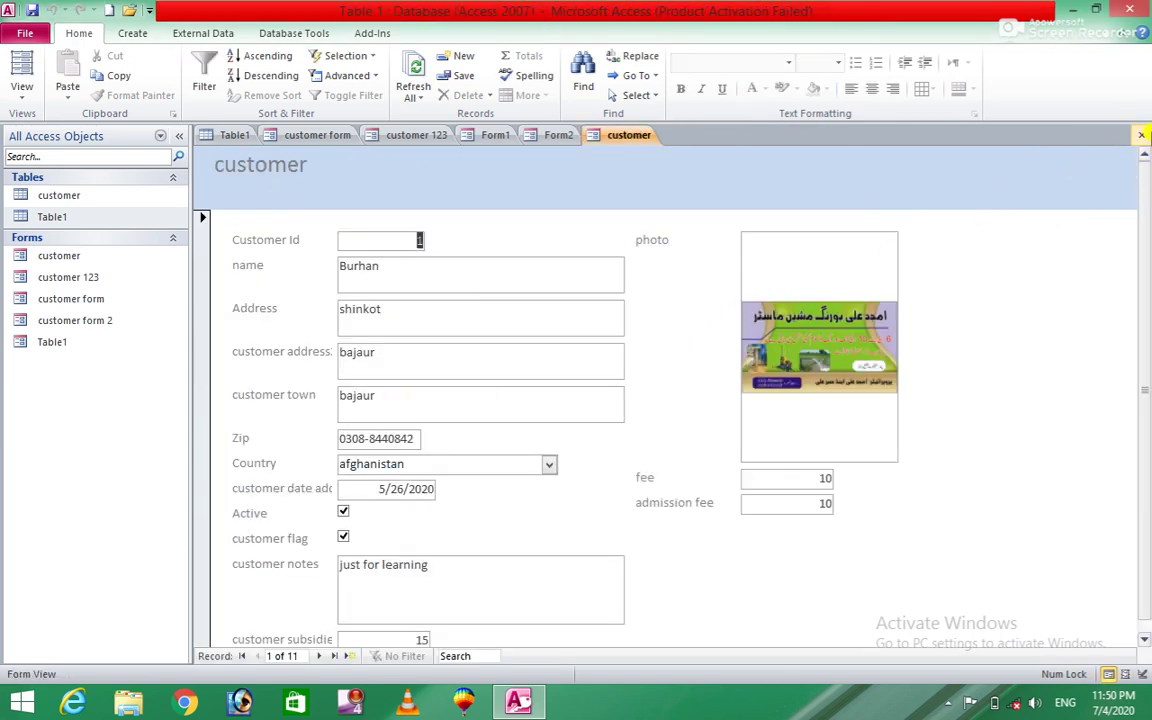
click(1142, 135)
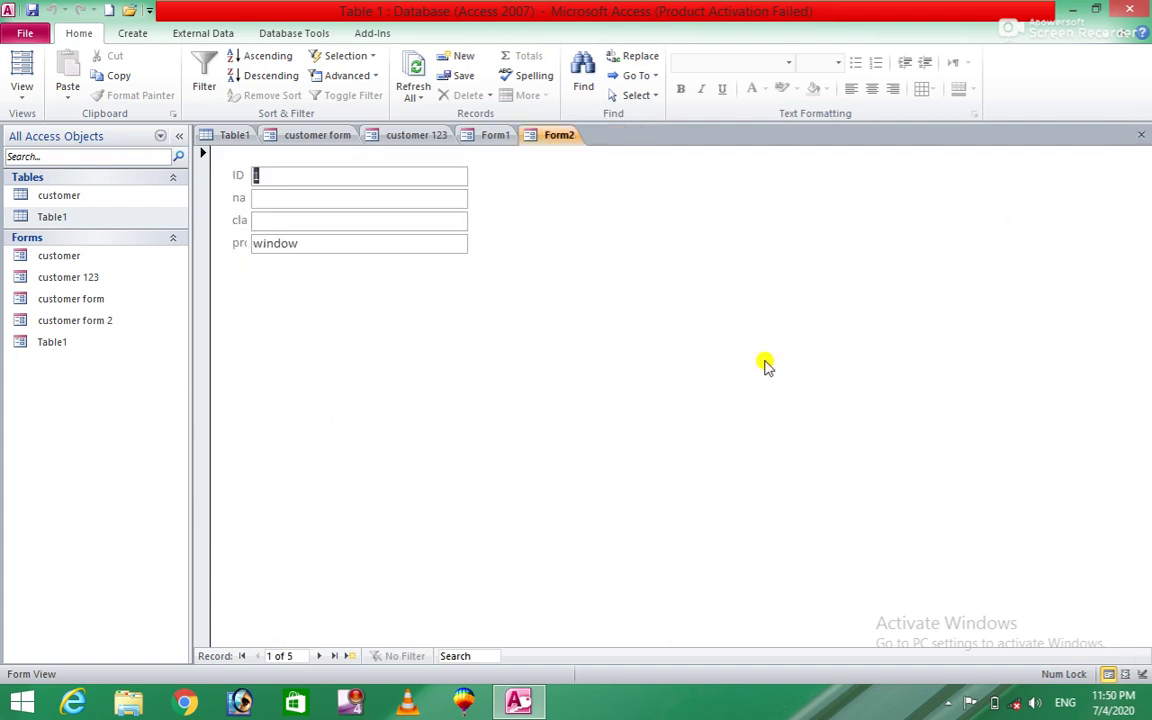
click(1143, 136)
click(583, 398)
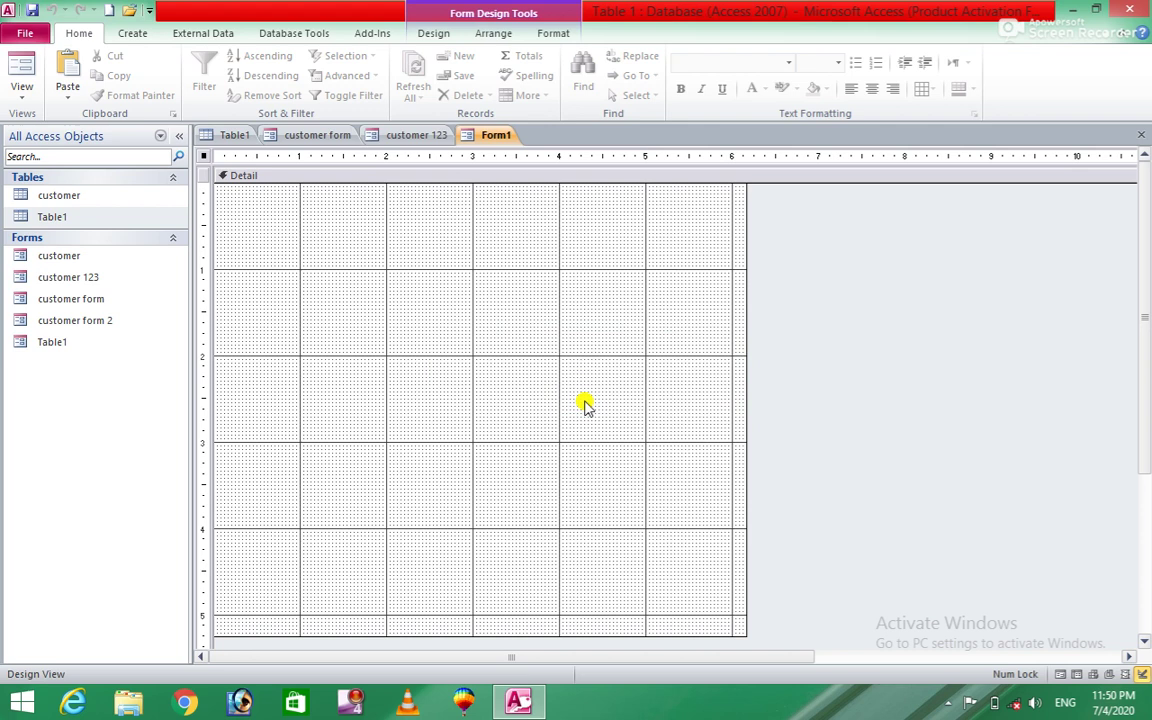